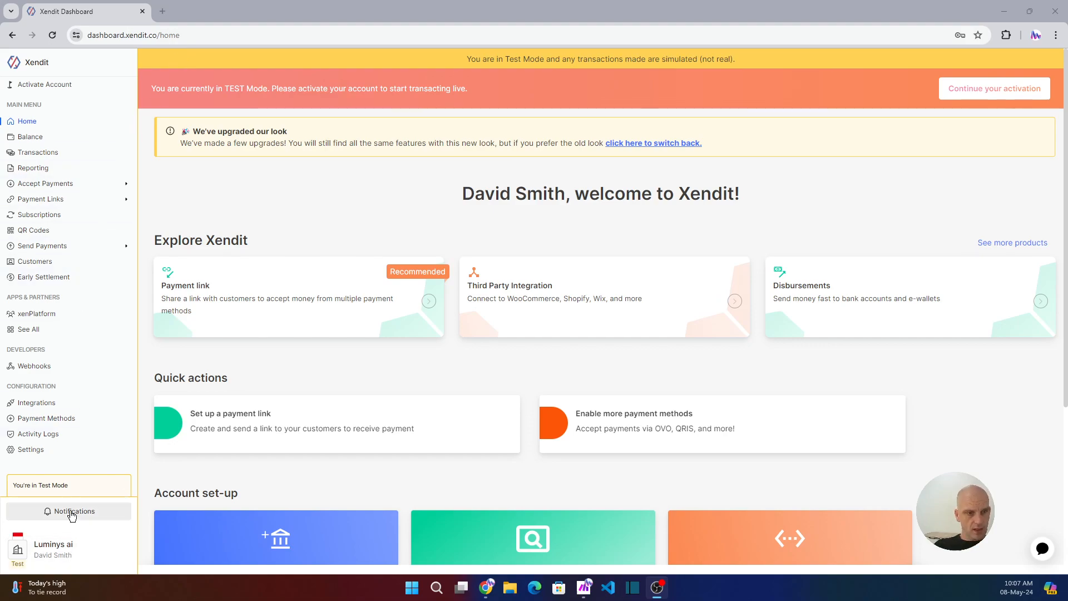
# - Open the Xendit account menu from the switcher at the bottom of the sidebar
pyautogui.click(124, 558)
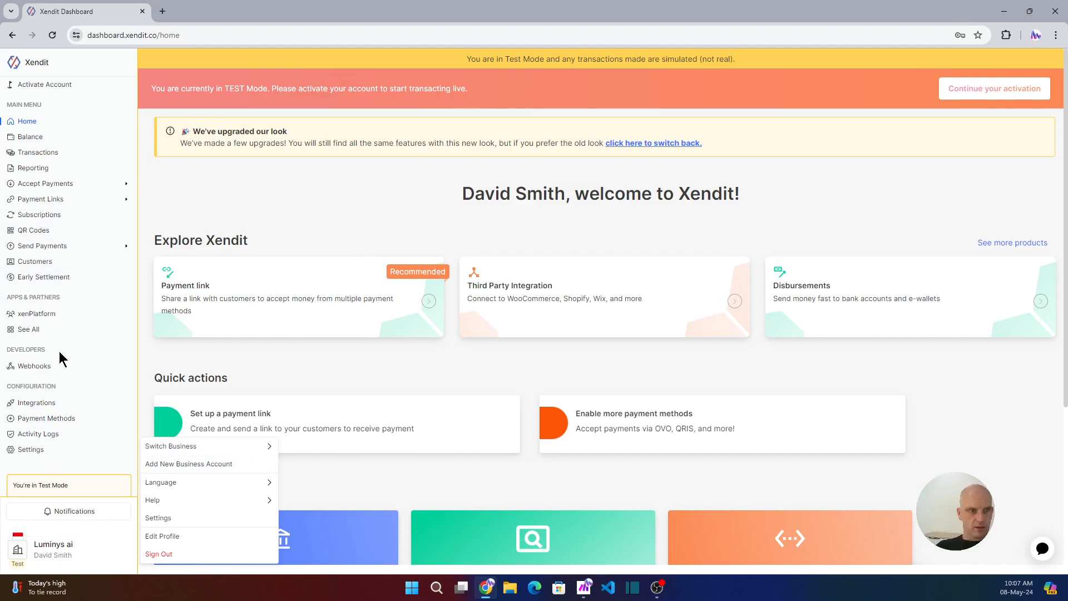
# - Navigate through Settings to the Developers Webhooks section with its test-data URL fields
pyautogui.click(31, 366)
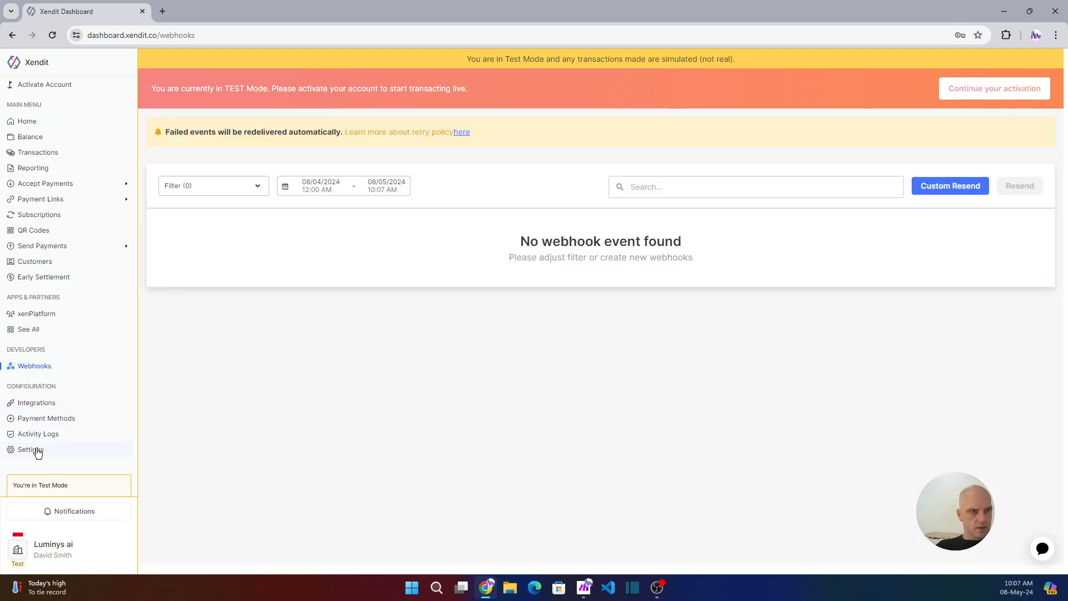
pyautogui.click(31, 403)
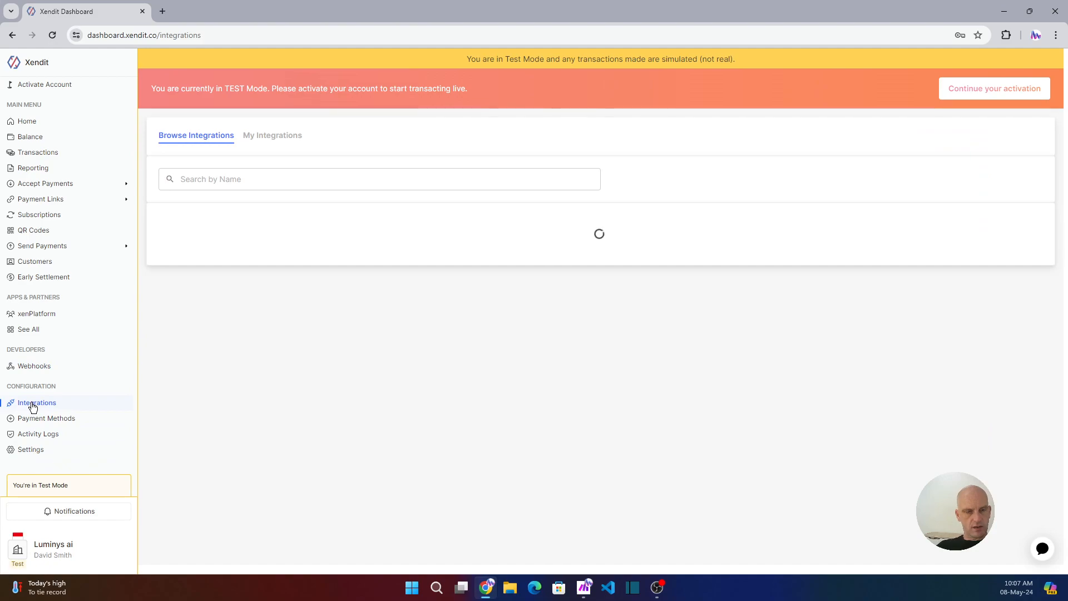
pyautogui.click(31, 450)
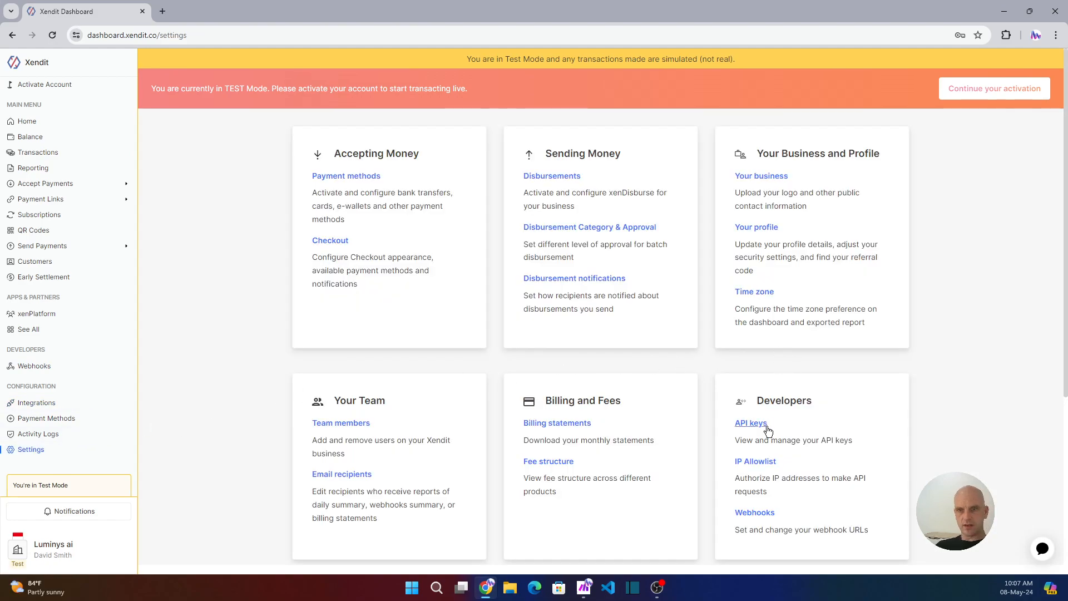
pyautogui.click(755, 512)
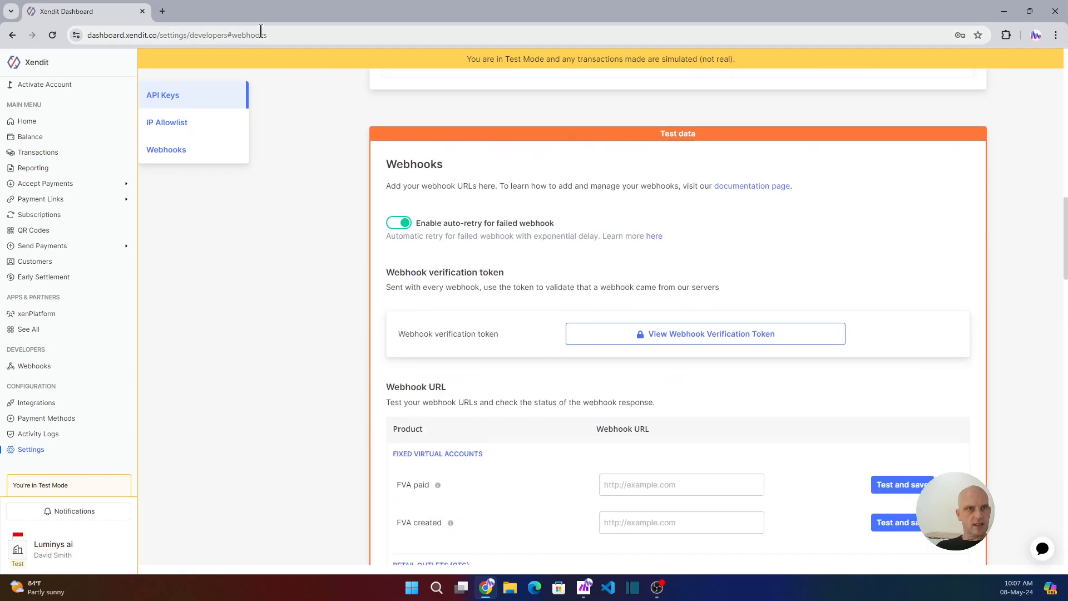
pyautogui.moveTo(269, 35)
pyautogui.mouseDown()
pyautogui.moveTo(162, 35)
pyautogui.moveTo(290, 35)
pyautogui.mouseUp()
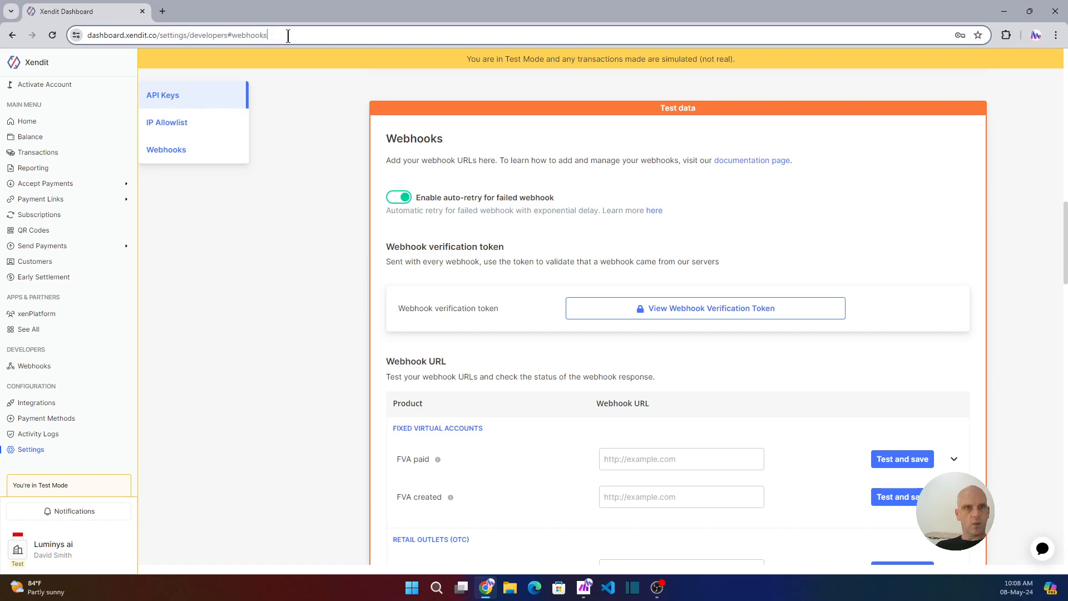
pyautogui.click(800, 389)
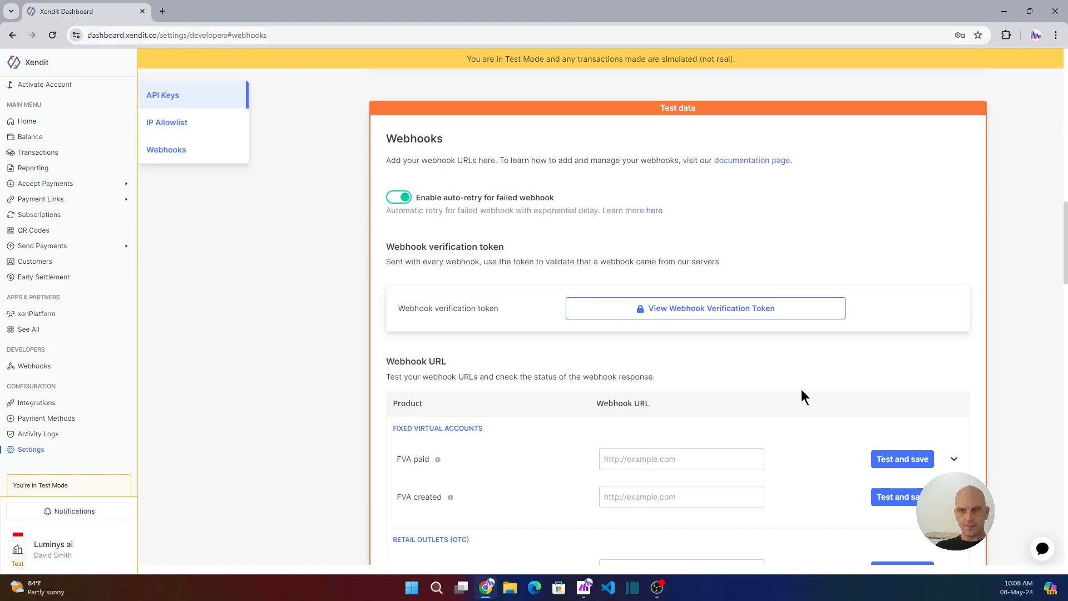
pyautogui.scroll(-2, 801, 389)
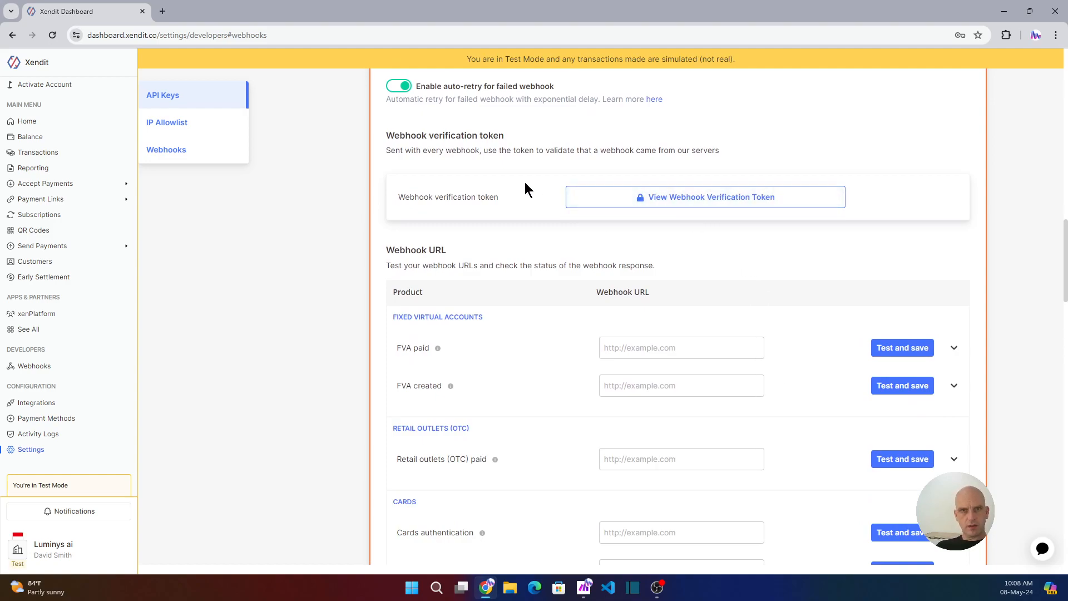
# - Reveal the webhook verification token by confirming with the saved account password
pyautogui.click(676, 204)
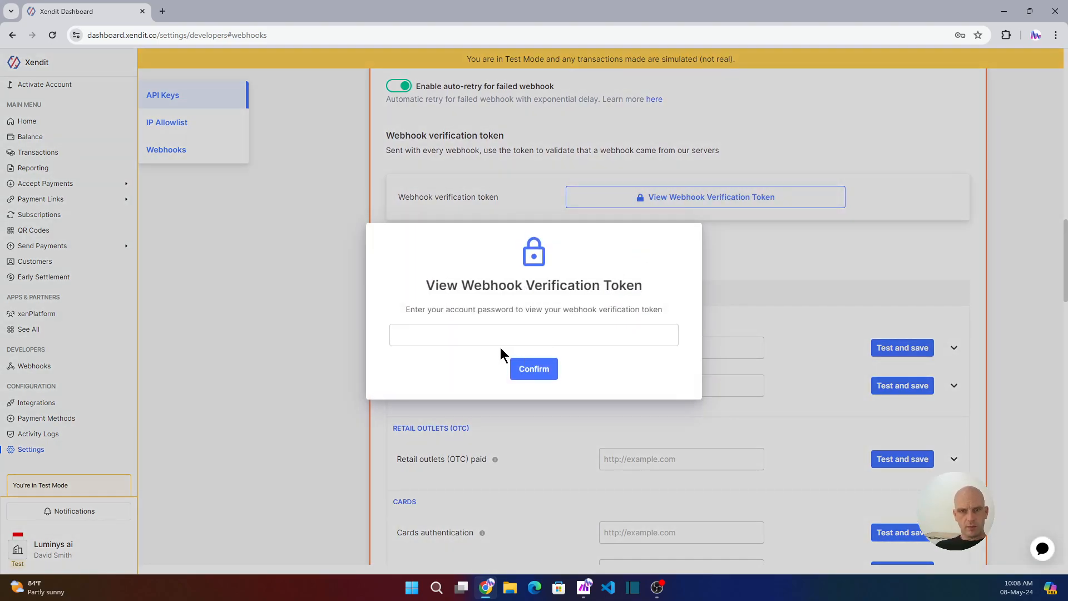
pyautogui.click(429, 342)
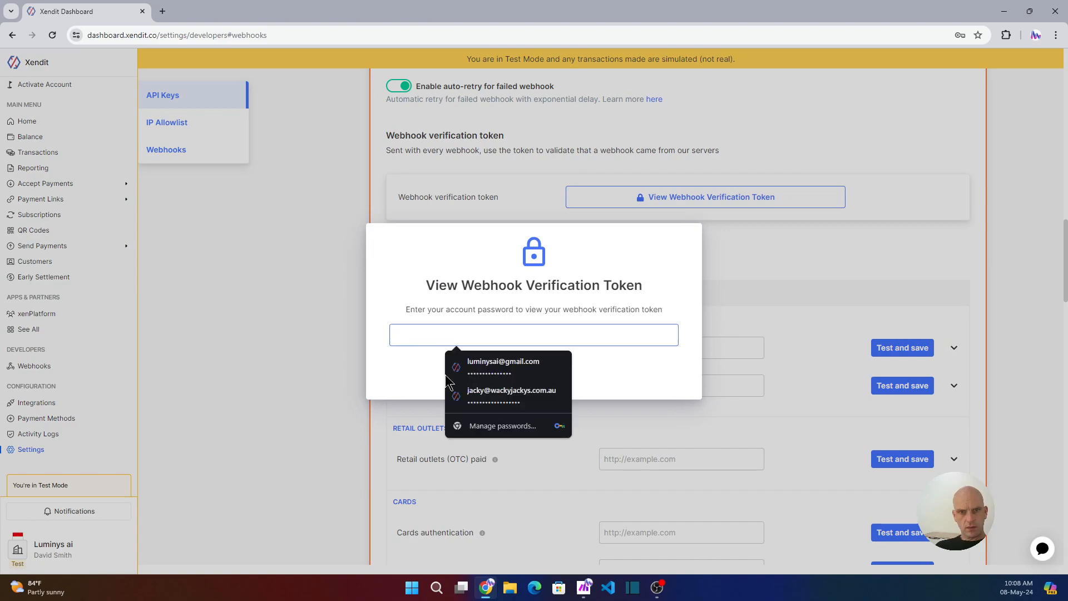
pyautogui.click(496, 362)
pyautogui.click(552, 369)
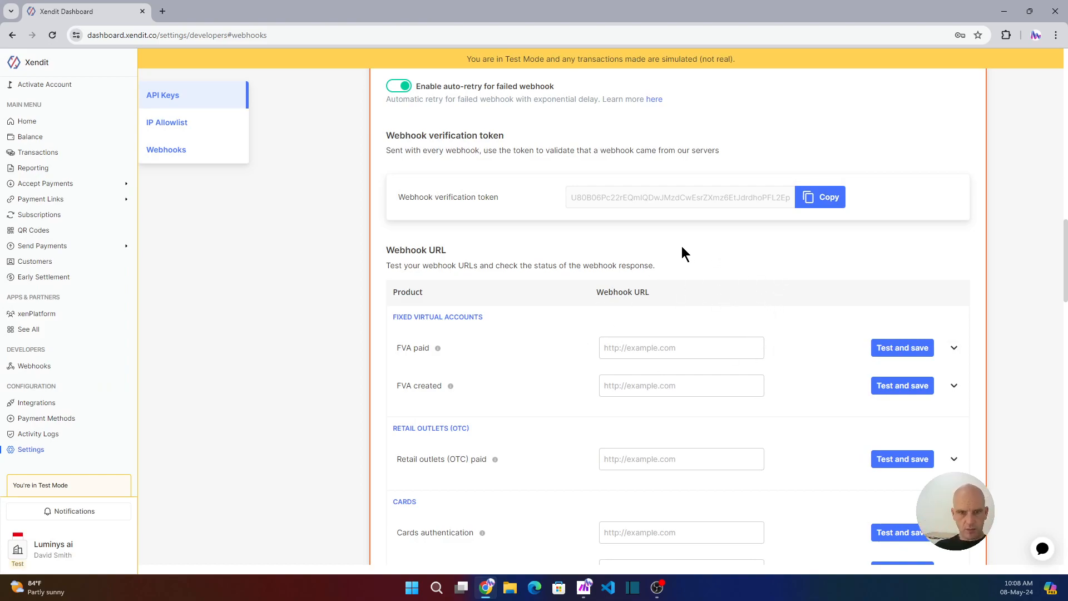
# - Scroll down to the Invoices paid webhook and focus its empty URL field
pyautogui.scroll(-5, 876, 436)
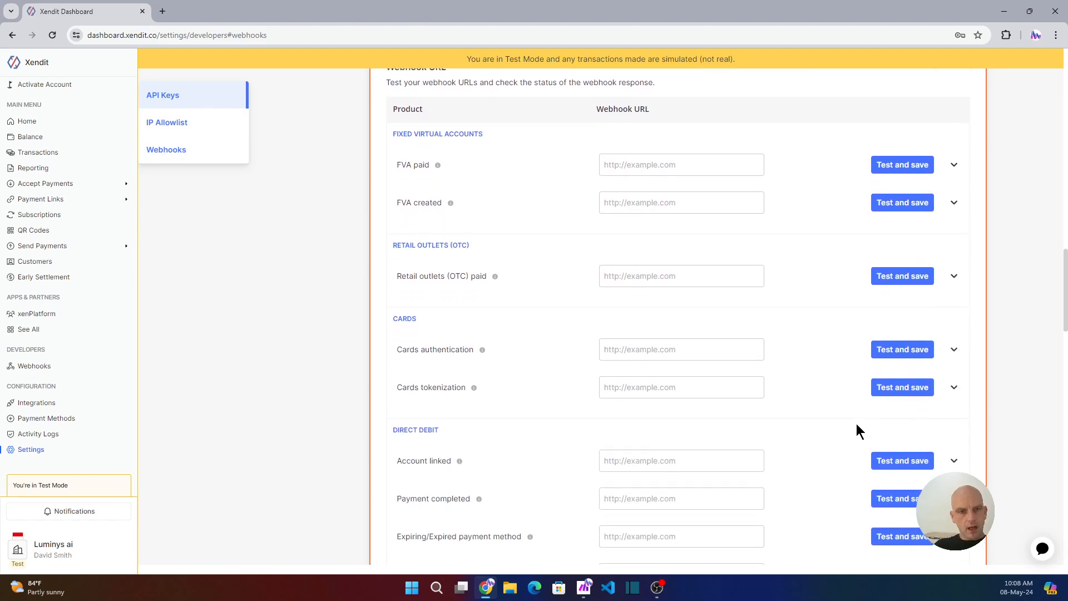
pyautogui.scroll(-5, 855, 422)
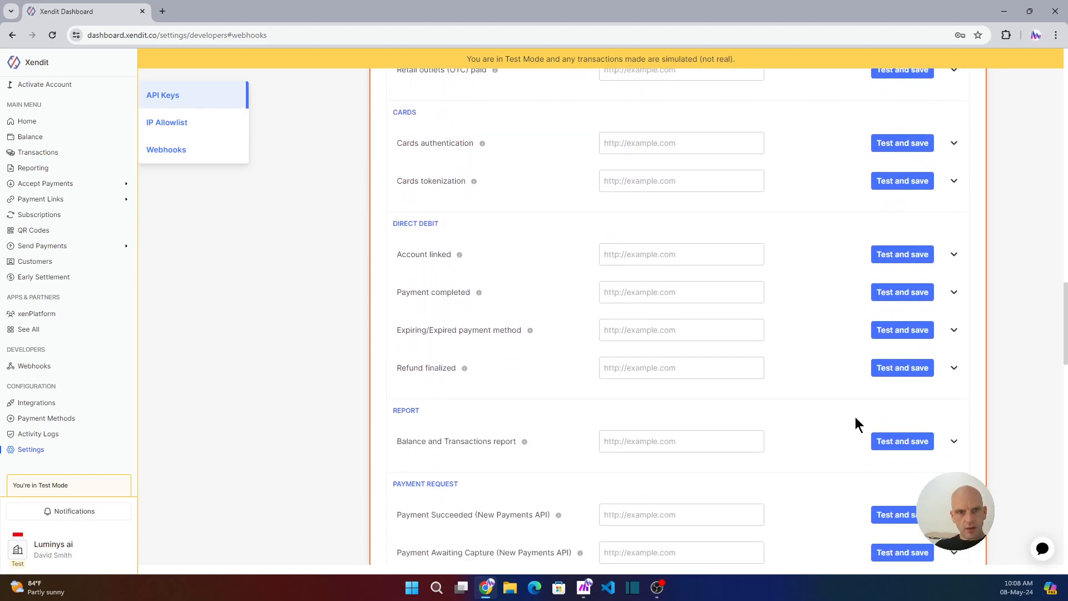
pyautogui.scroll(-5, 856, 423)
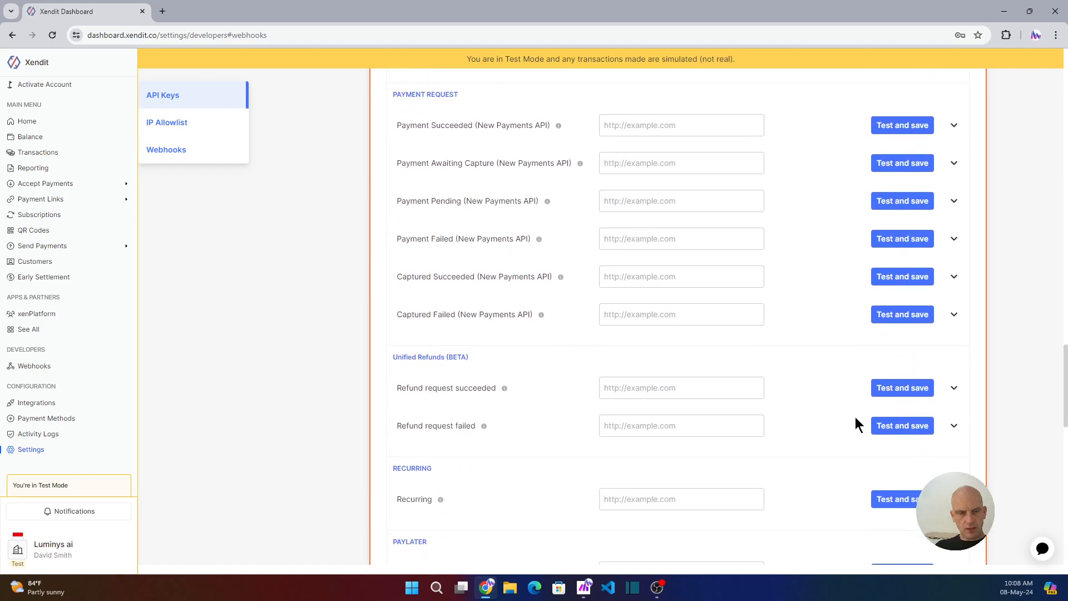
pyautogui.scroll(-7, 856, 418)
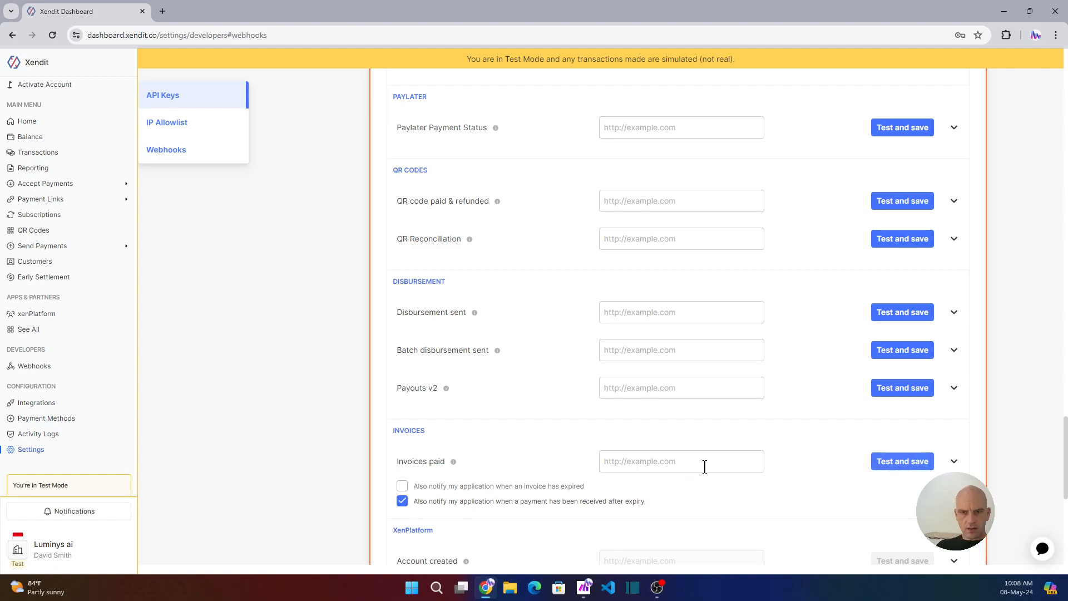
pyautogui.click(682, 464)
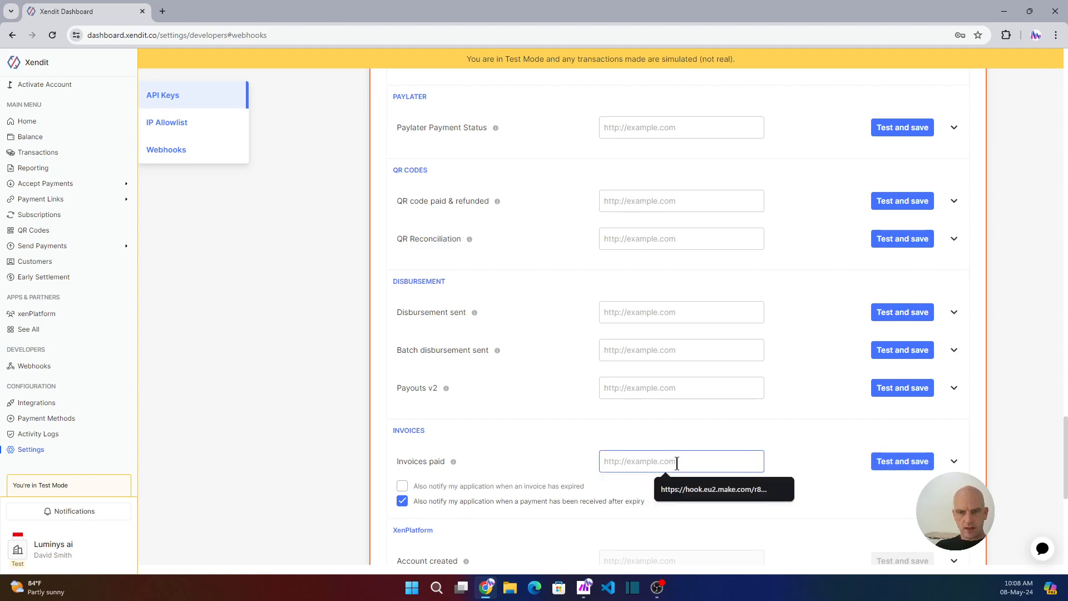
pyautogui.click(786, 434)
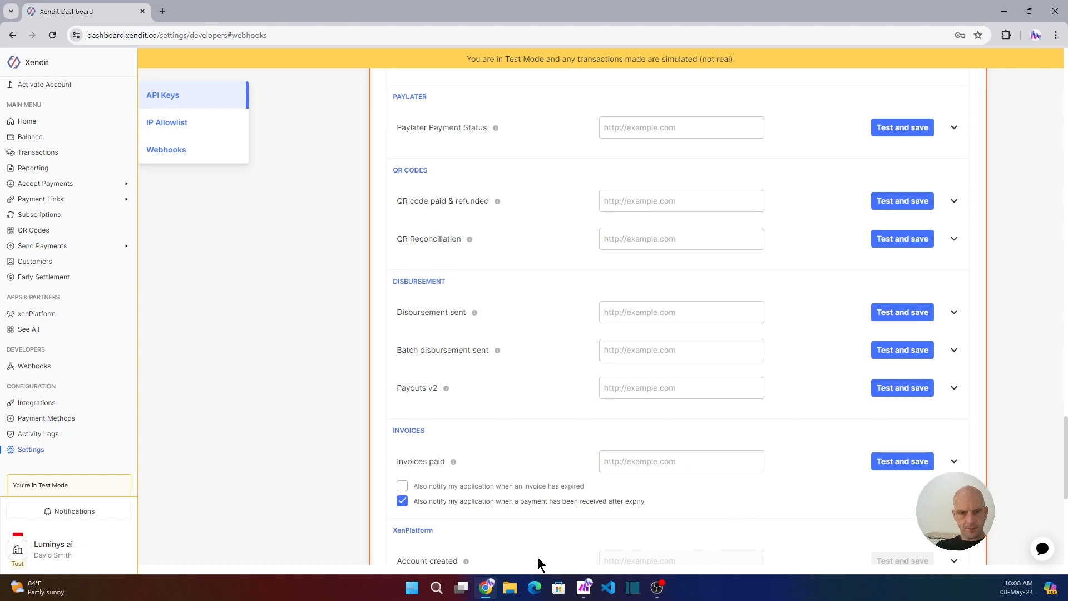
# - Switch to the Make window and create a new scenario from the organization dashboard
pyautogui.click(584, 587)
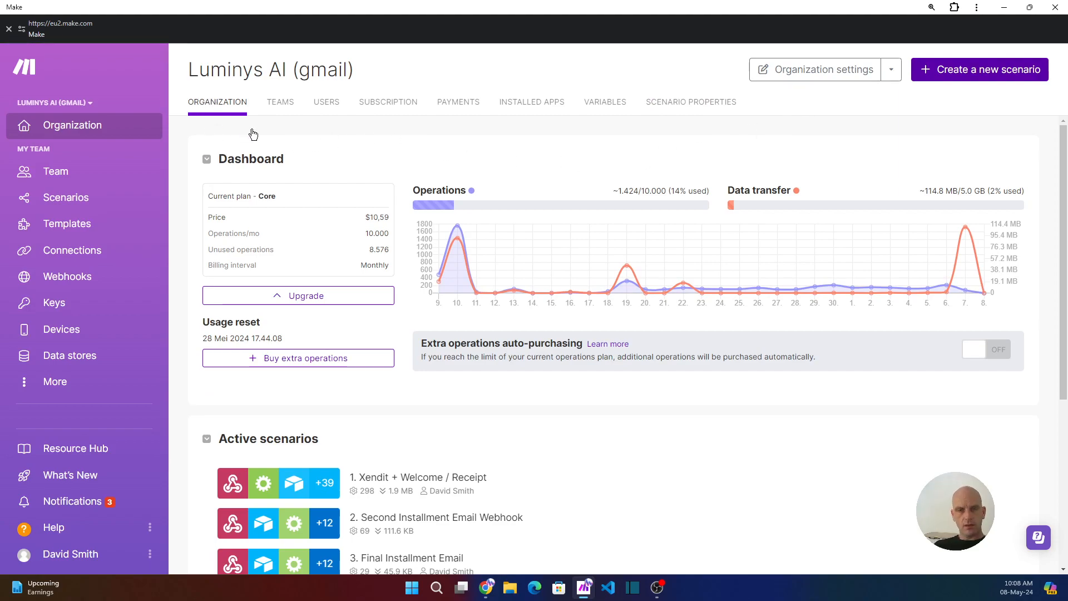
pyautogui.click(980, 70)
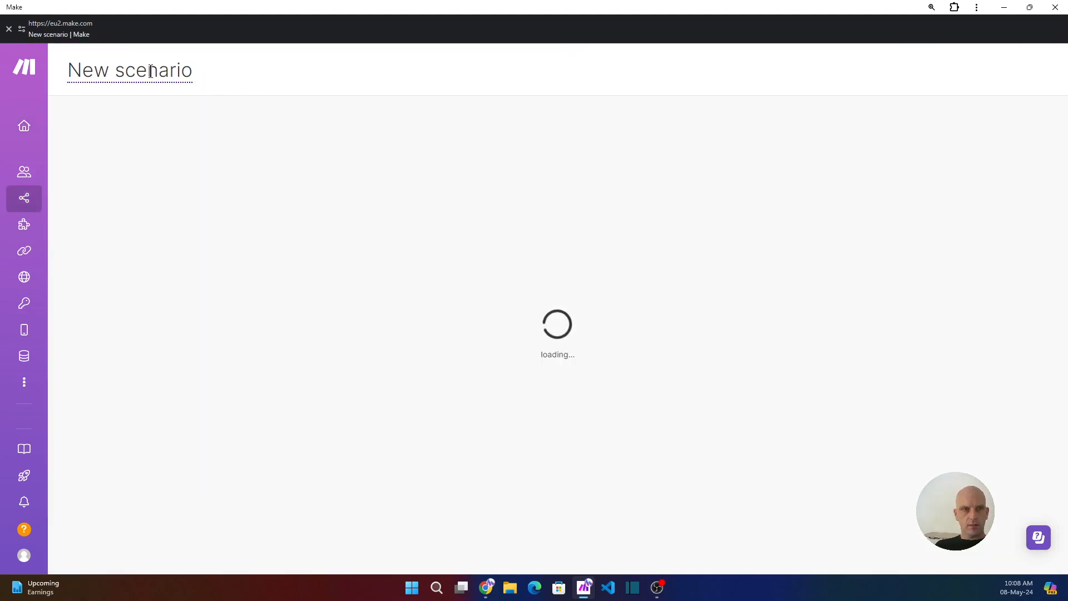
# - Rename the scenario to 'YouTube Xendit integration', correcting the lowercase x to a capital X
pyautogui.tripleClick(150, 71)
pyautogui.write('Youtube')
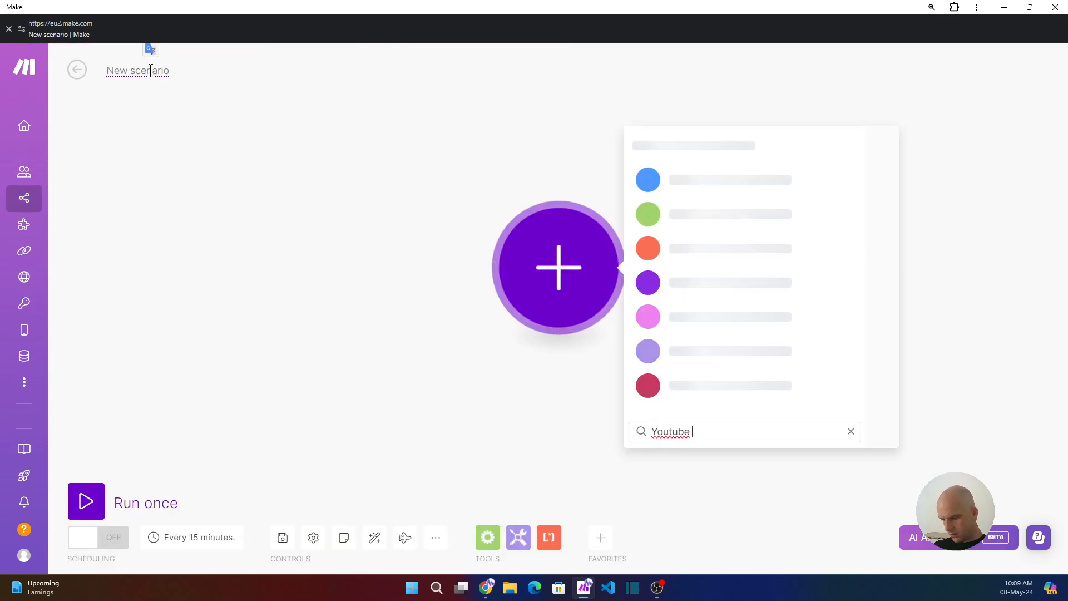
pyautogui.write(' xendit b')
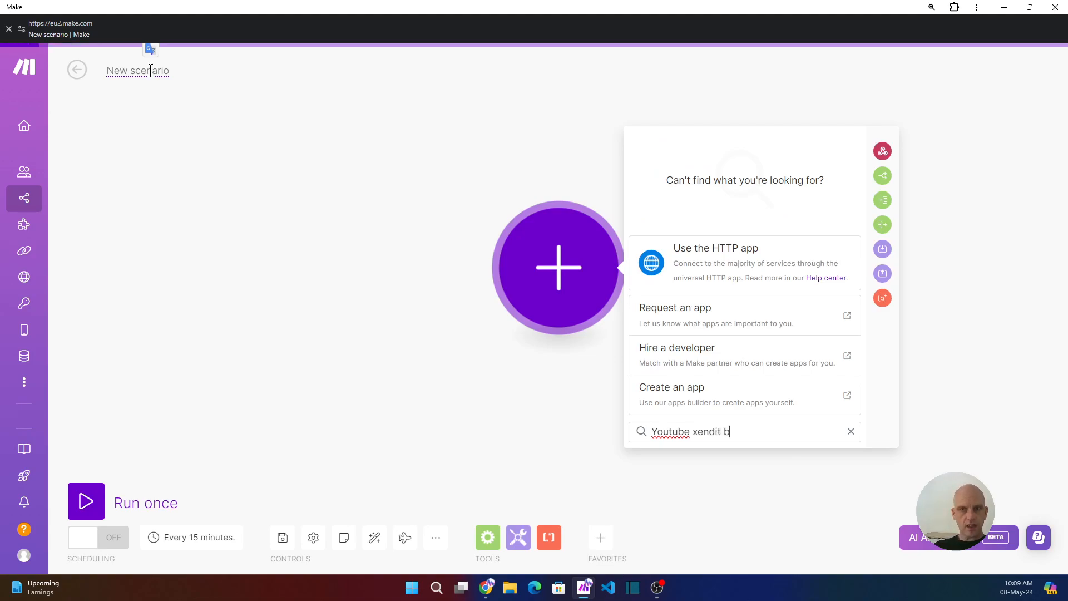
pyautogui.click(160, 69)
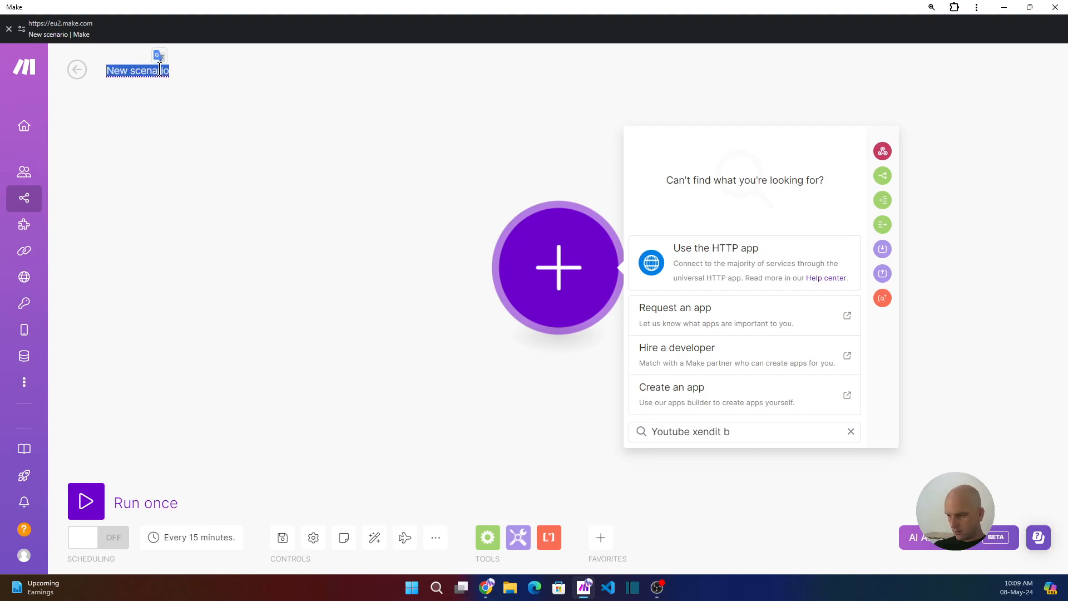
pyautogui.press('BackSpace')
pyautogui.write('You')
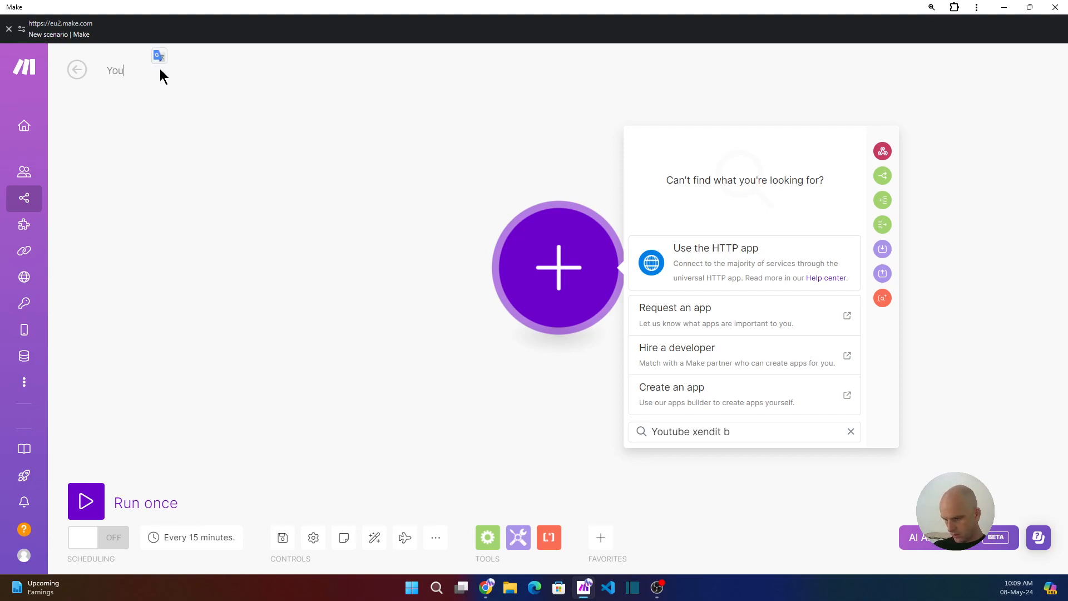
pyautogui.write('Tube xendit ')
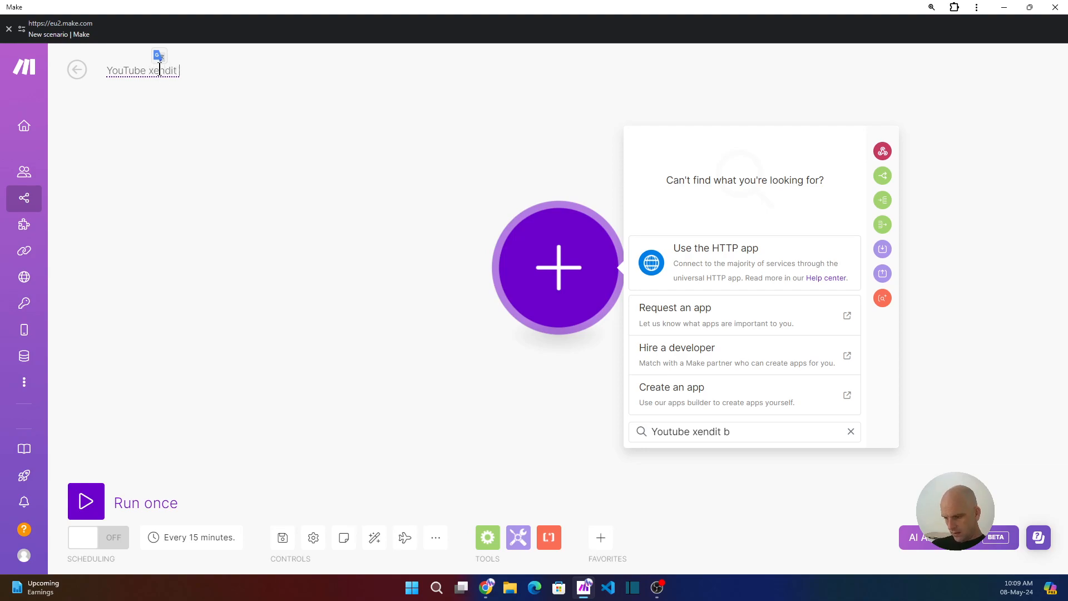
pyautogui.write('integration')
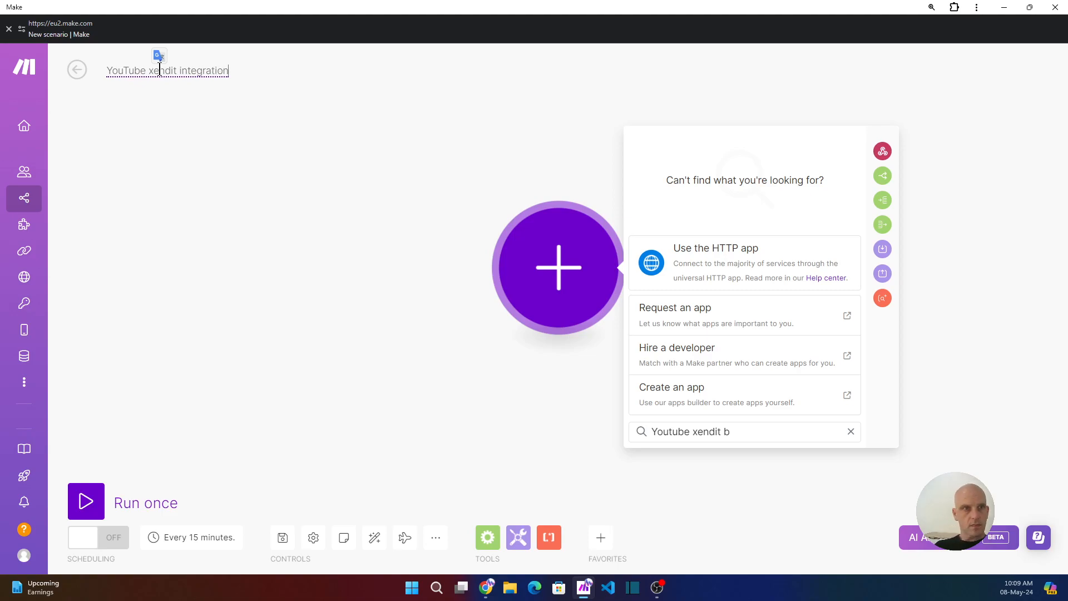
pyautogui.moveTo(149, 71); pyautogui.dragTo(154, 72)
pyautogui.write('X')
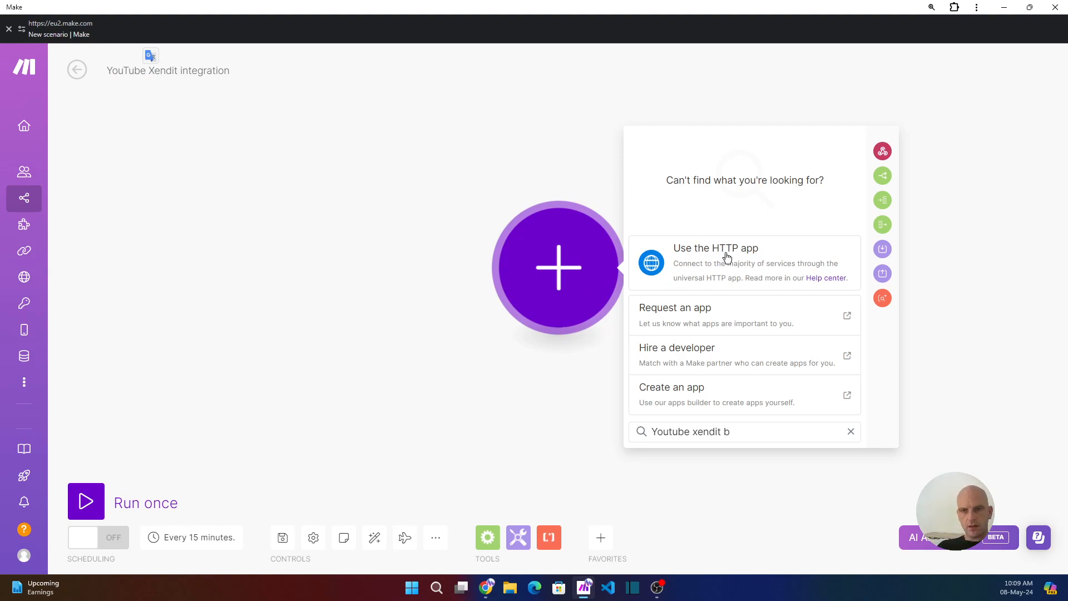
# - Add a Webhooks Custom webhook module as the scenario's trigger
pyautogui.click(853, 436)
pyautogui.click(703, 319)
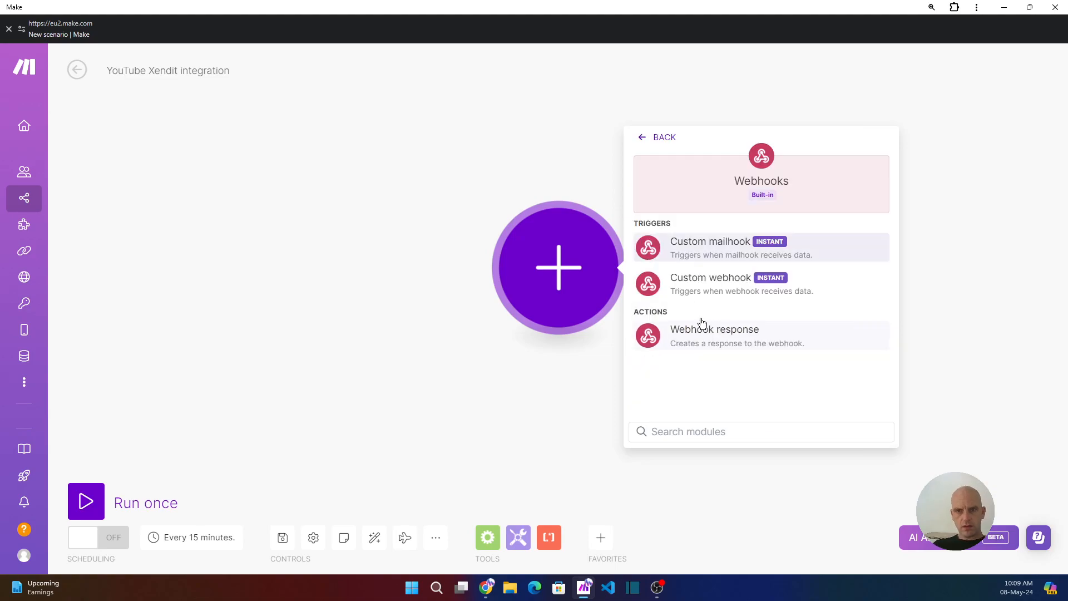
pyautogui.click(702, 286)
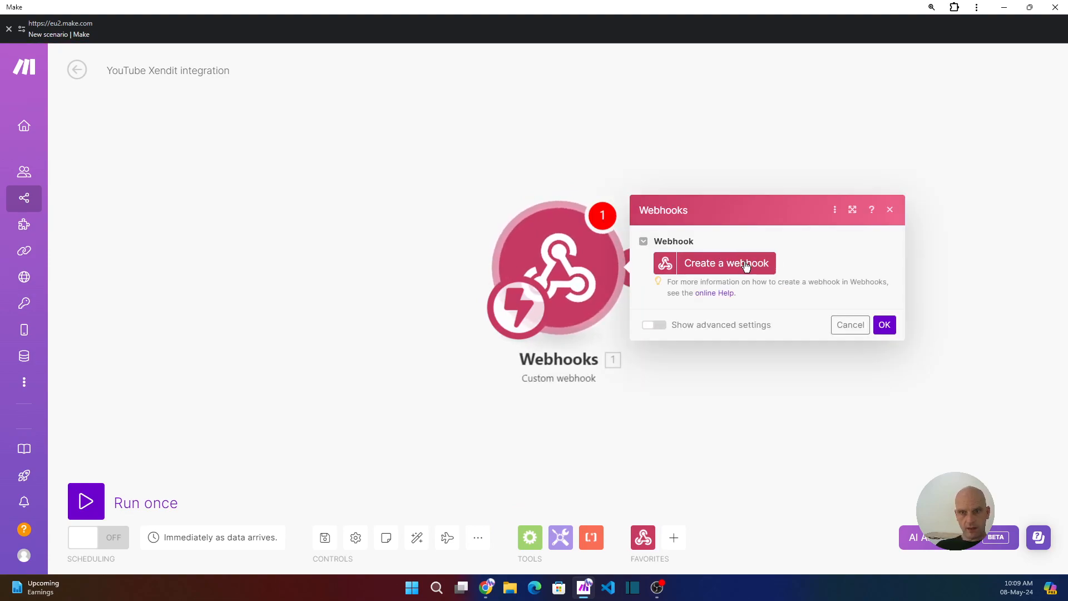
# - Create and save a new webhook named 'YouTube Xendit integration'
pyautogui.click(745, 264)
pyautogui.tripleClick(542, 214)
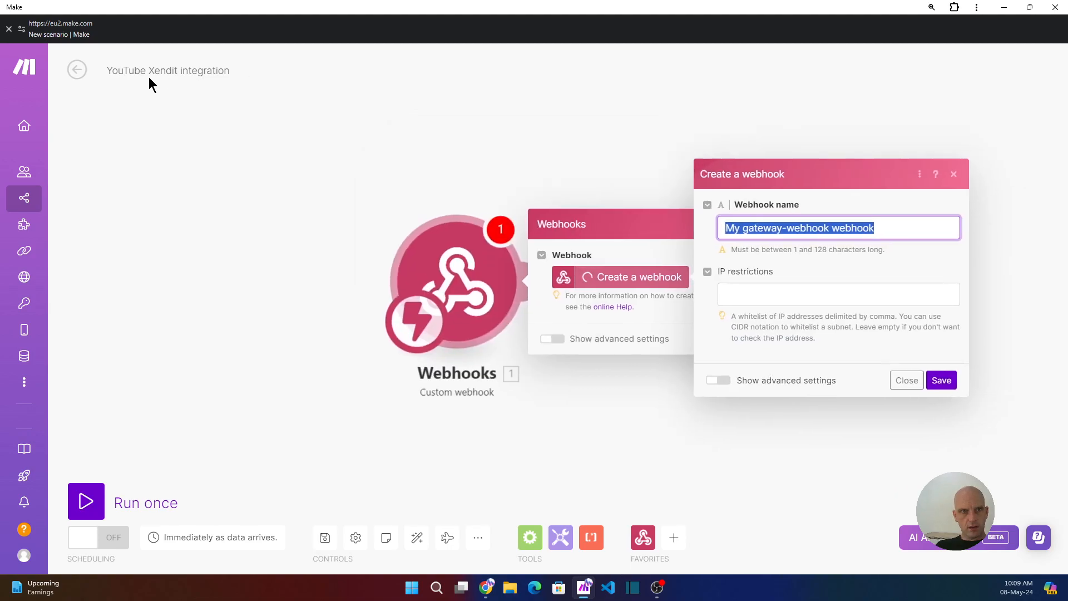
pyautogui.click(211, 82)
pyautogui.tripleClick(202, 71)
pyautogui.hotkey('ctrl', 'c')
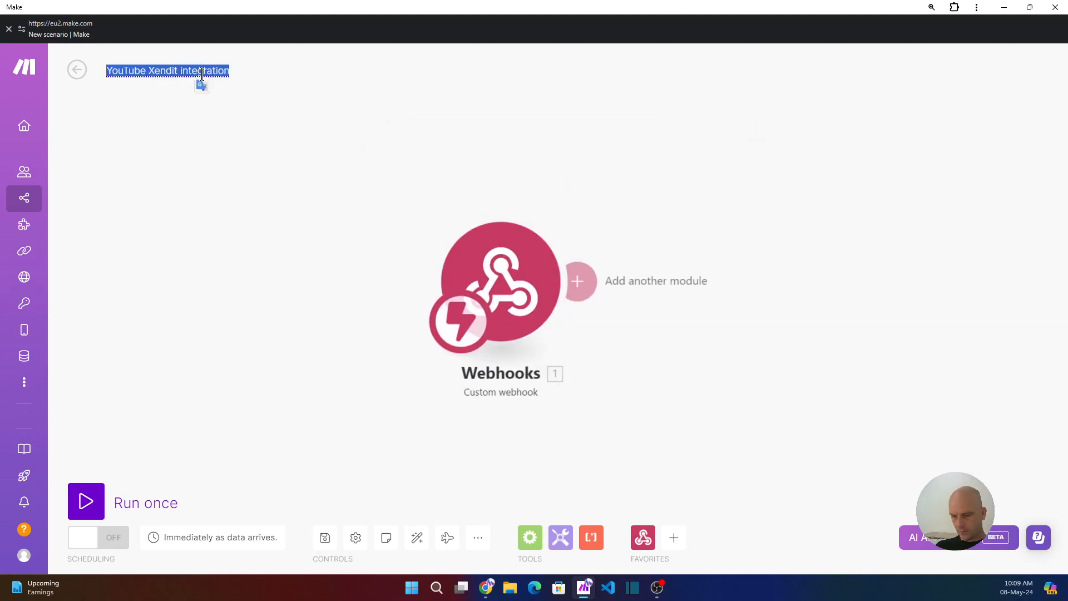
pyautogui.click(534, 267)
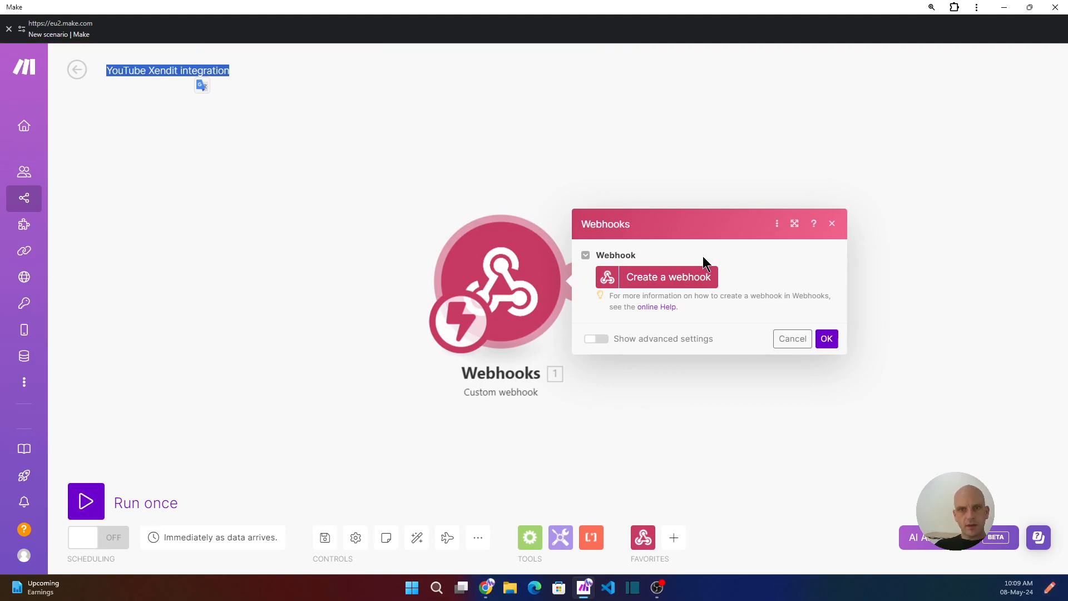
pyautogui.click(677, 276)
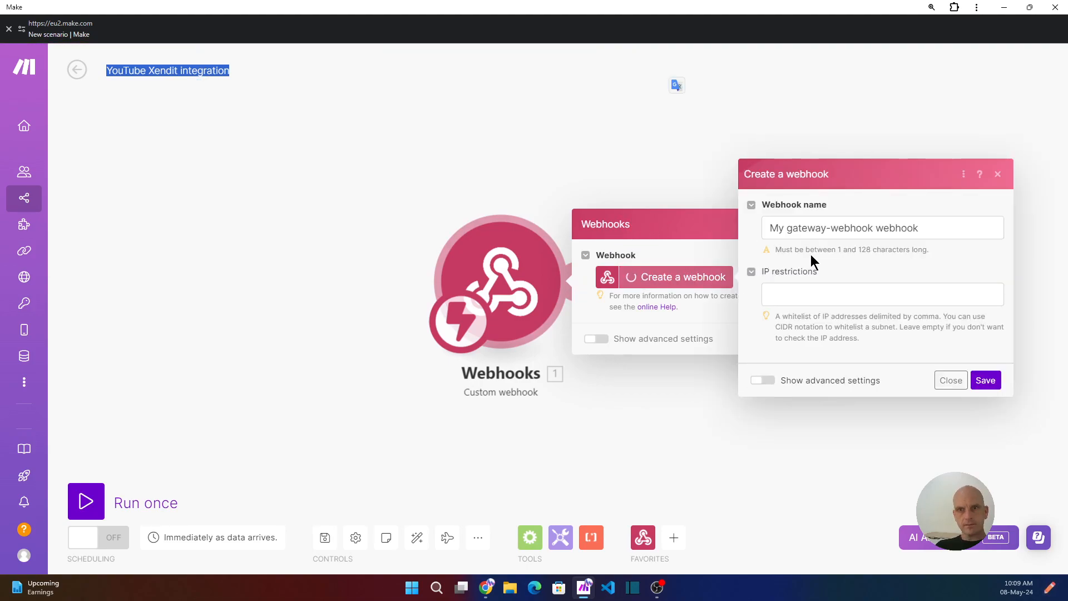
pyautogui.tripleClick(841, 228)
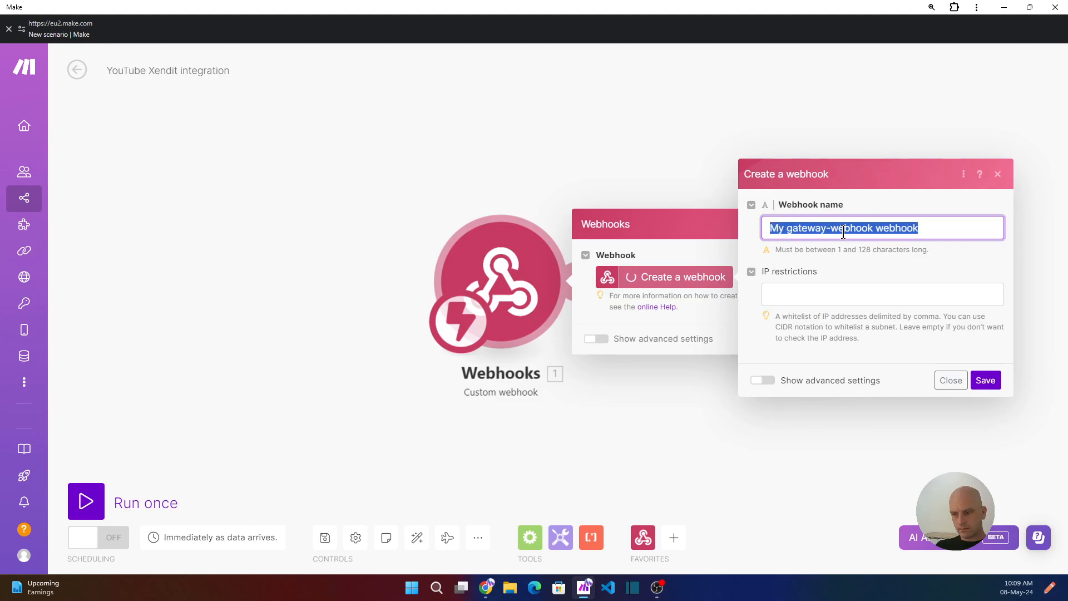
pyautogui.hotkey('ctrl', 'v')
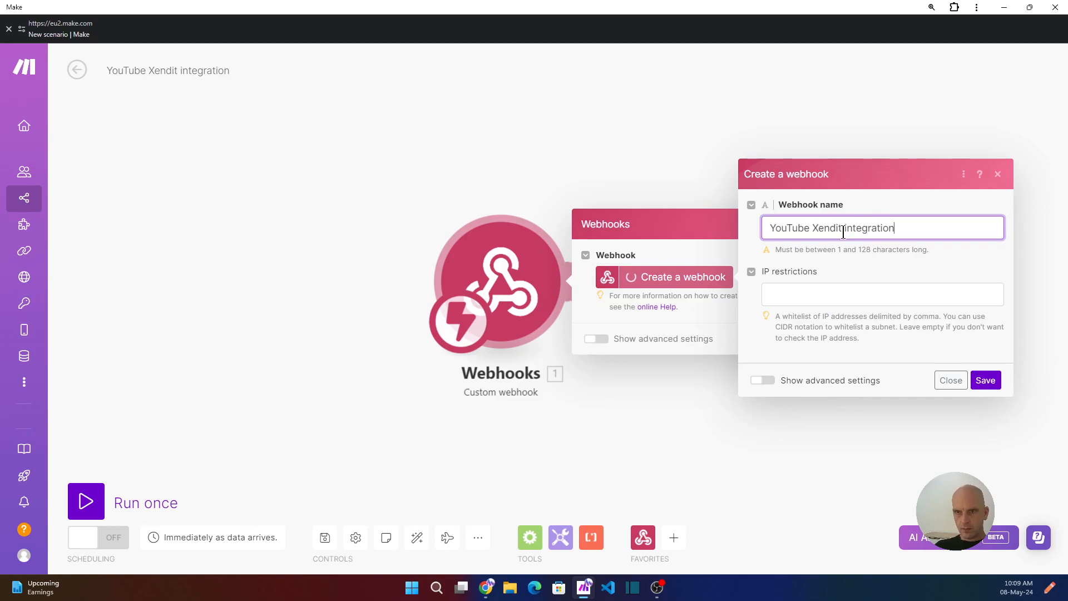
pyautogui.click(986, 380)
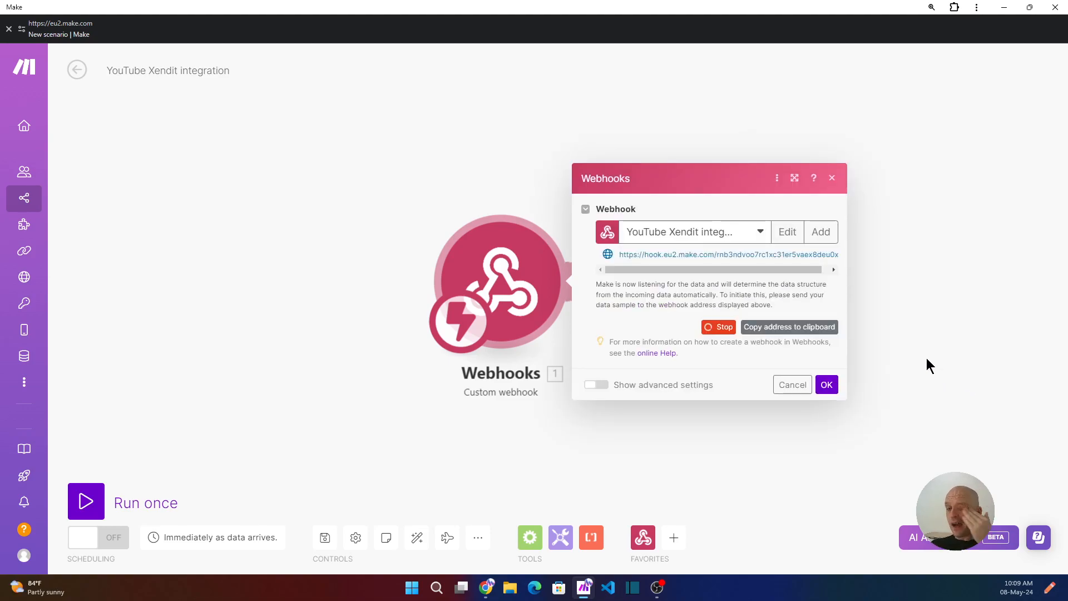
# - Copy the Make webhook address and paste it into Xendit's Invoices paid URL field
pyautogui.click(790, 327)
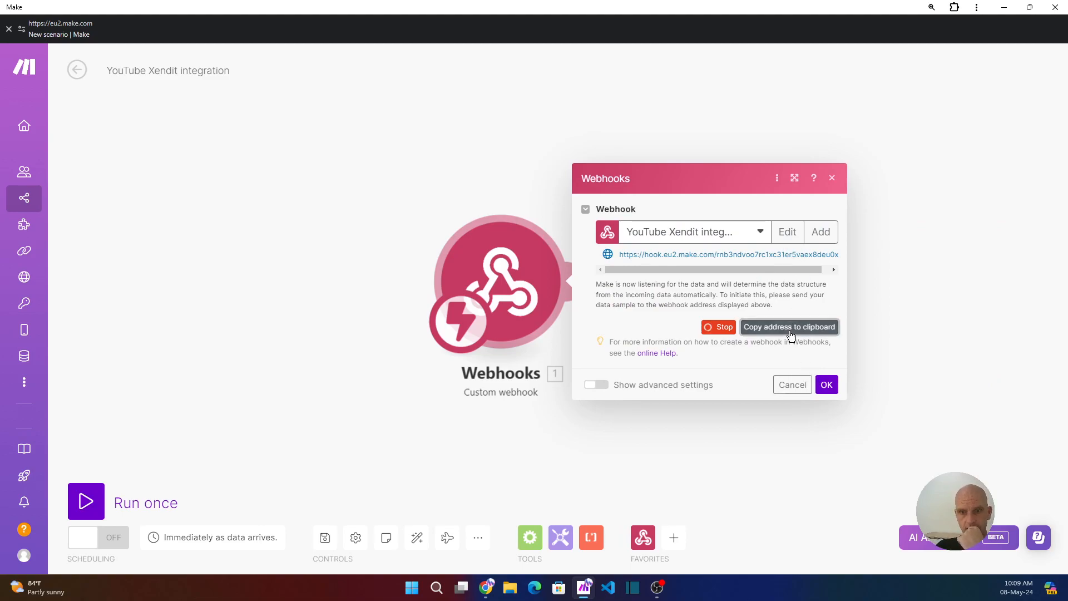
pyautogui.click(486, 588)
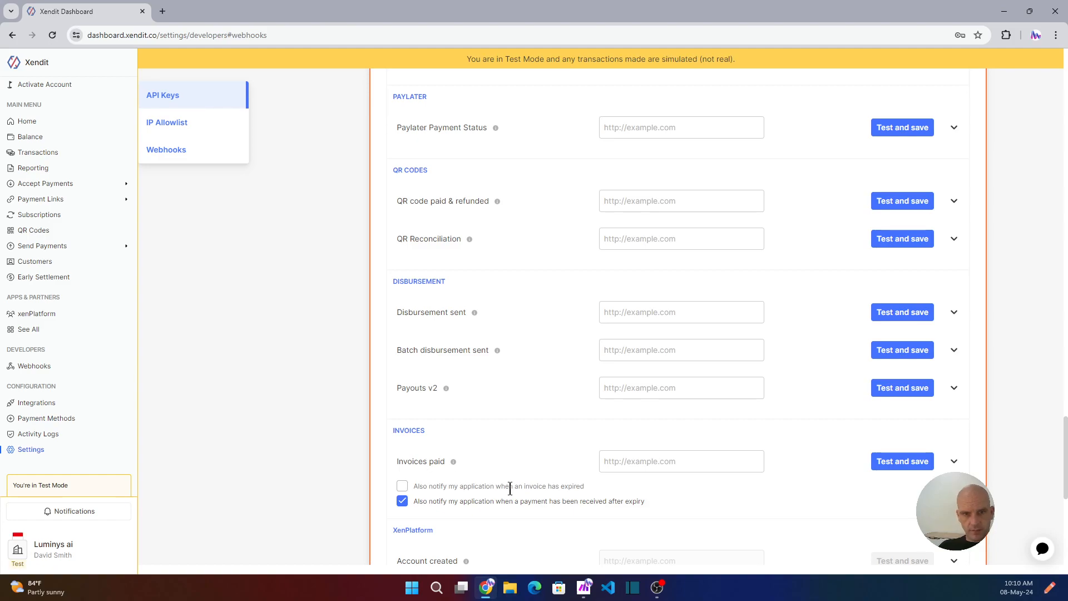
pyautogui.click(651, 465)
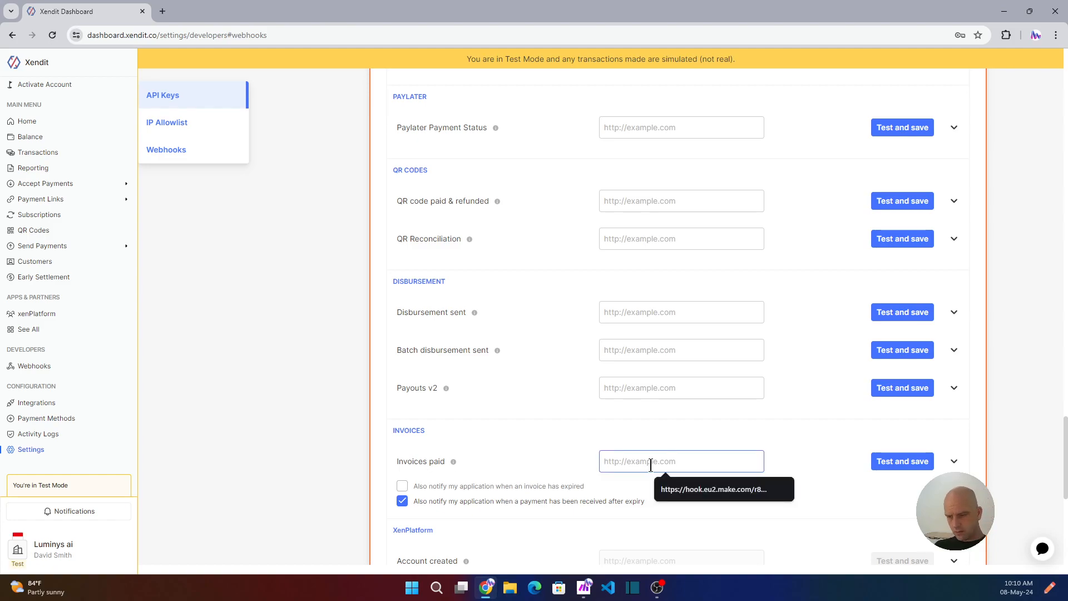
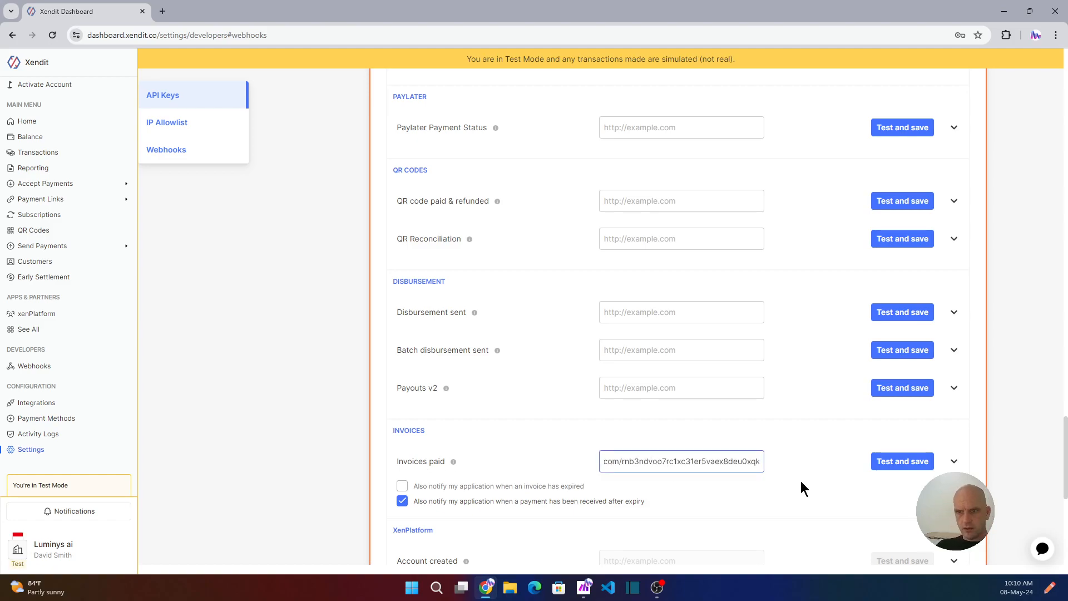
# - Run only the Make webhook module to await data, then send Xendit's Invoices paid test
pyautogui.click(901, 462)
pyautogui.click(584, 587)
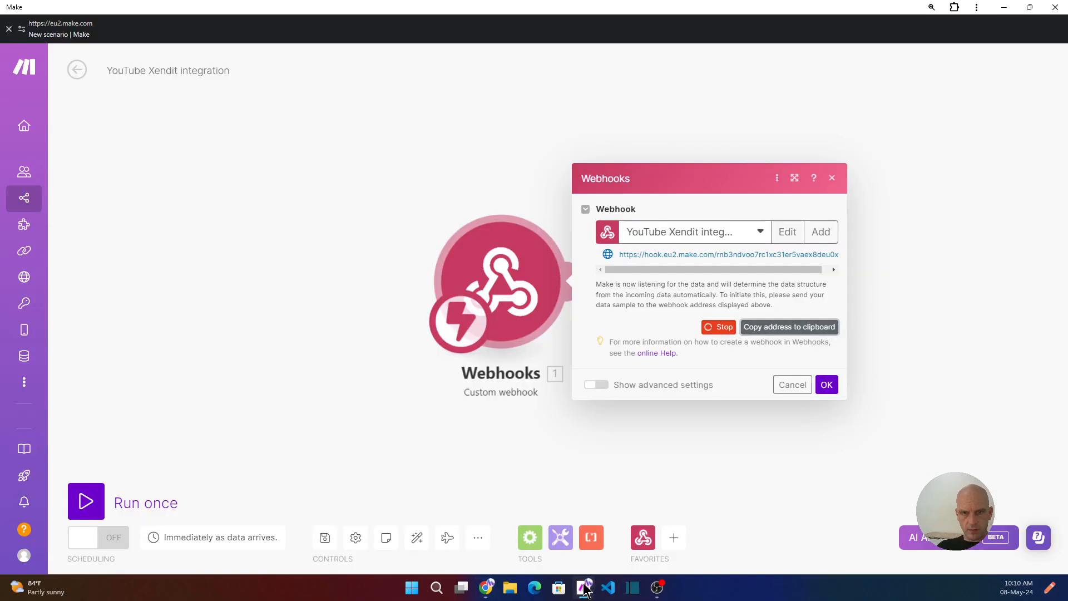
pyautogui.click(827, 384)
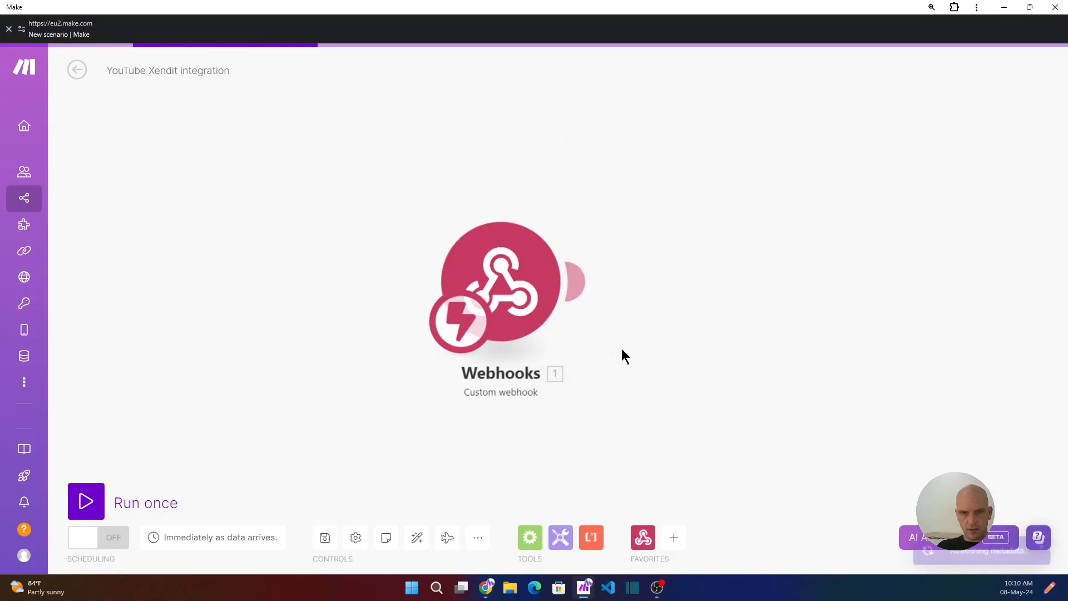
pyautogui.rightClick(515, 289)
pyautogui.click(551, 320)
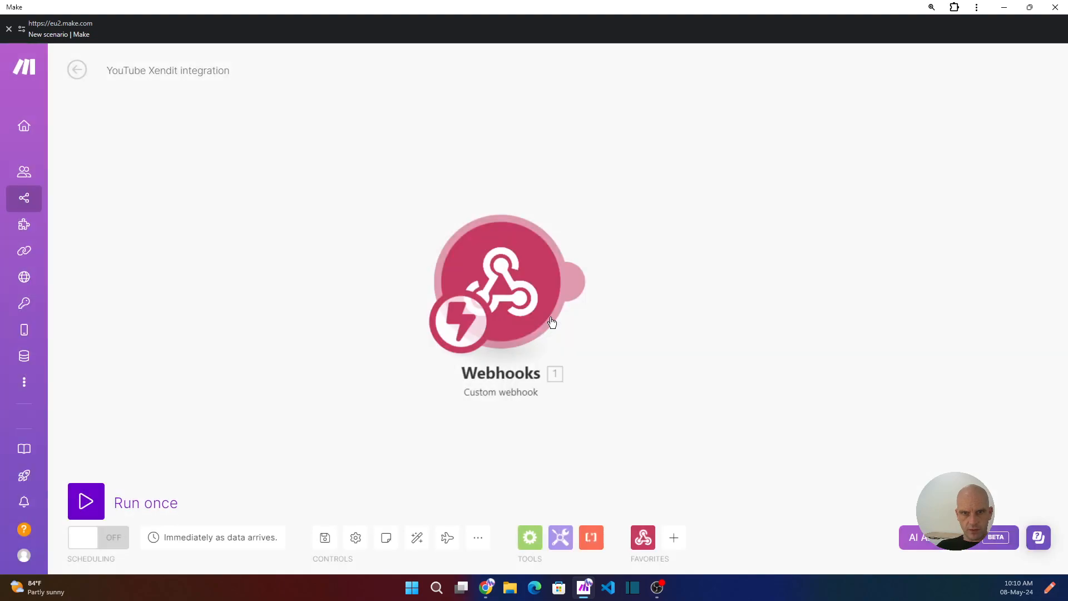
pyautogui.click(487, 590)
pyautogui.click(881, 460)
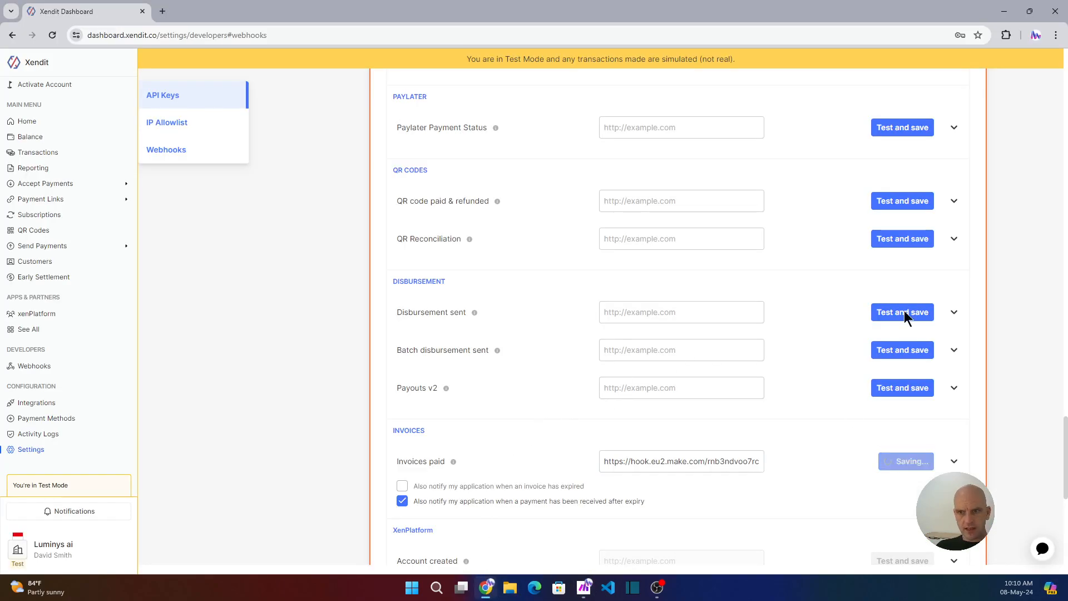
# - Inspect the captured bundle's external_id, user_id, payment_method, bank_code PERMATA and payer e-mail, then close it
pyautogui.click(1003, 11)
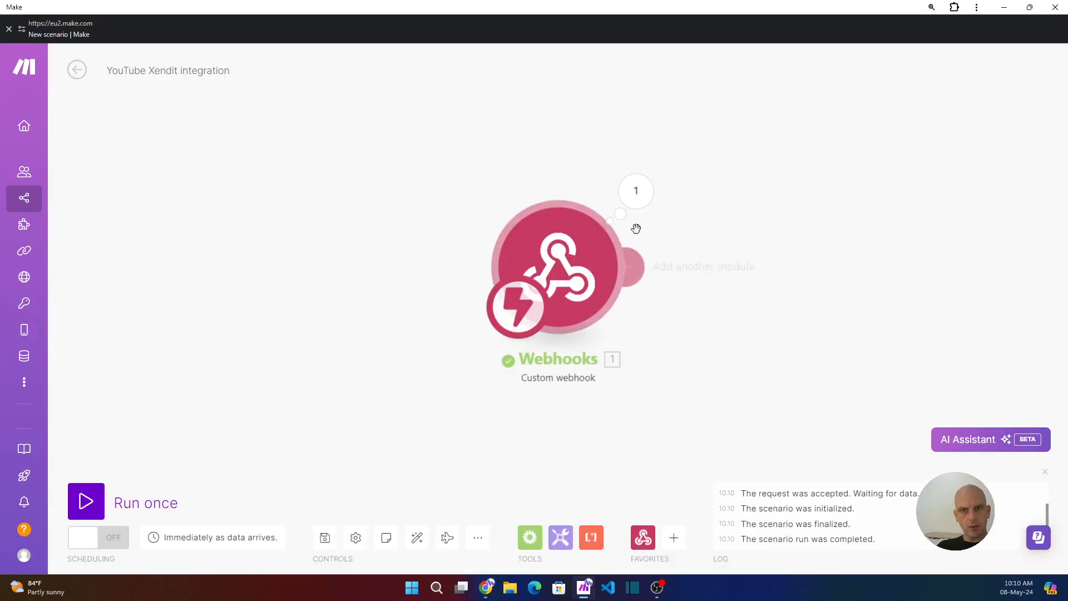
pyautogui.click(640, 195)
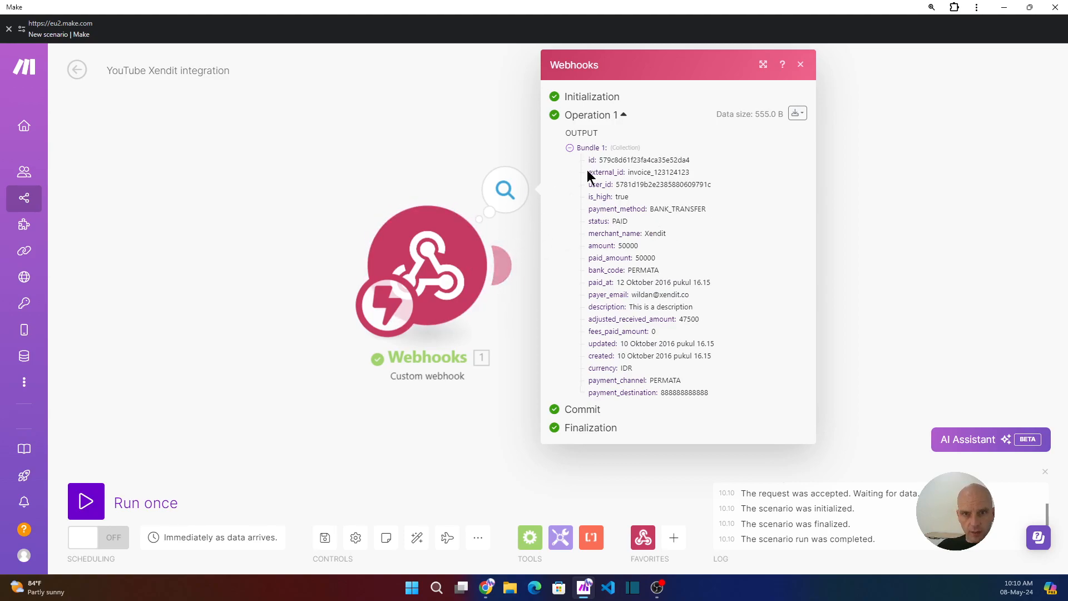
pyautogui.moveTo(600, 163); pyautogui.dragTo(638, 173)
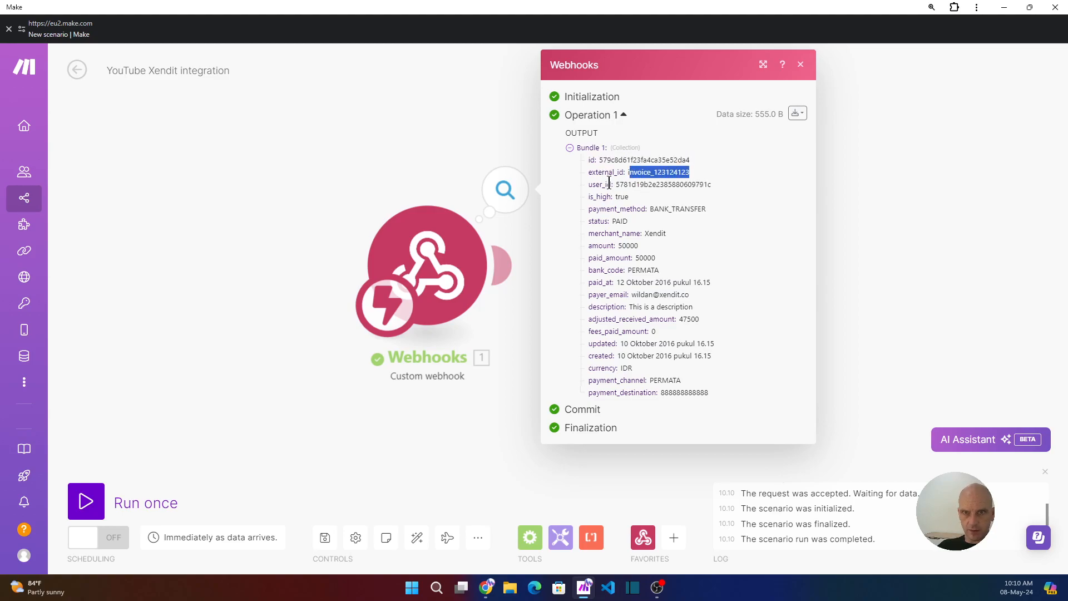
pyautogui.moveTo(617, 185); pyautogui.dragTo(649, 216)
pyautogui.click(662, 229)
pyautogui.click(618, 224)
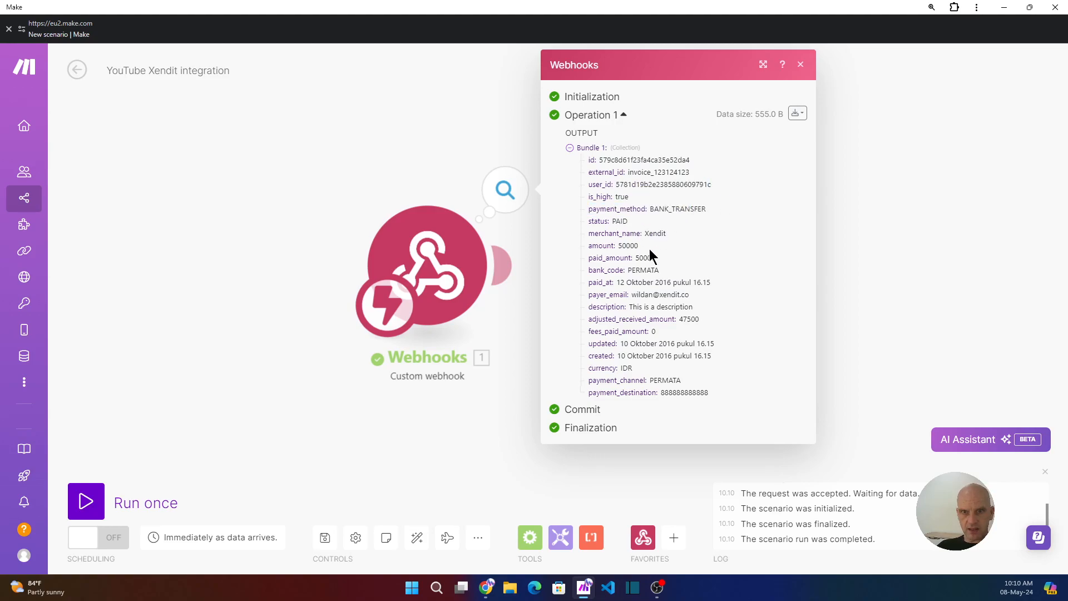
pyautogui.doubleClick(643, 270)
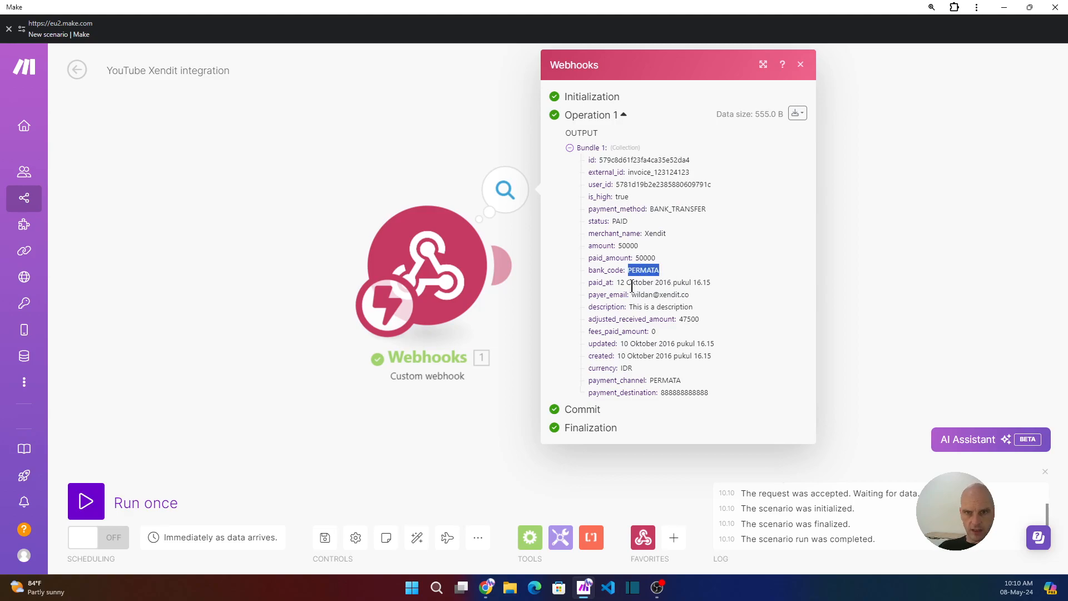
pyautogui.moveTo(633, 295); pyautogui.dragTo(708, 301)
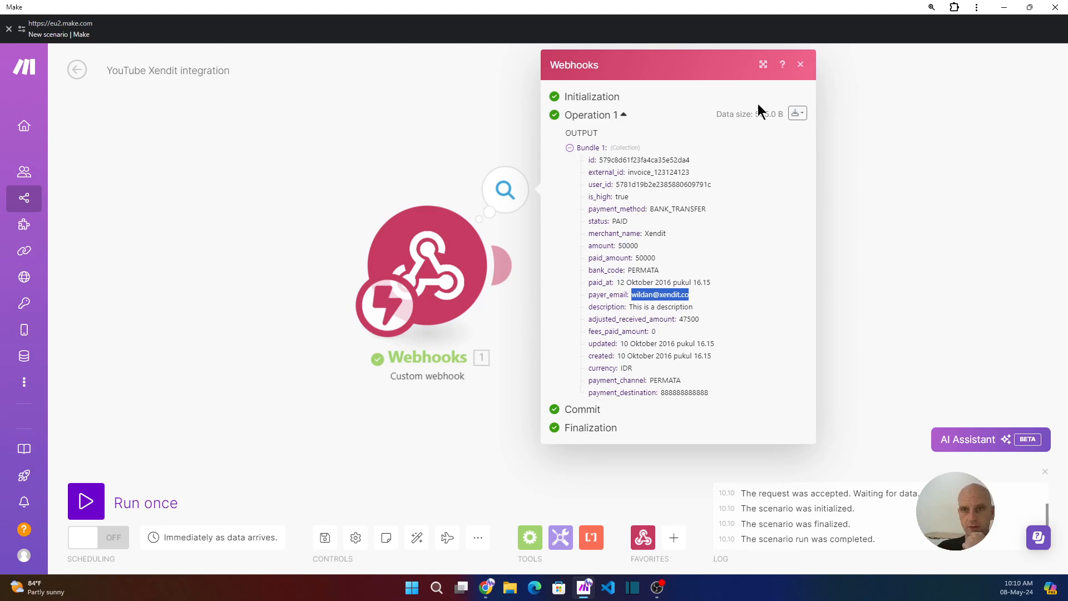
pyautogui.click(800, 65)
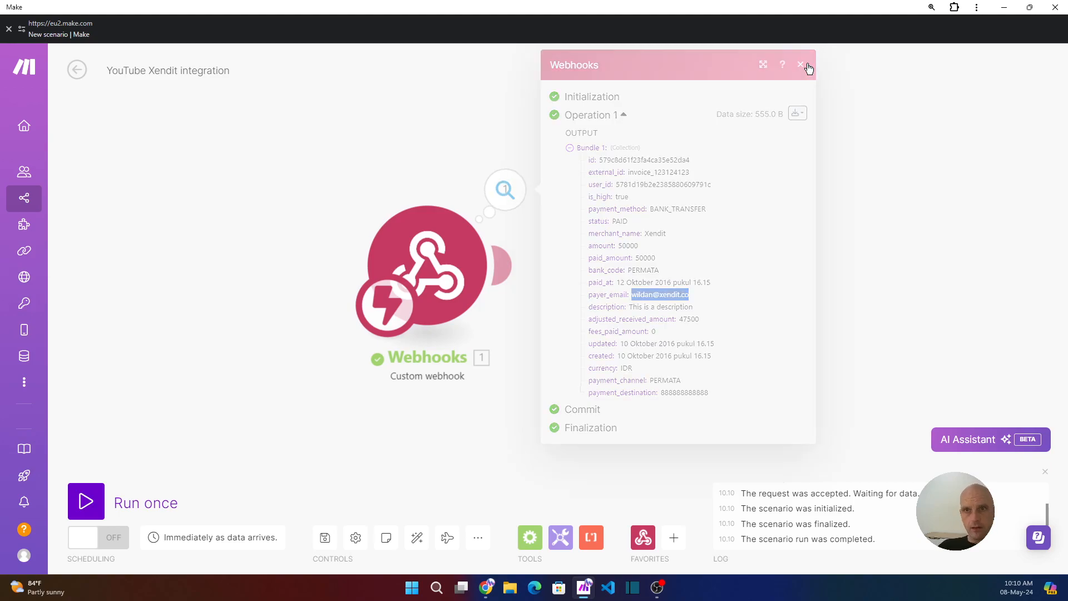
# - Add a module after the webhook trigger and pick the Airtable app to list its record actions
pyautogui.click(511, 266)
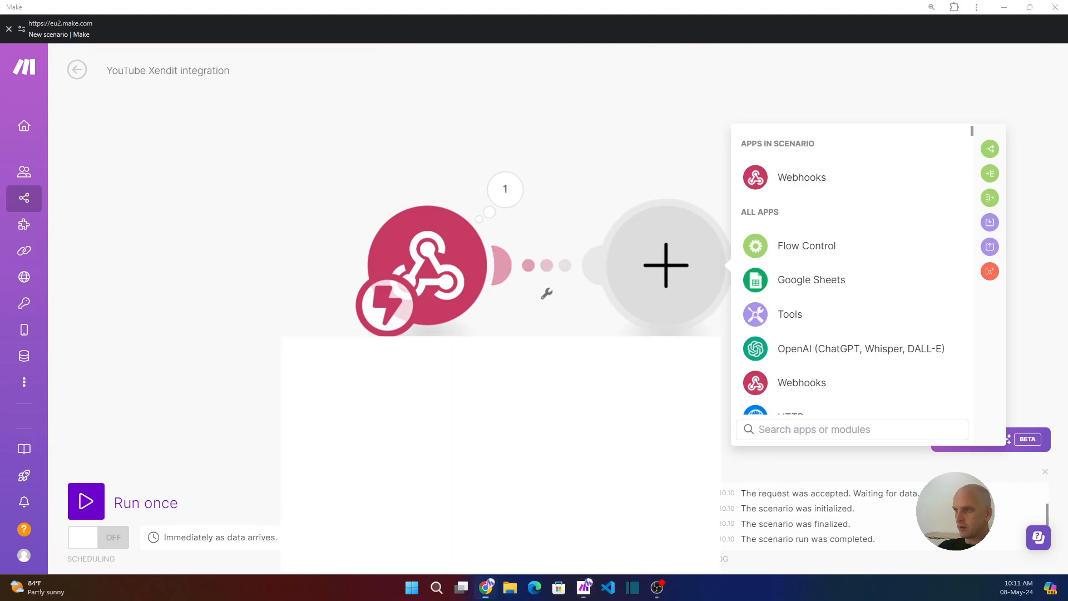
pyautogui.hotkey('alt', 'Tab')
pyautogui.click(164, 13)
pyautogui.moveTo(178, 12); pyautogui.dragTo(1067, 174)
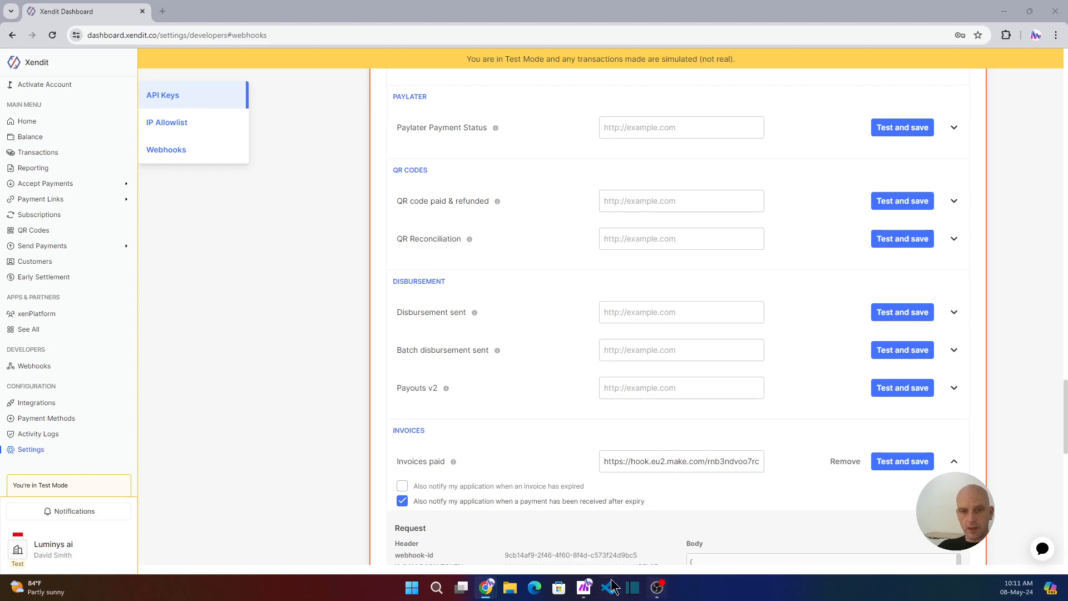
pyautogui.moveTo(584, 594)
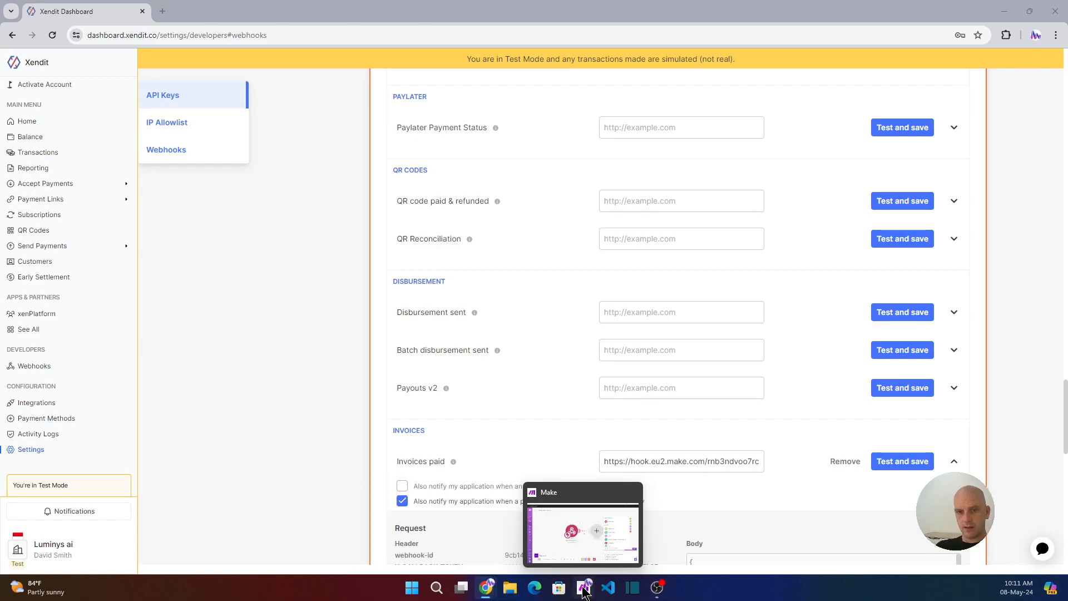
pyautogui.click(583, 591)
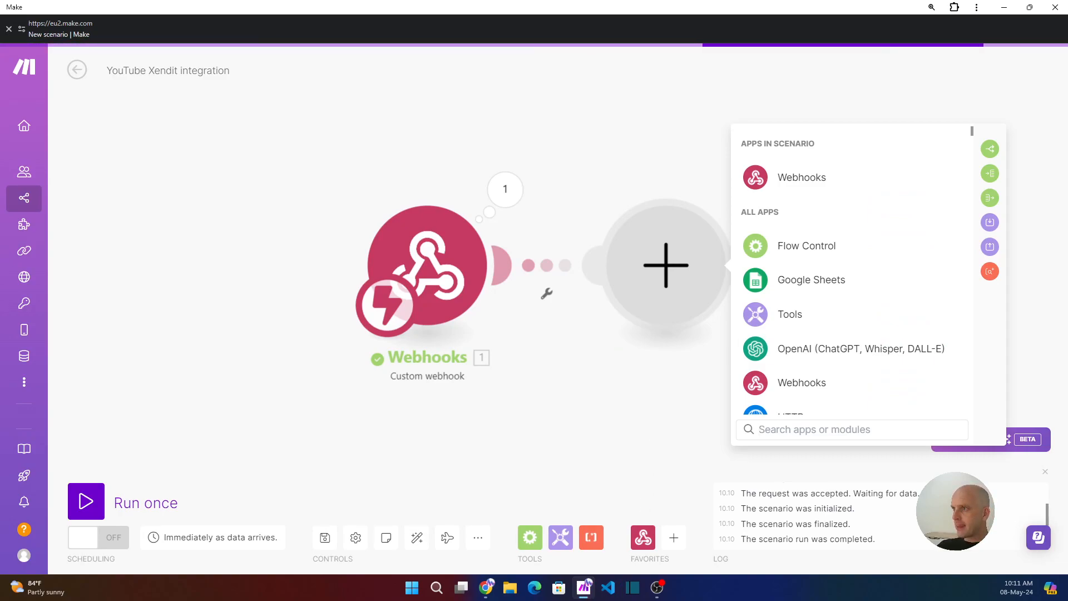
pyautogui.scroll(-1, 797, 293)
pyautogui.scroll(-1, 796, 293)
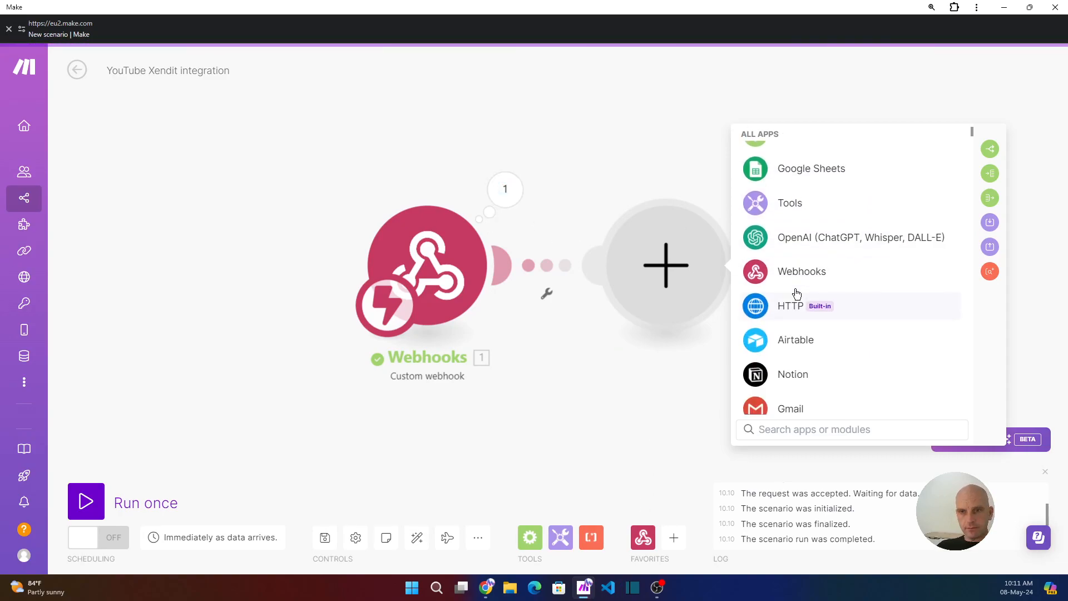
pyautogui.click(796, 346)
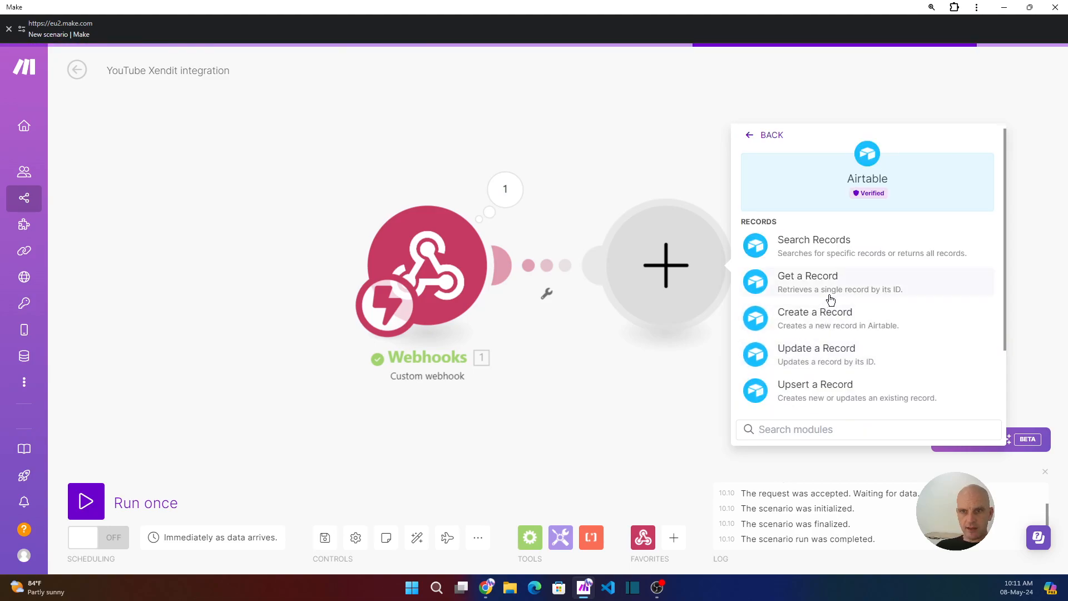
# - Add Airtable Search Records using My Airtable OAuth connection and the Retreat Bookings base
pyautogui.click(806, 252)
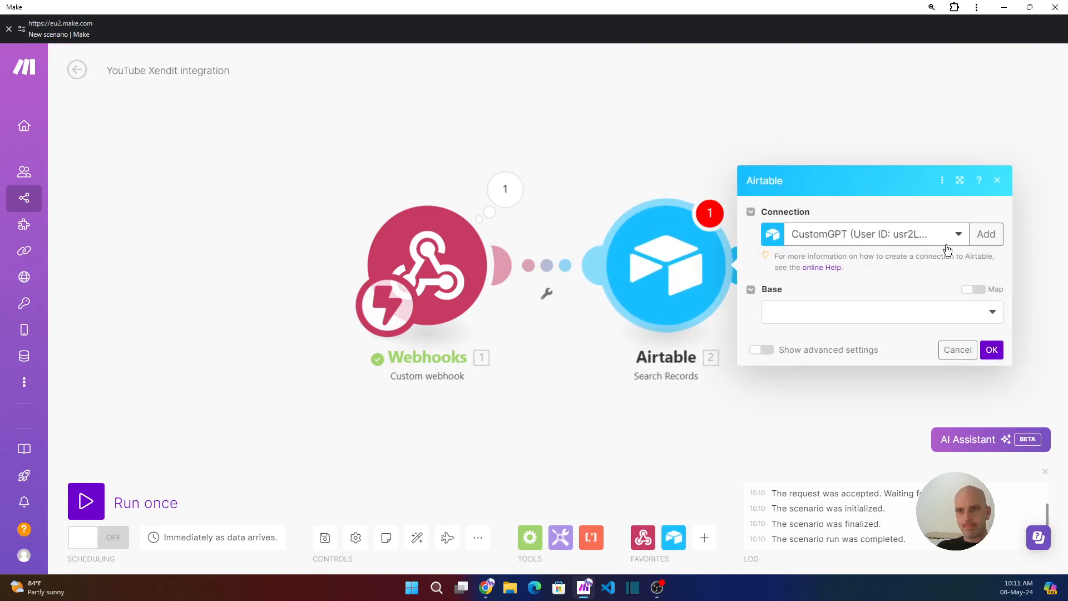
pyautogui.click(946, 245)
pyautogui.click(887, 320)
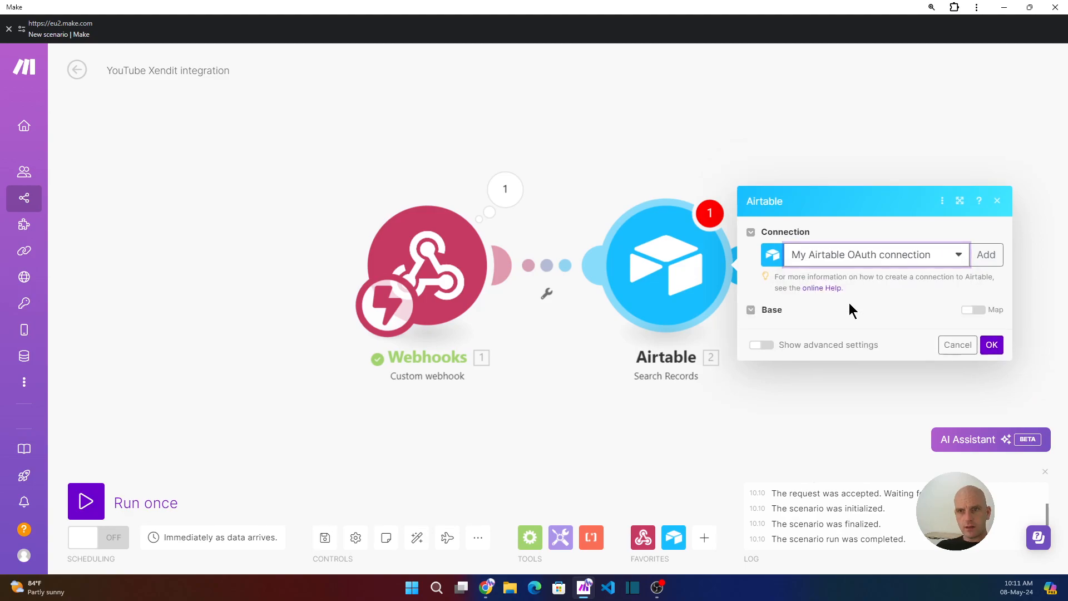
pyautogui.click(867, 317)
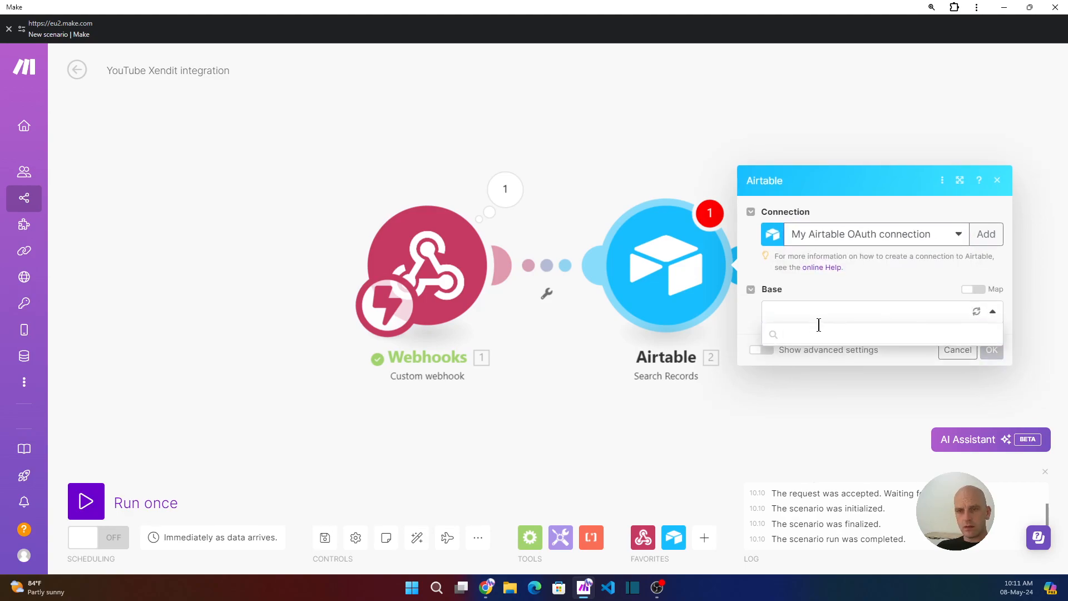
pyautogui.click(818, 333)
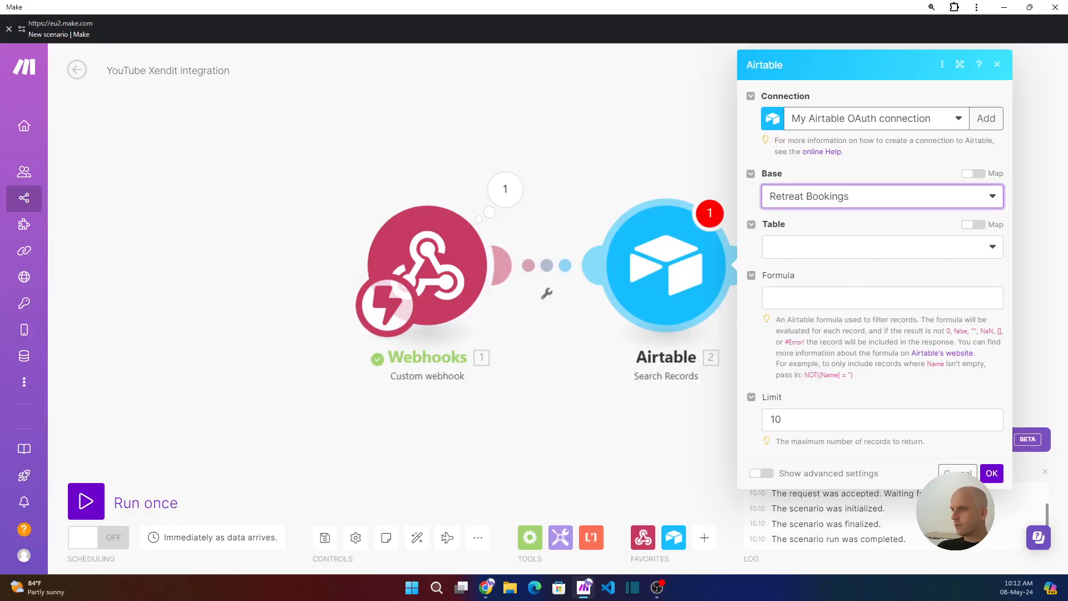
# - Select the Attendees table and start editing the search formula
pyautogui.click(821, 251)
pyautogui.click(796, 270)
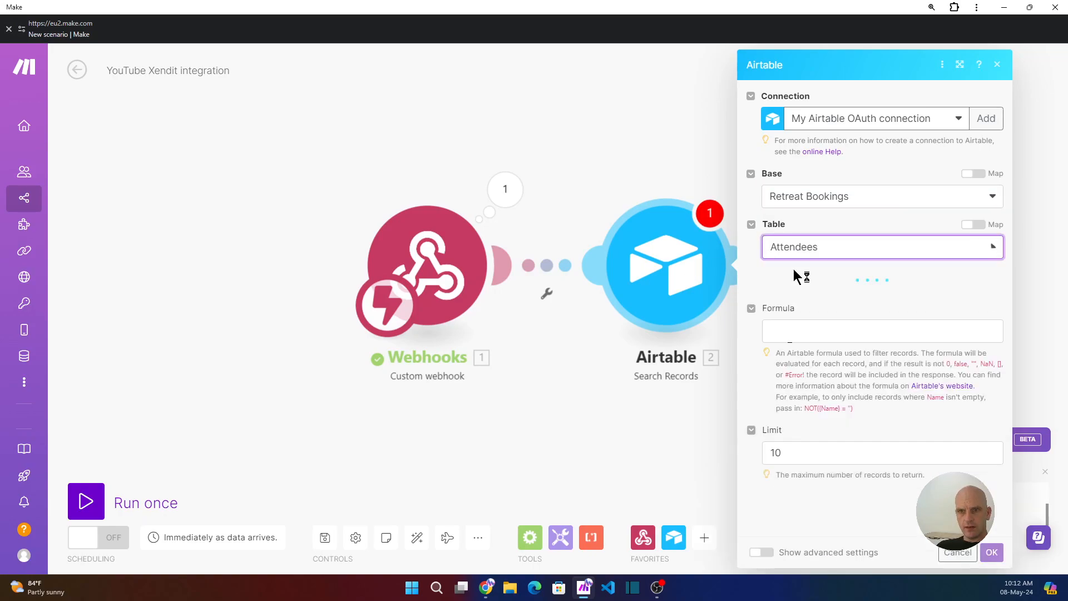
pyautogui.click(806, 328)
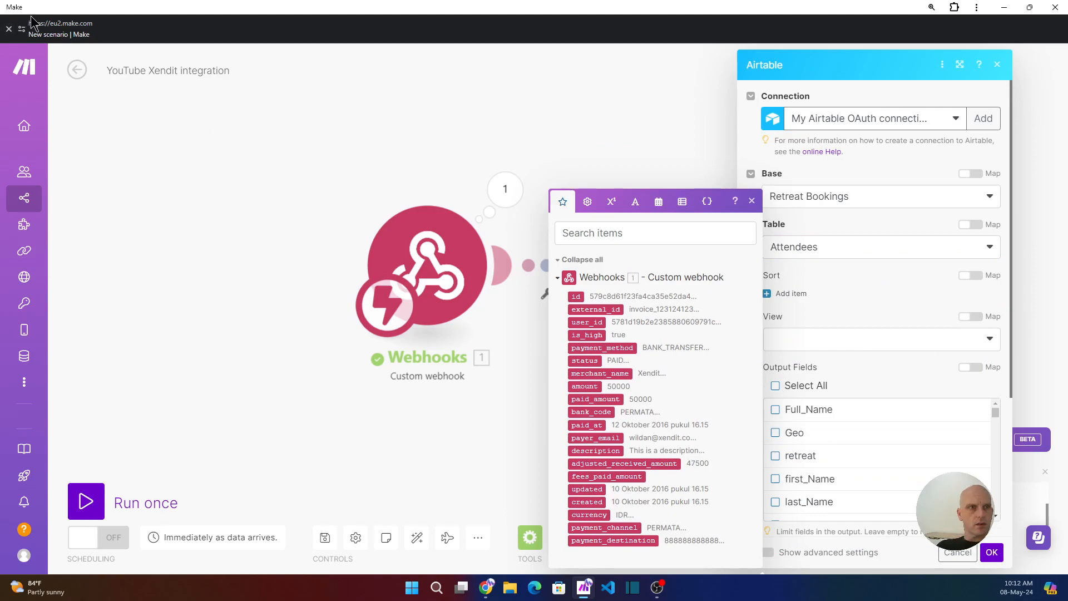
pyautogui.hotkey('alt', 'Tab')
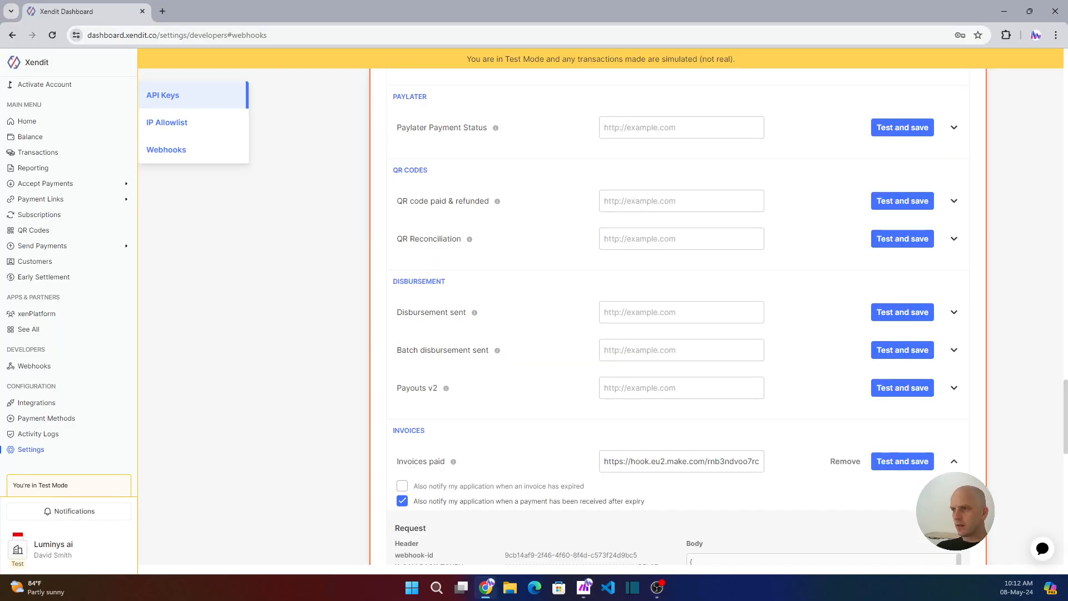
pyautogui.click(160, 11)
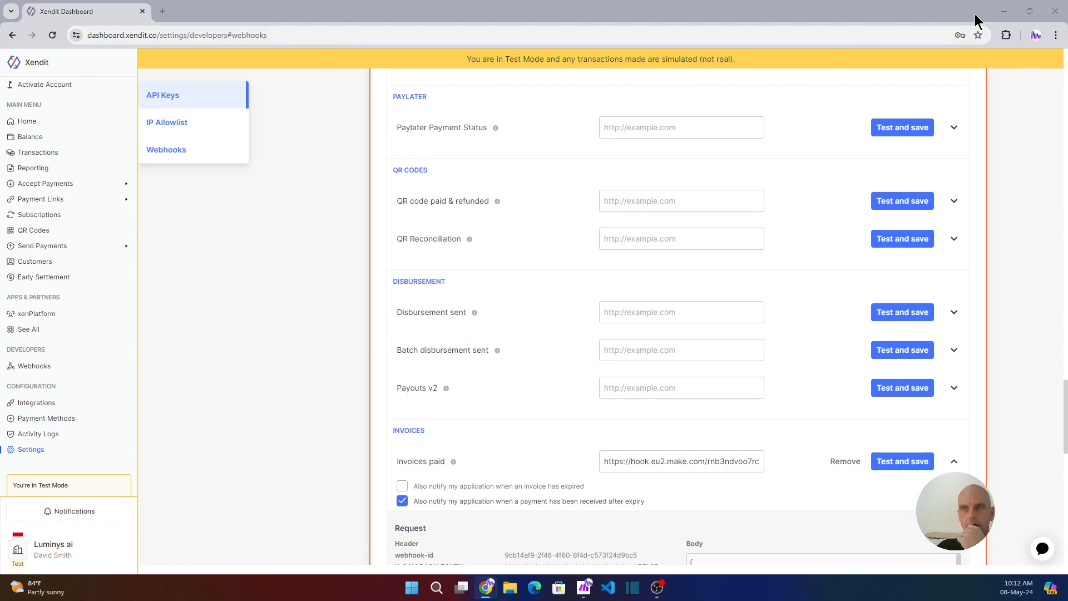
pyautogui.click(1004, 11)
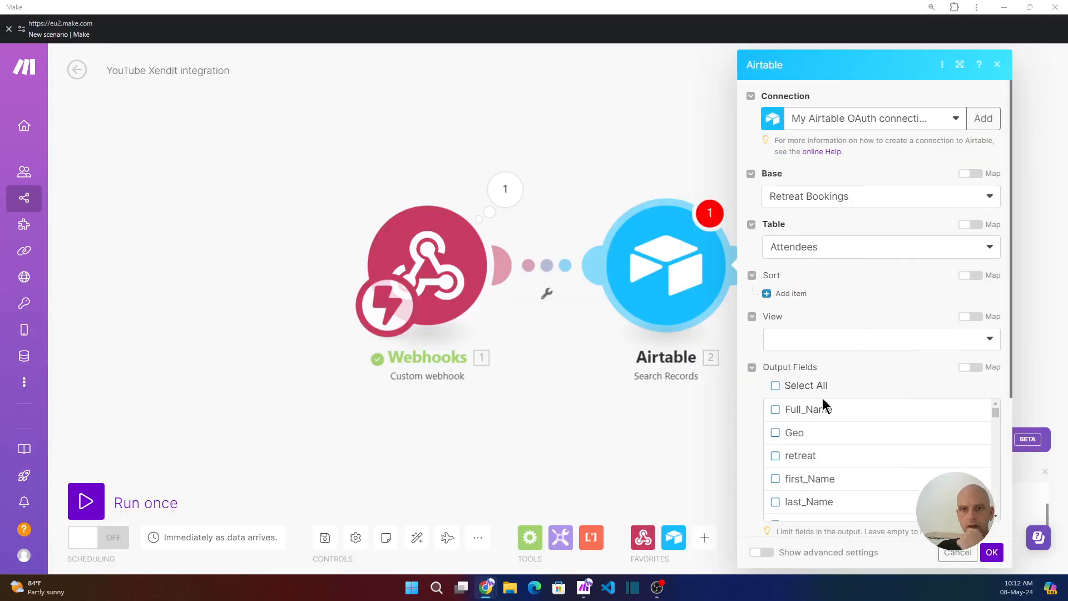
# - Set the Search Records view to All Data Fileds
pyautogui.click(792, 340)
pyautogui.click(796, 341)
pyautogui.click(797, 341)
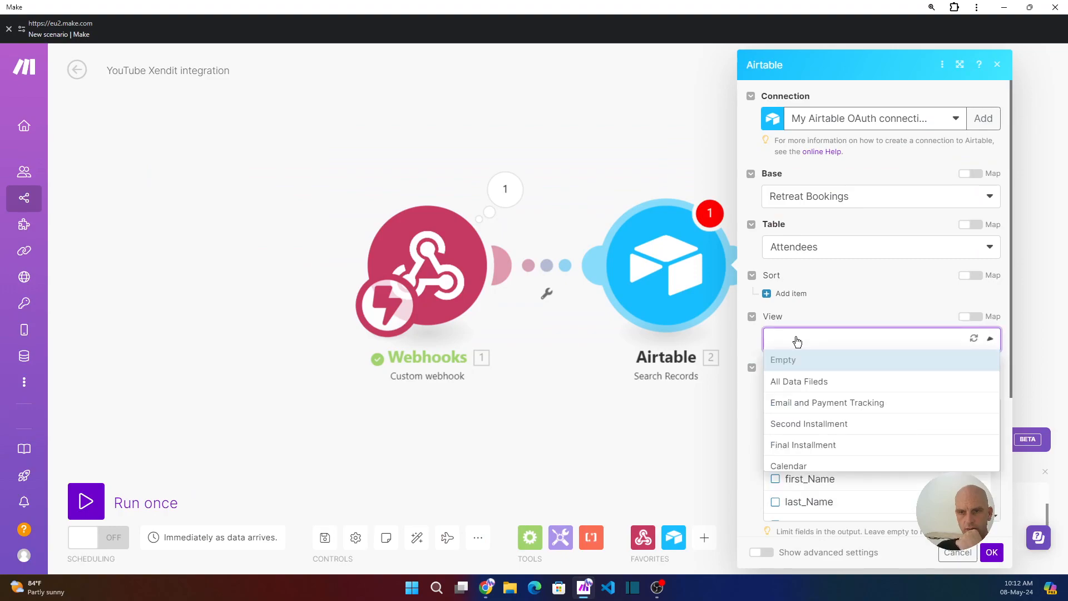
pyautogui.click(799, 381)
pyautogui.scroll(-4, 801, 379)
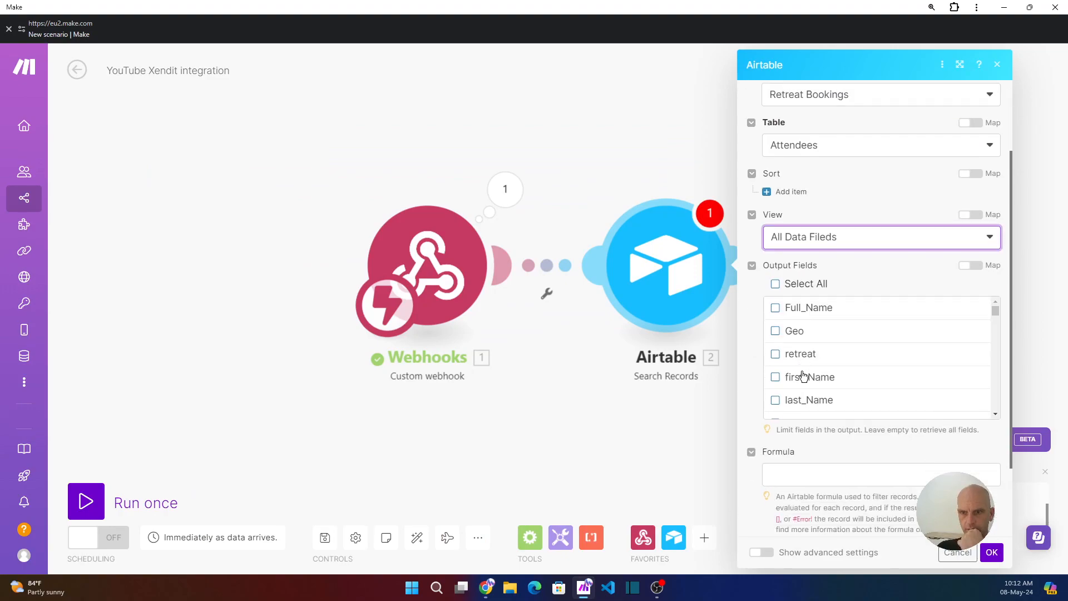
# - Enter the formula {email}="payer_email" using the webhook's payer_email, and save the module
pyautogui.click(789, 376)
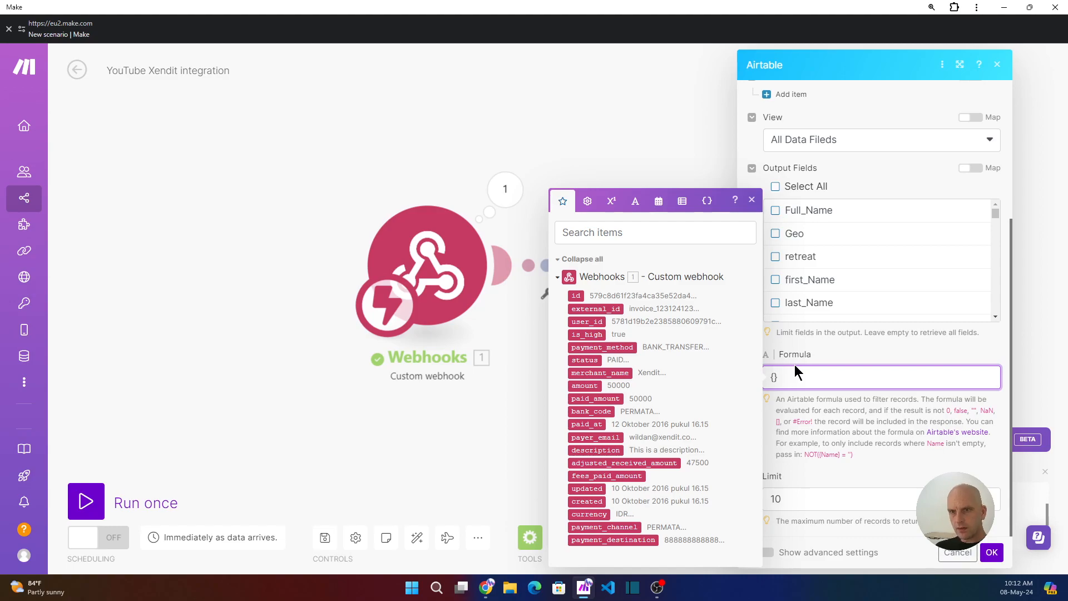
pyautogui.press('Escape')
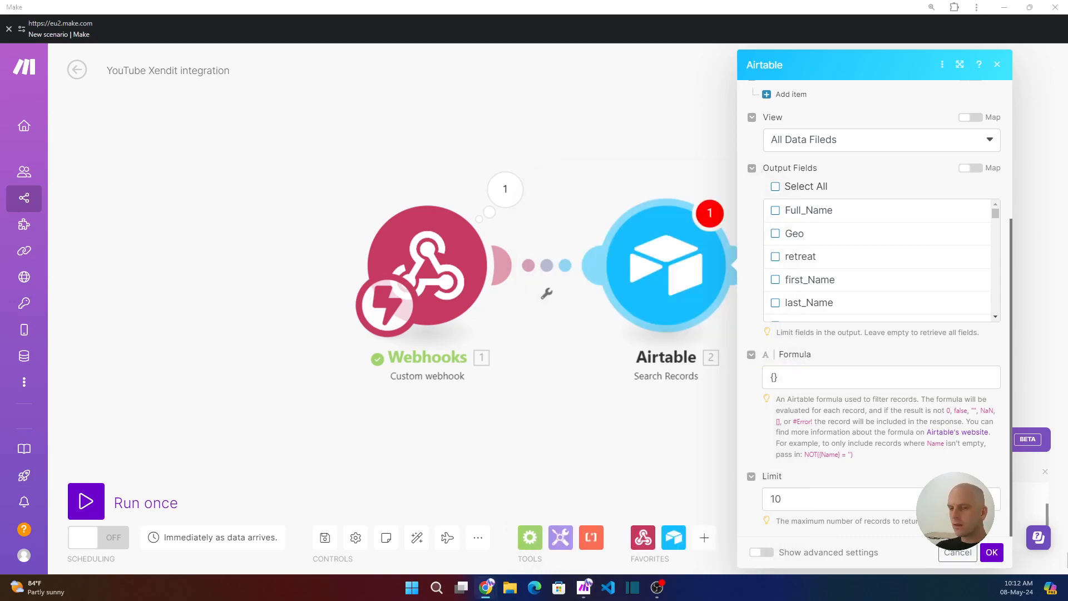
pyautogui.click(773, 377)
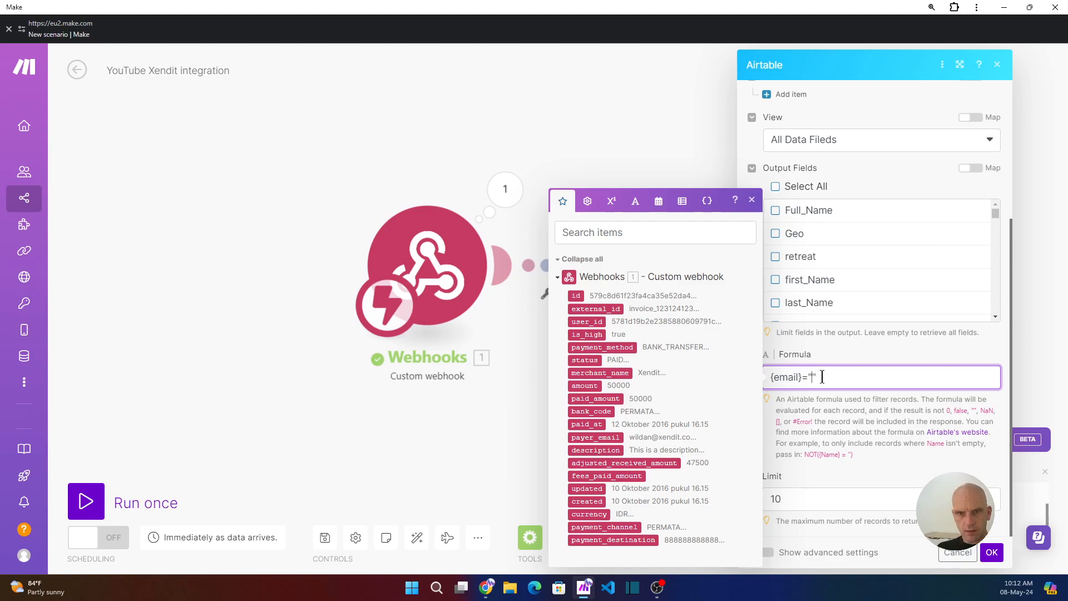
pyautogui.click(594, 437)
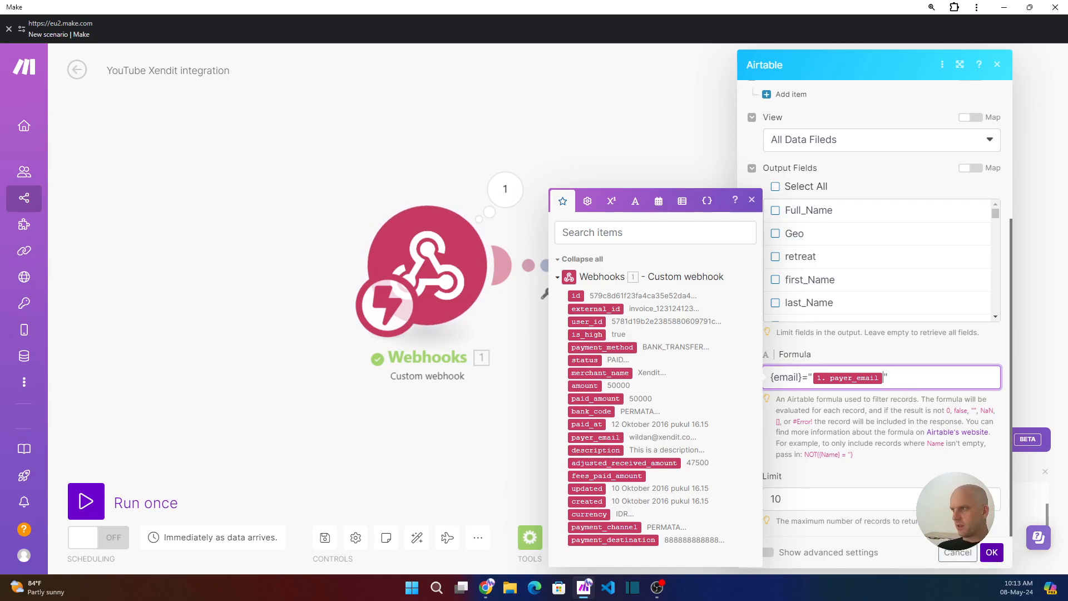
pyautogui.click(906, 304)
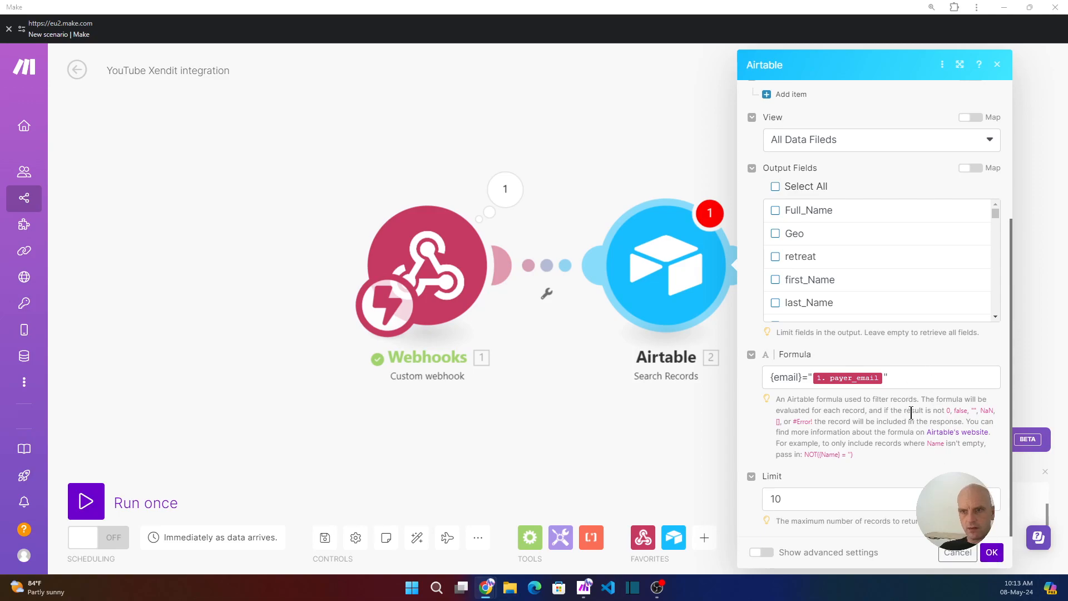
pyautogui.click(992, 553)
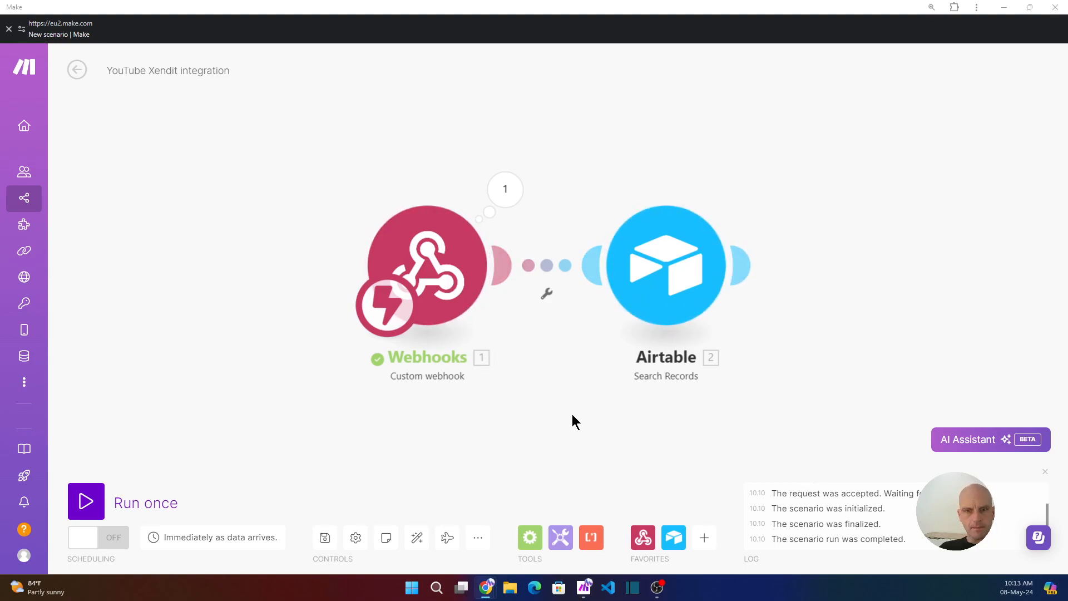
# - Add an Airtable Get a Record module after Search Records
pyautogui.moveTo(554, 406); pyautogui.dragTo(423, 361)
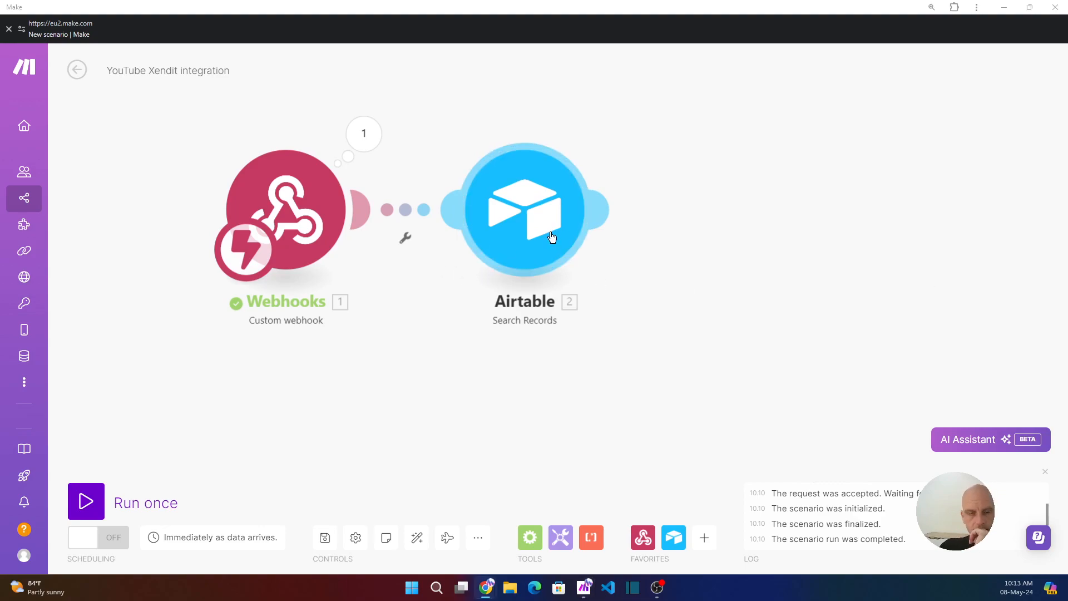
pyautogui.click(600, 210)
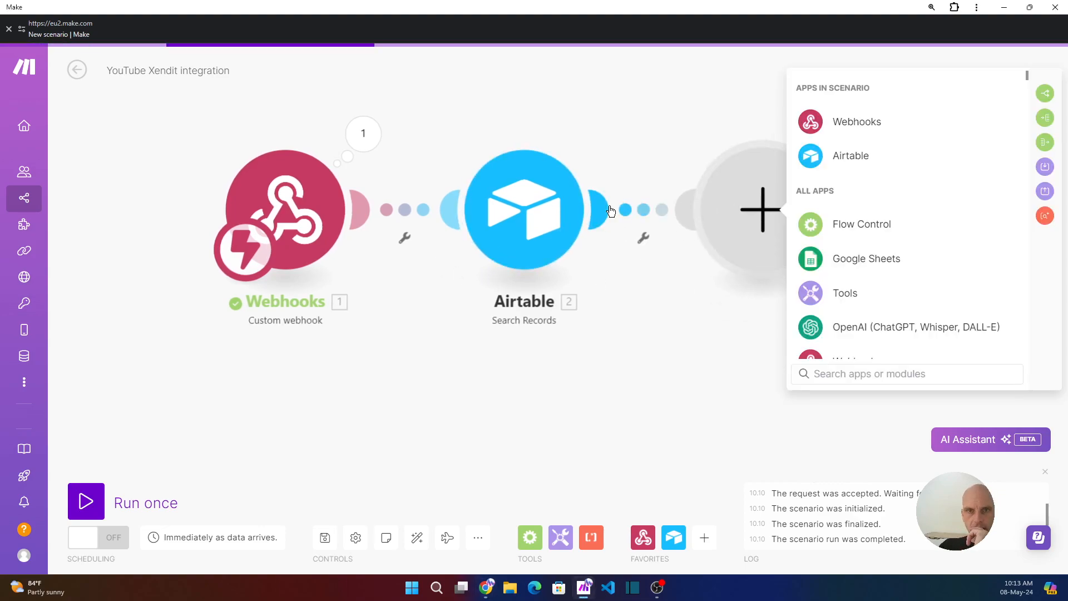
pyautogui.click(834, 161)
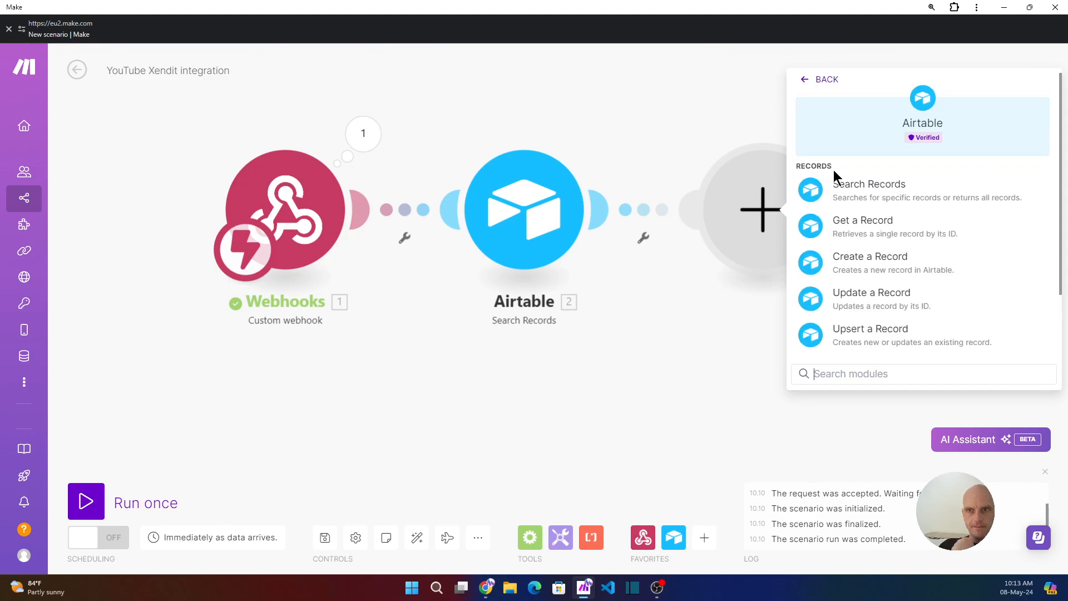
pyautogui.click(872, 230)
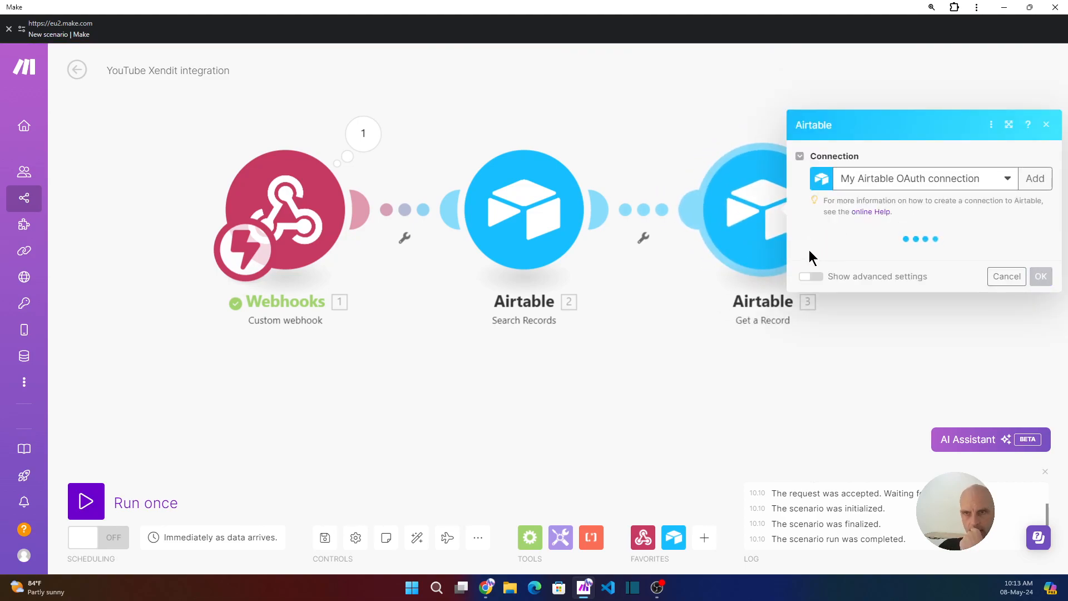
# - Use base Retreat Bookings and table Attendees, map Record ID to Search Records' ID, and save
pyautogui.click(881, 262)
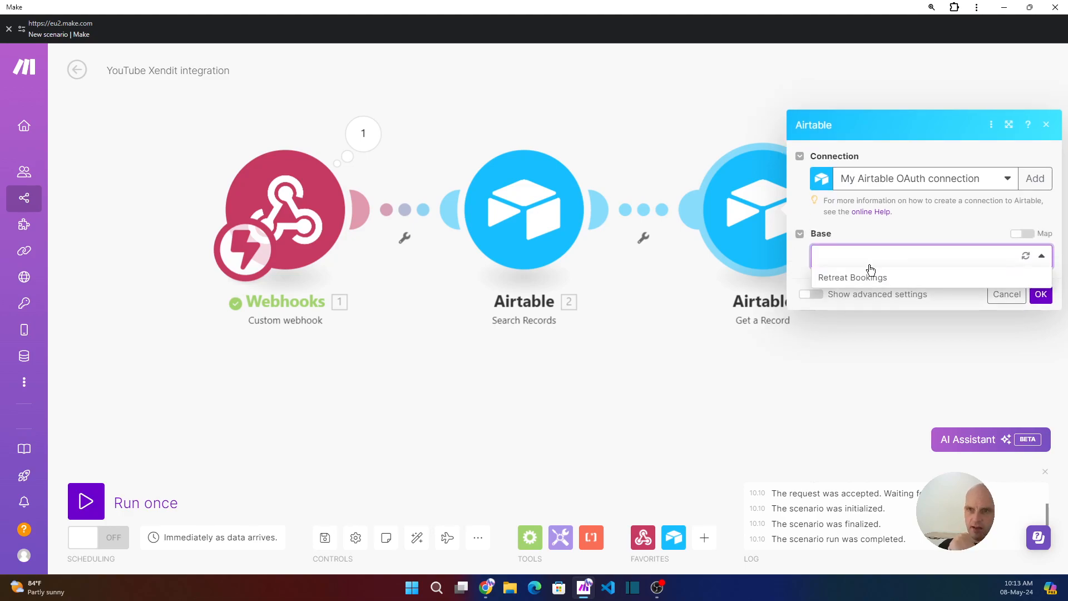
pyautogui.click(854, 282)
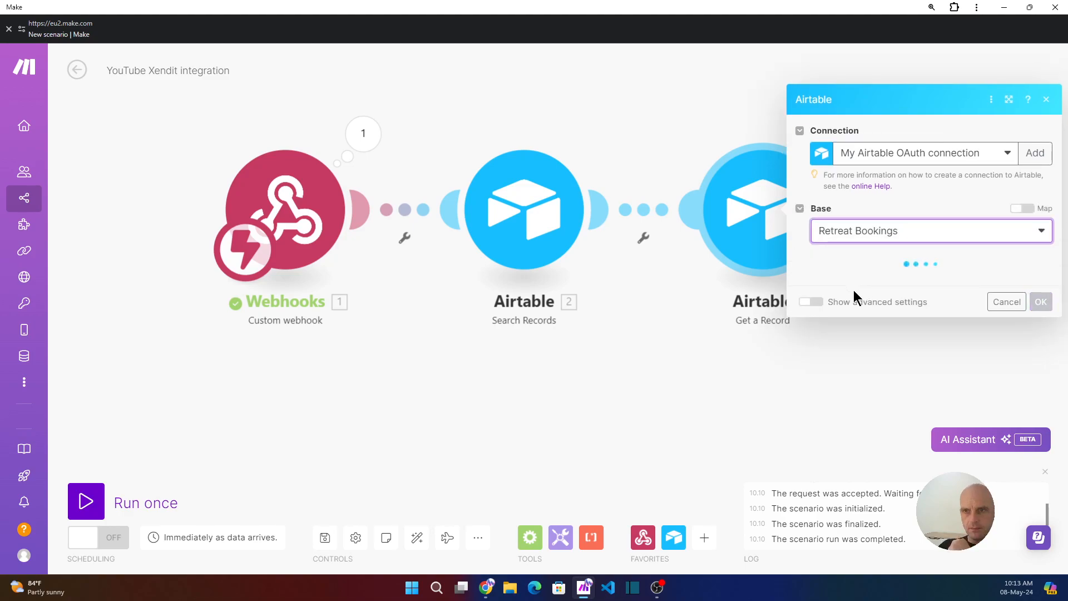
pyautogui.click(865, 284)
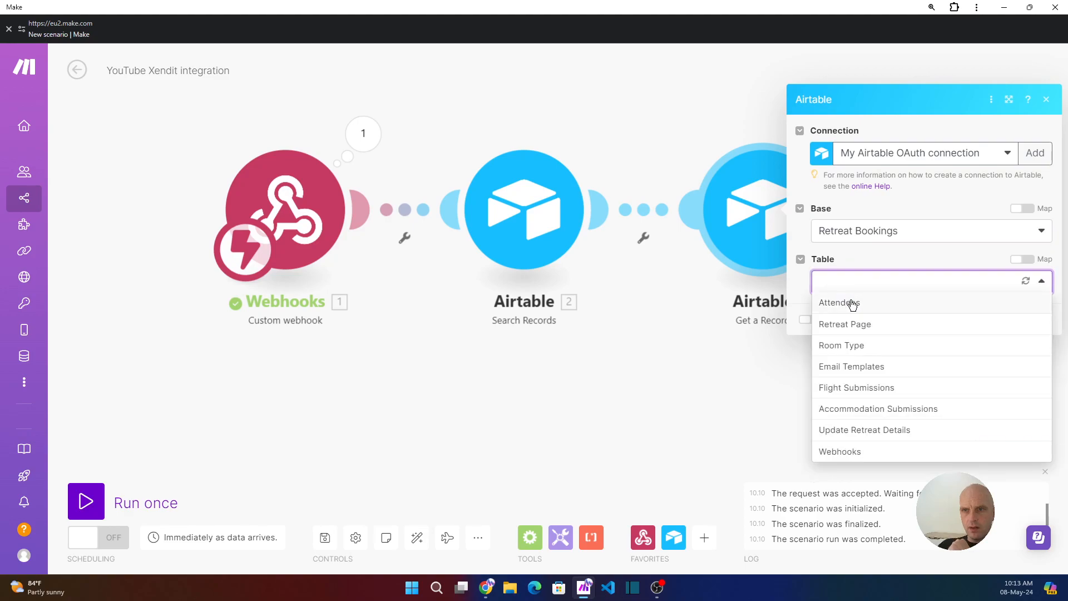
pyautogui.click(851, 303)
pyautogui.click(856, 309)
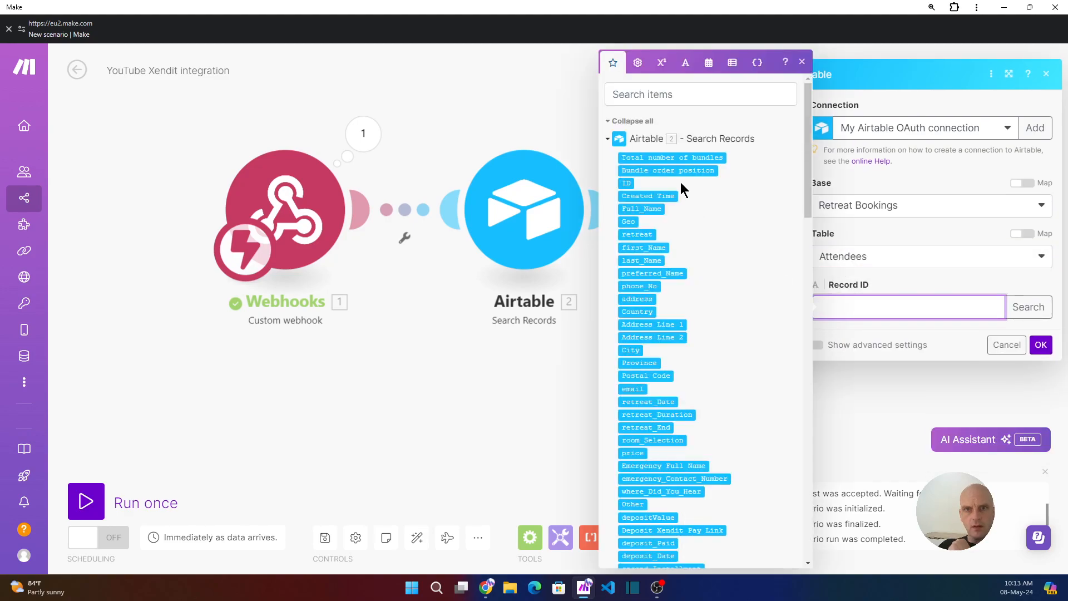
pyautogui.click(626, 183)
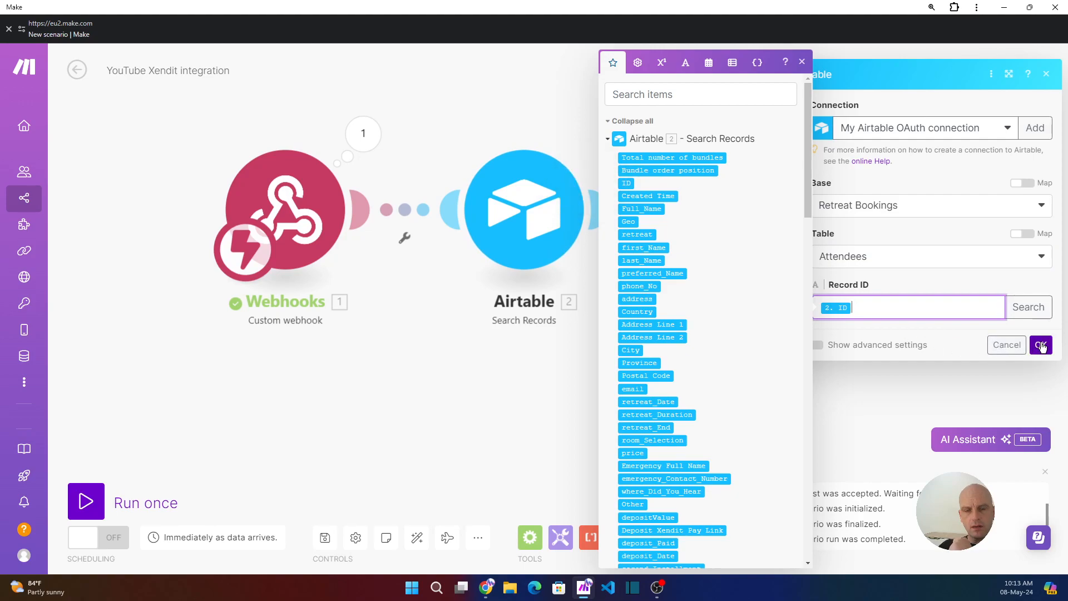
pyautogui.click(1041, 346)
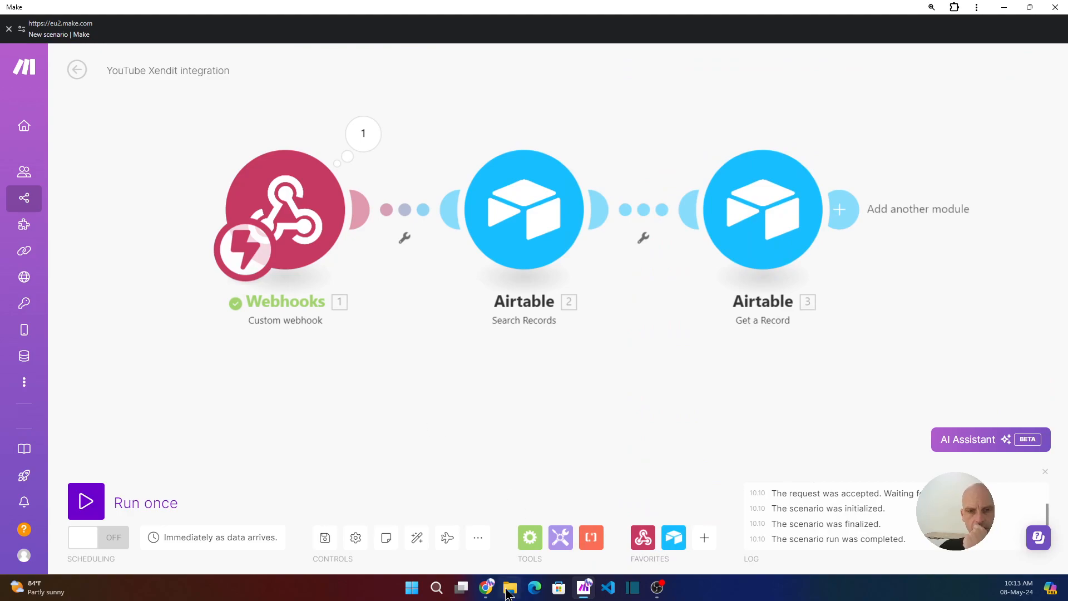
# - Copy the WackyJackysRetreatDeposit payment link URL from Xendit's Payment Links
pyautogui.moveTo(486, 587)
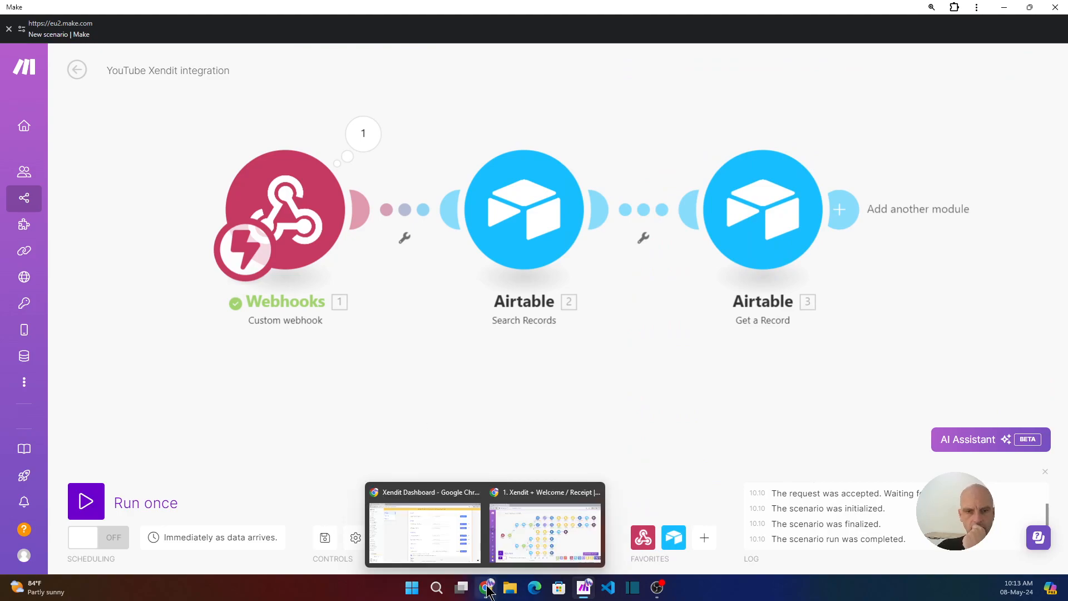
pyautogui.click(466, 543)
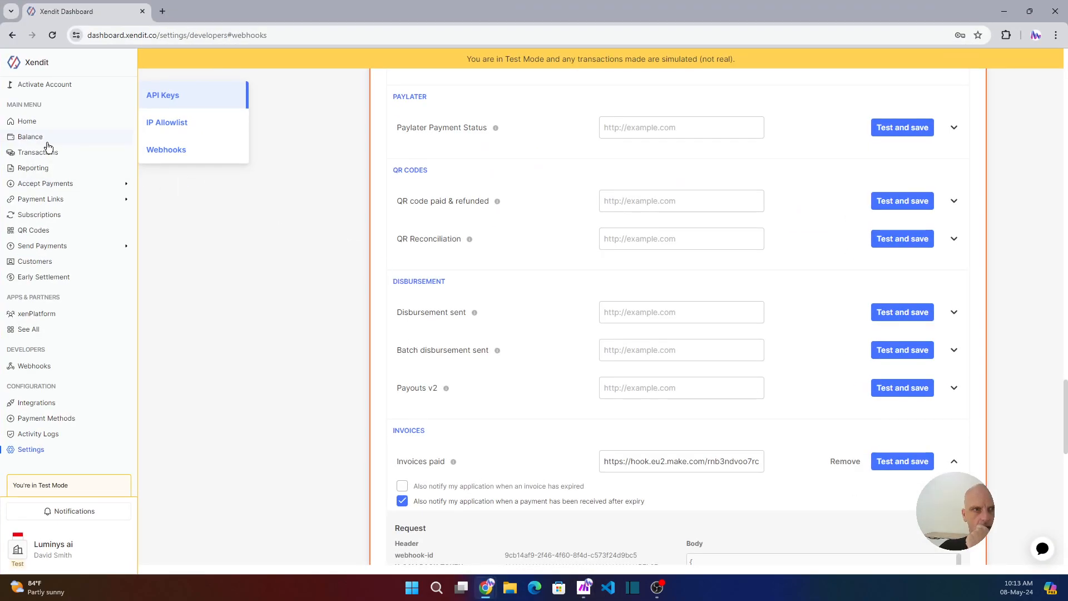
pyautogui.click(49, 200)
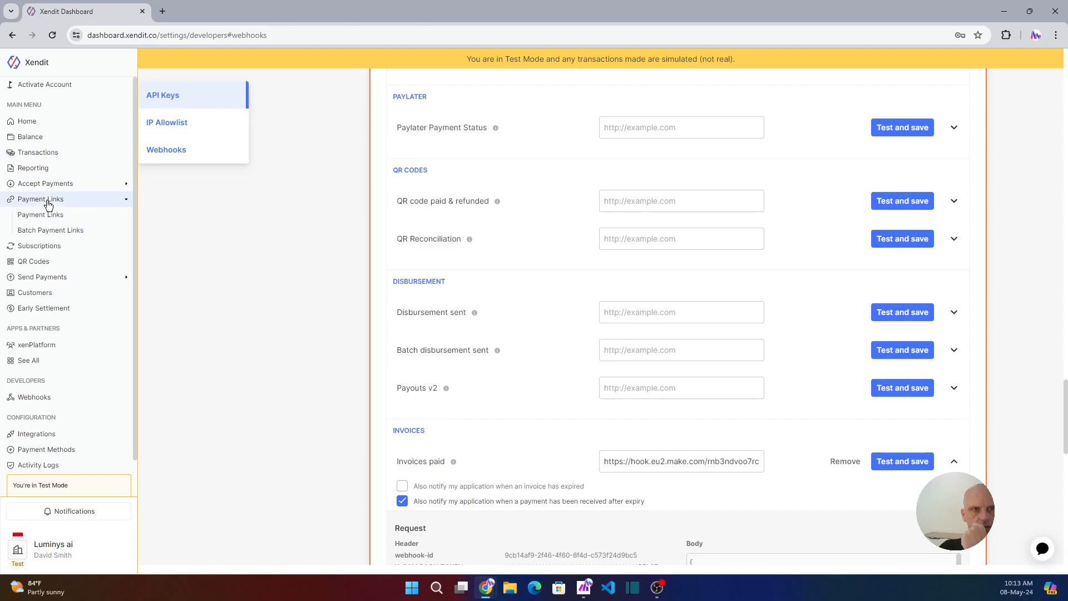
pyautogui.click(48, 217)
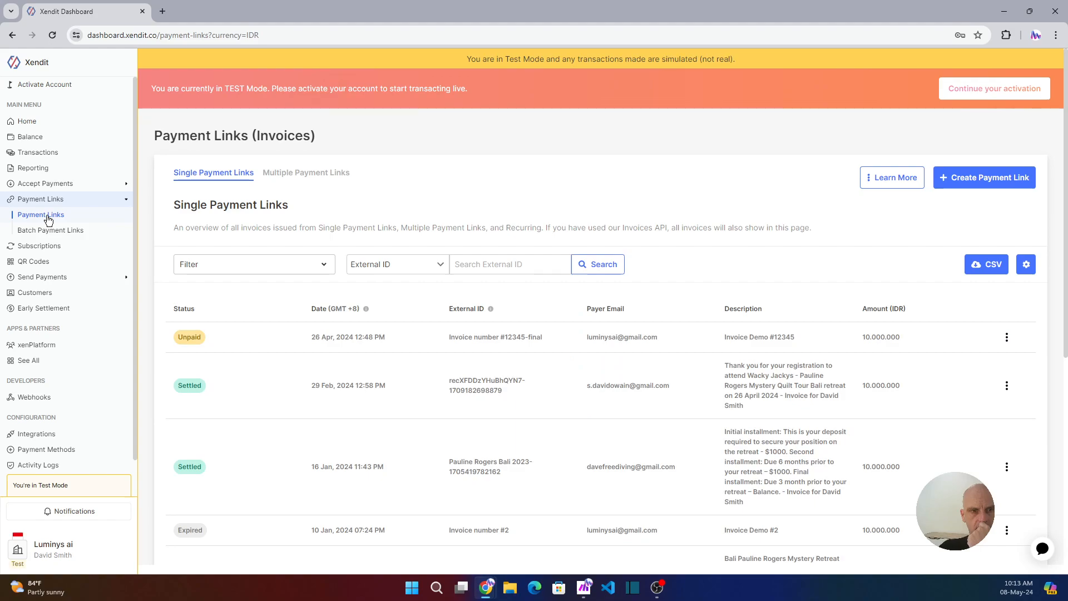
pyautogui.click(296, 175)
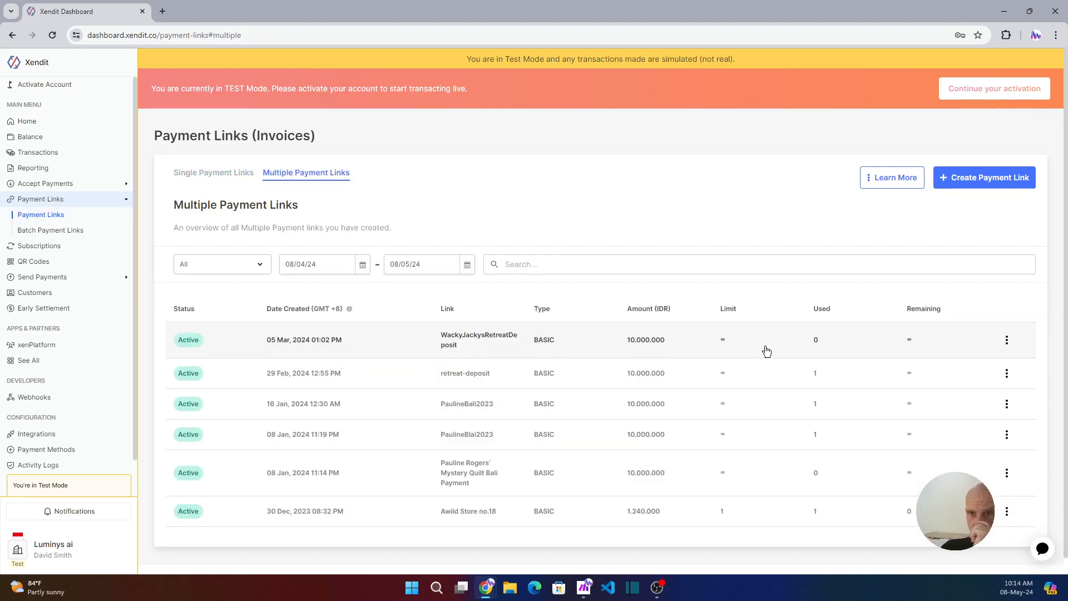
pyautogui.click(479, 340)
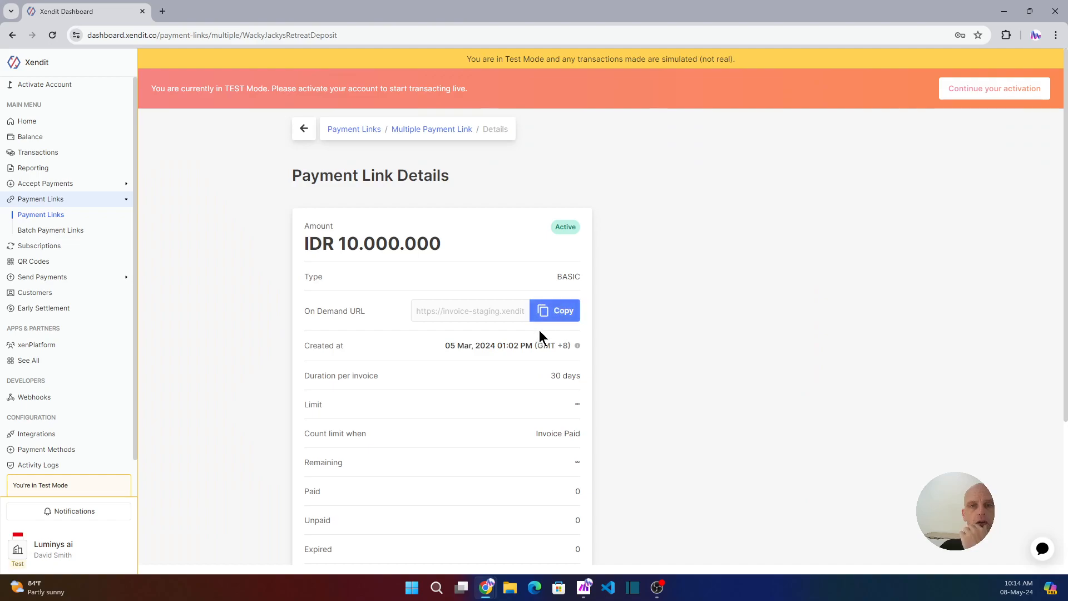
pyautogui.click(550, 311)
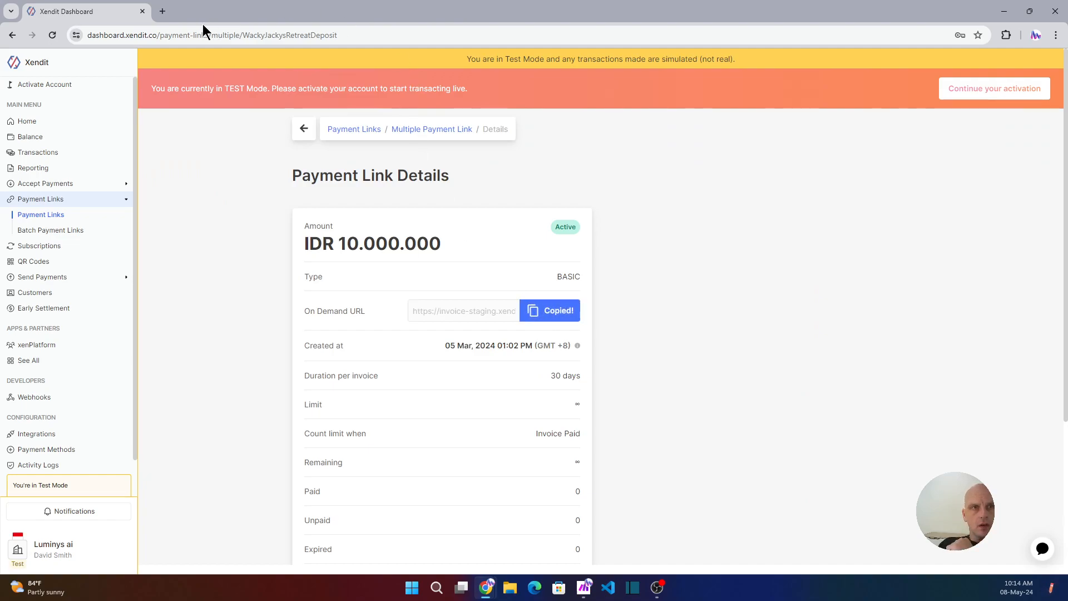
# - Open the copied payment link in a new browser tab, then return to Make
pyautogui.click(162, 11)
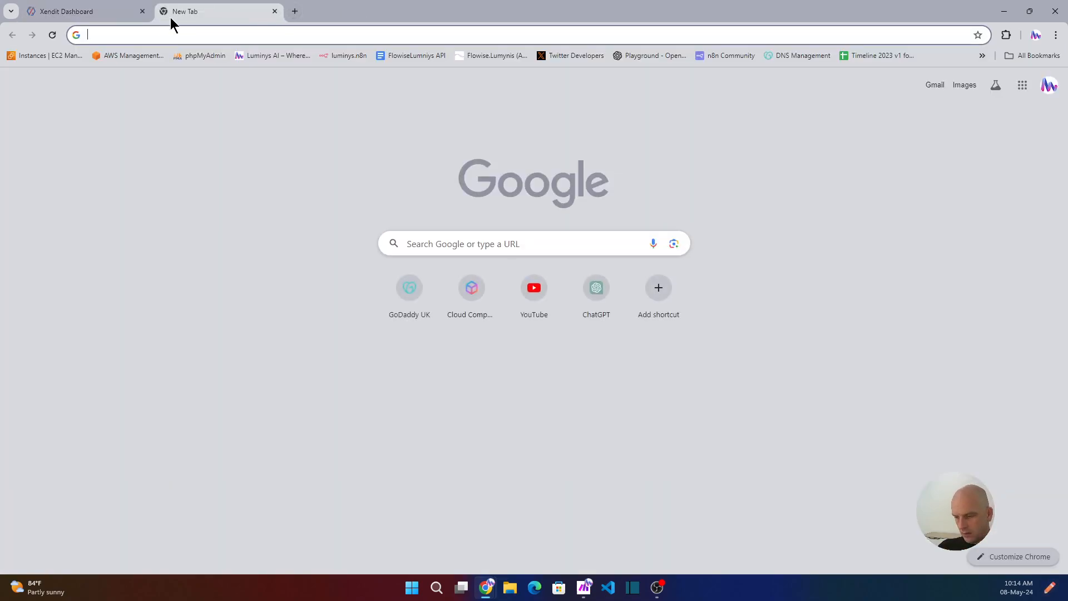
pyautogui.hotkey('ctrl', 'v')
pyautogui.press('Return')
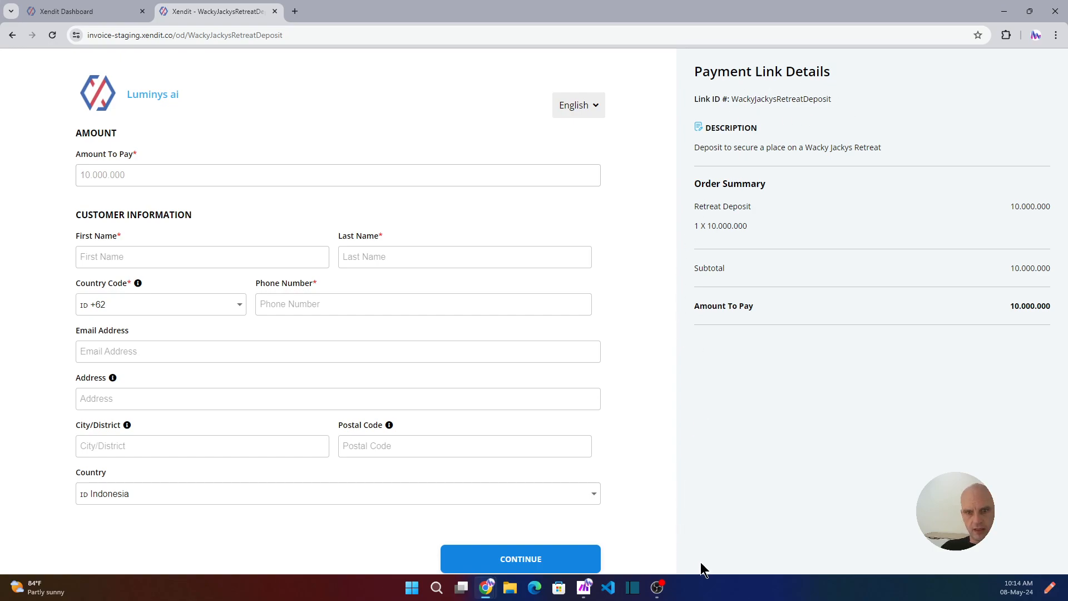
pyautogui.click(584, 588)
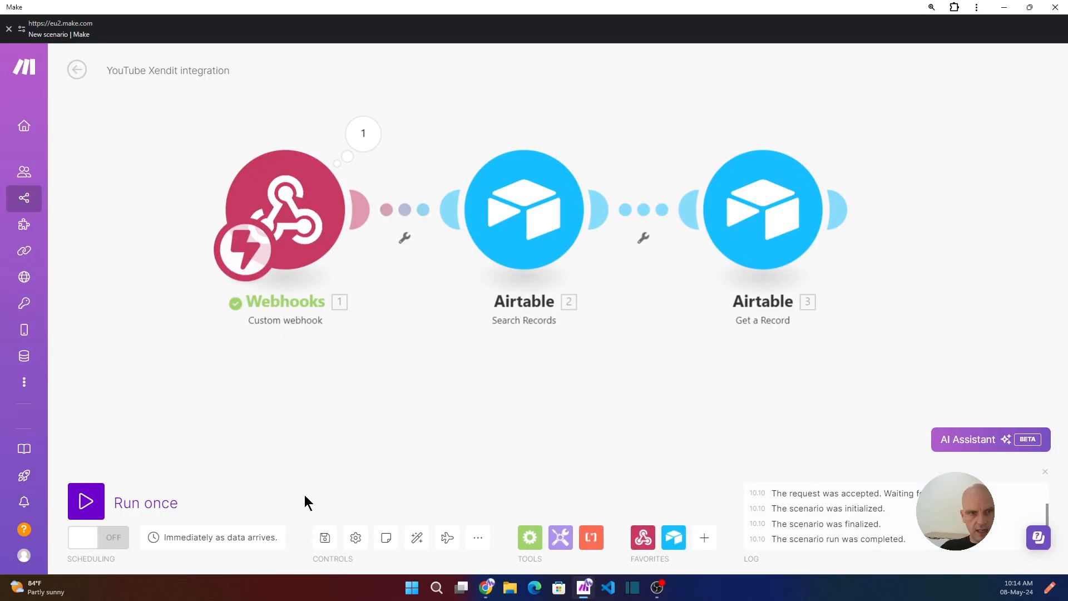
# - Run the scenario once to await the webhook, with the Xendit payment page in front
pyautogui.click(89, 501)
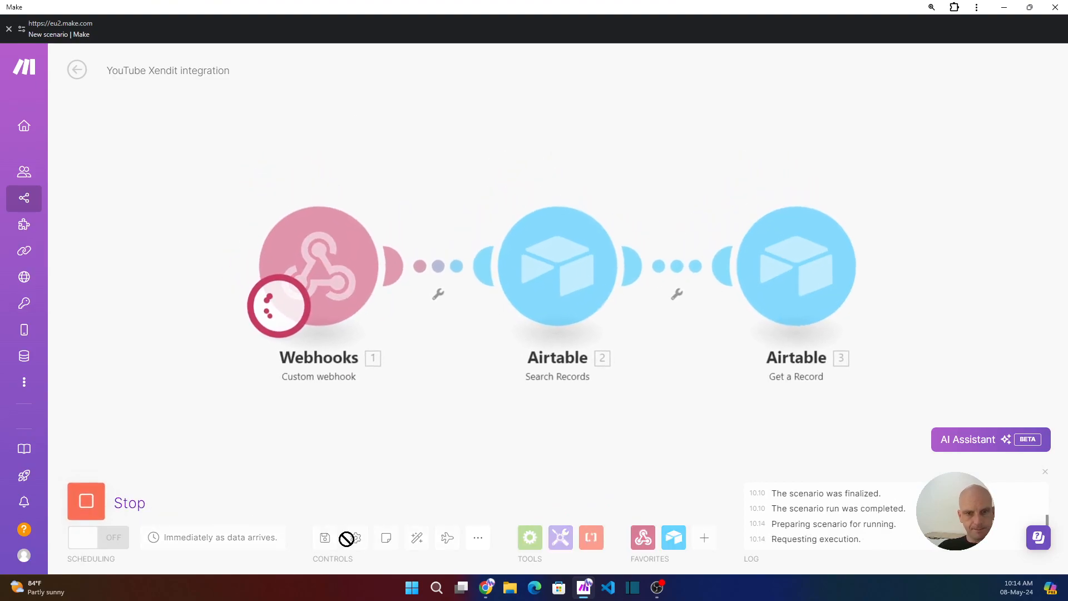
pyautogui.moveTo(487, 596)
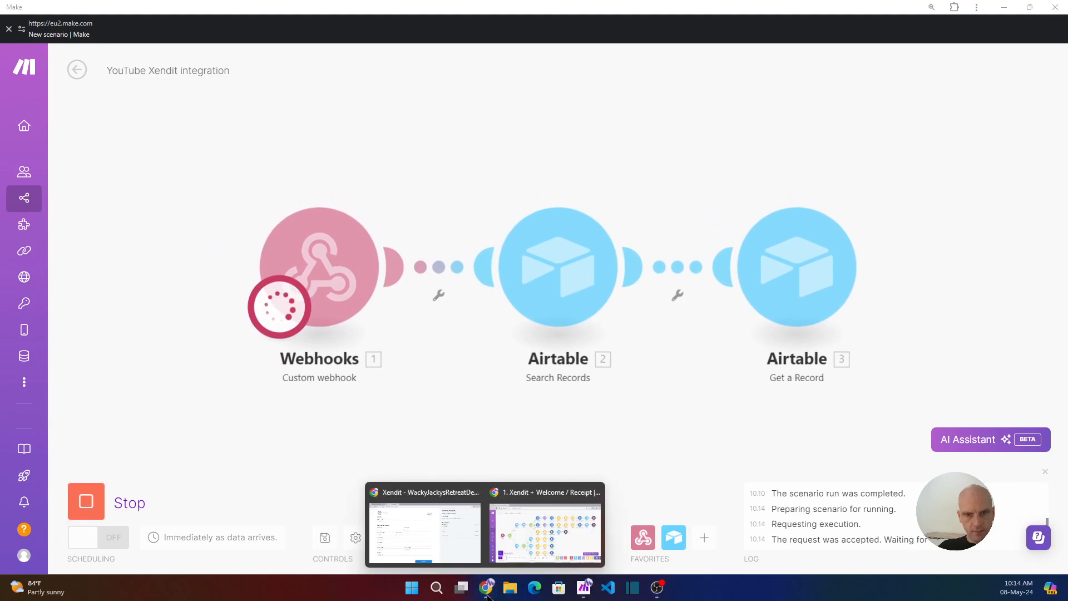
pyautogui.click(430, 527)
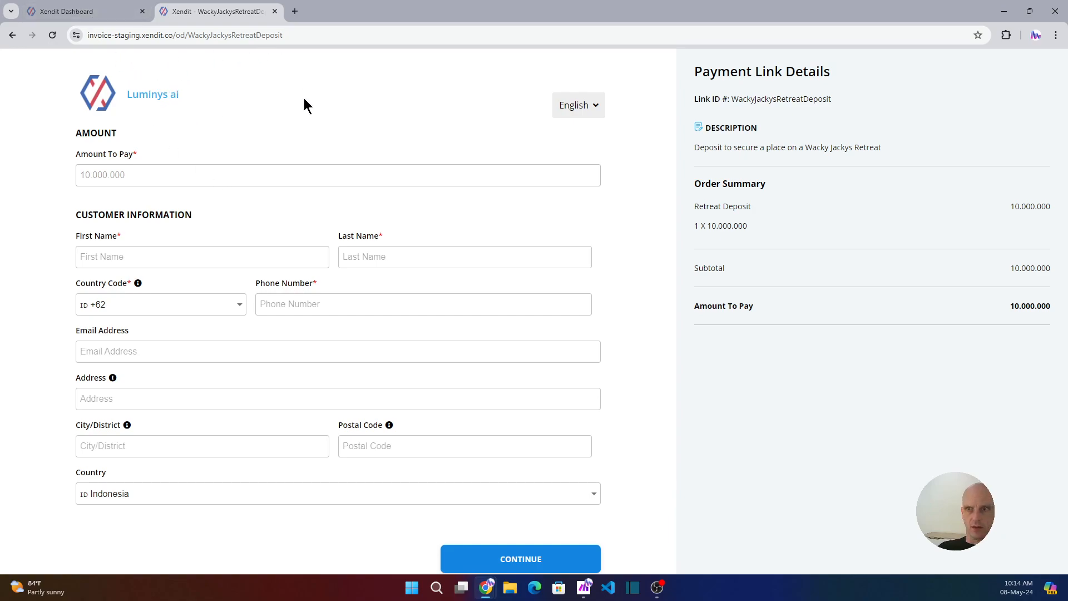
pyautogui.click(583, 588)
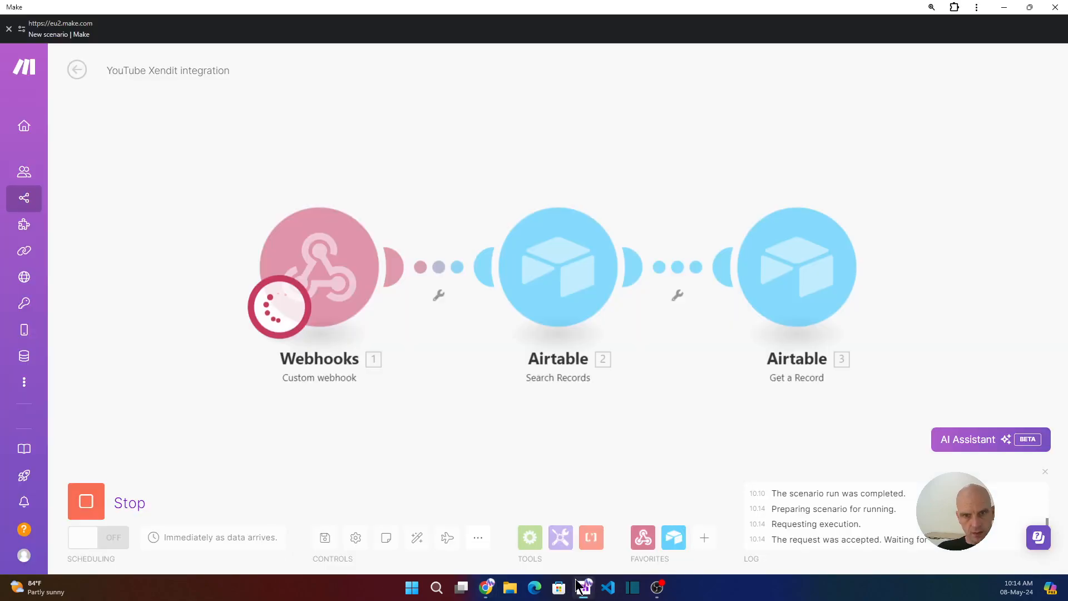
pyautogui.moveTo(486, 588)
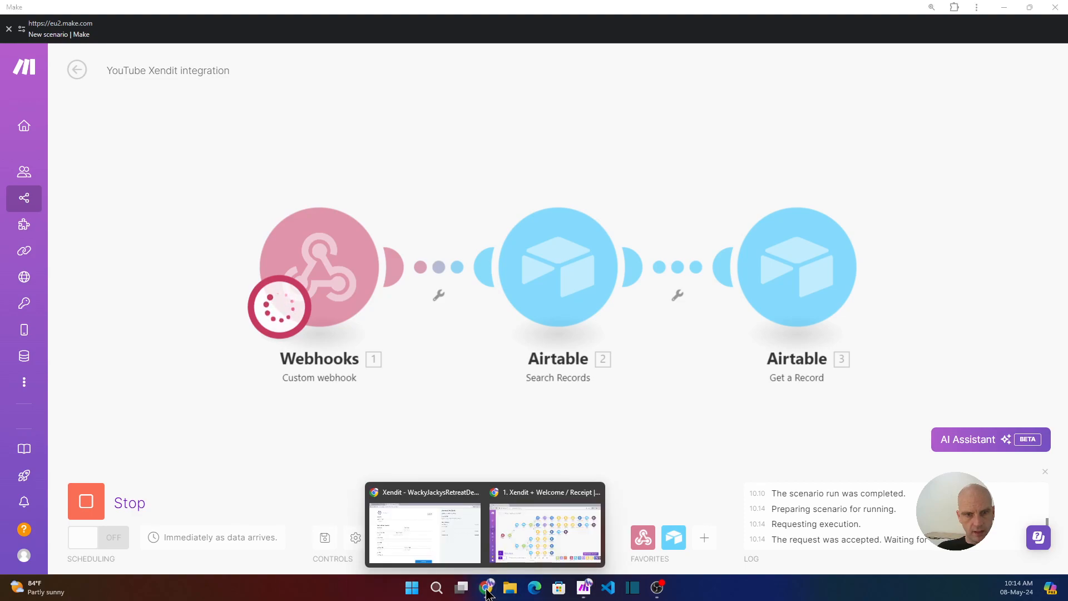
pyautogui.click(441, 535)
# - Autofill the customer details and continue to the invoice checkout
pyautogui.click(130, 257)
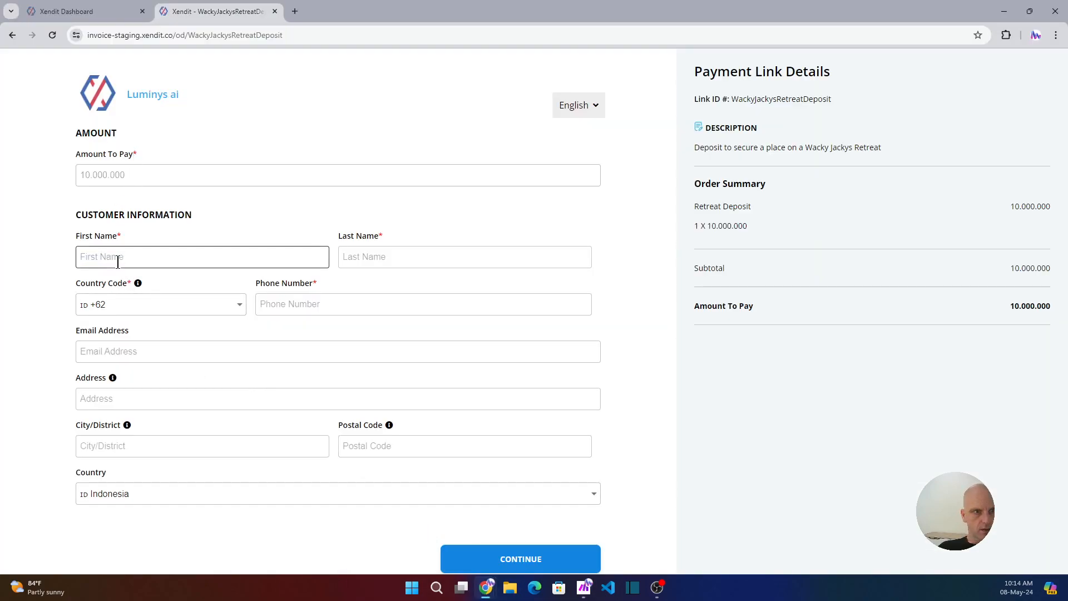
pyautogui.click(200, 295)
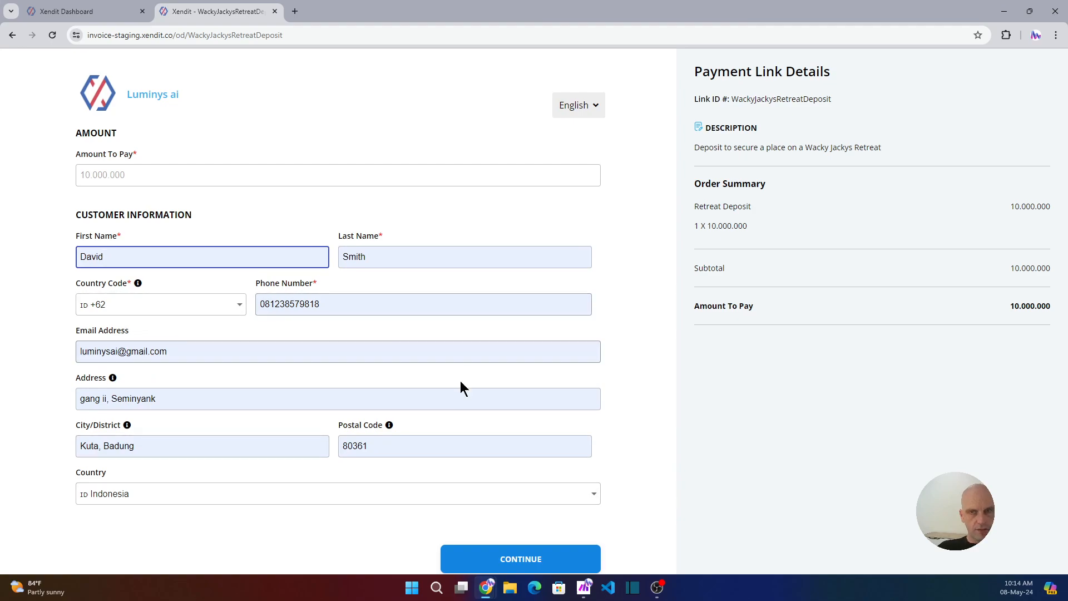
pyautogui.click(539, 561)
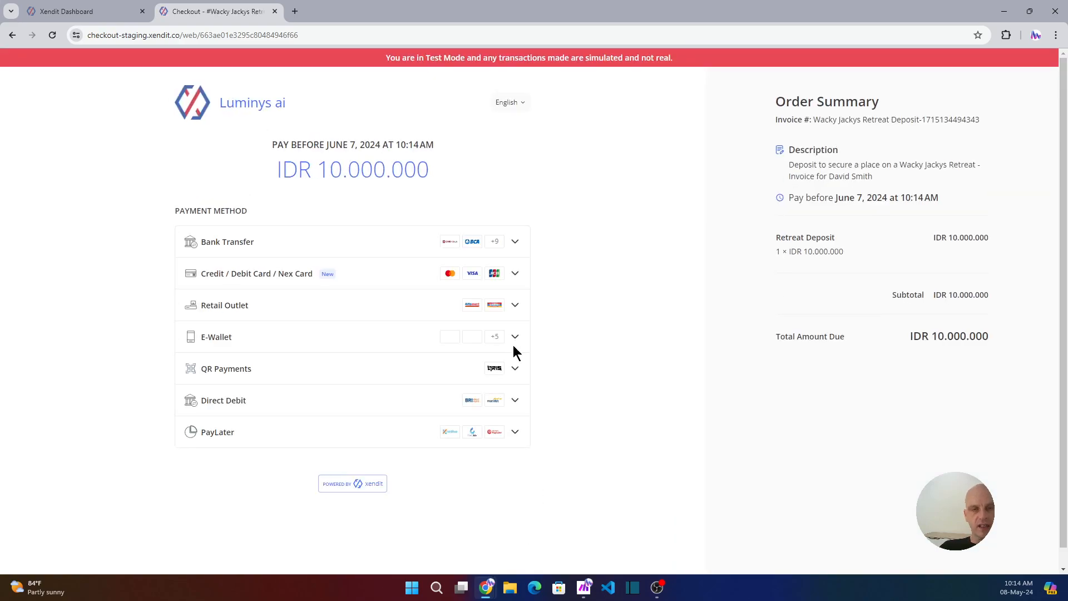
# - Simulate a credit card payment, submit the test authentication code, and minimize the browser
pyautogui.click(513, 275)
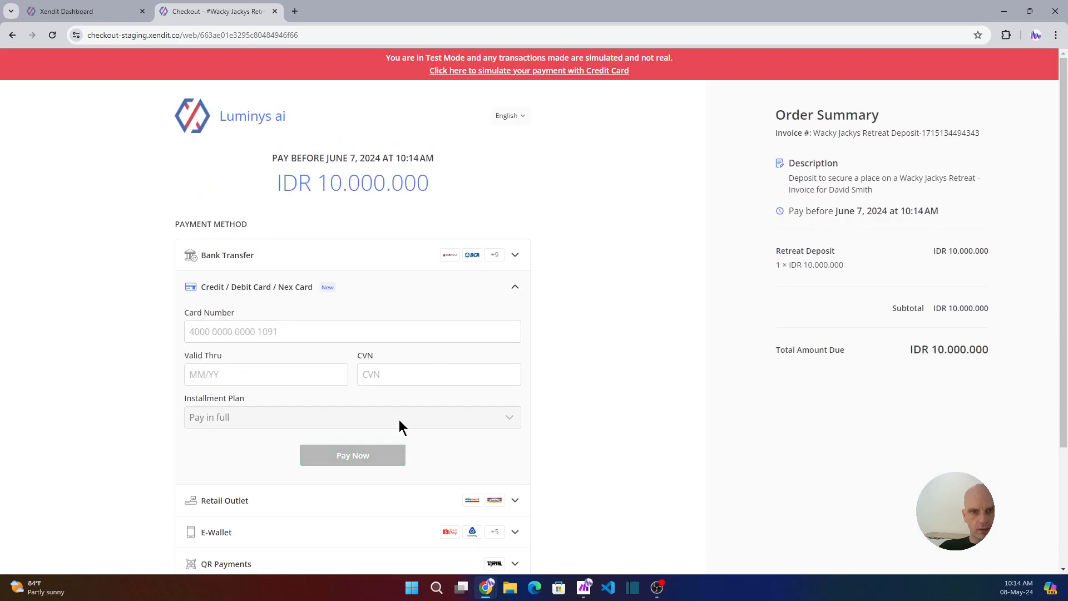
pyautogui.click(567, 71)
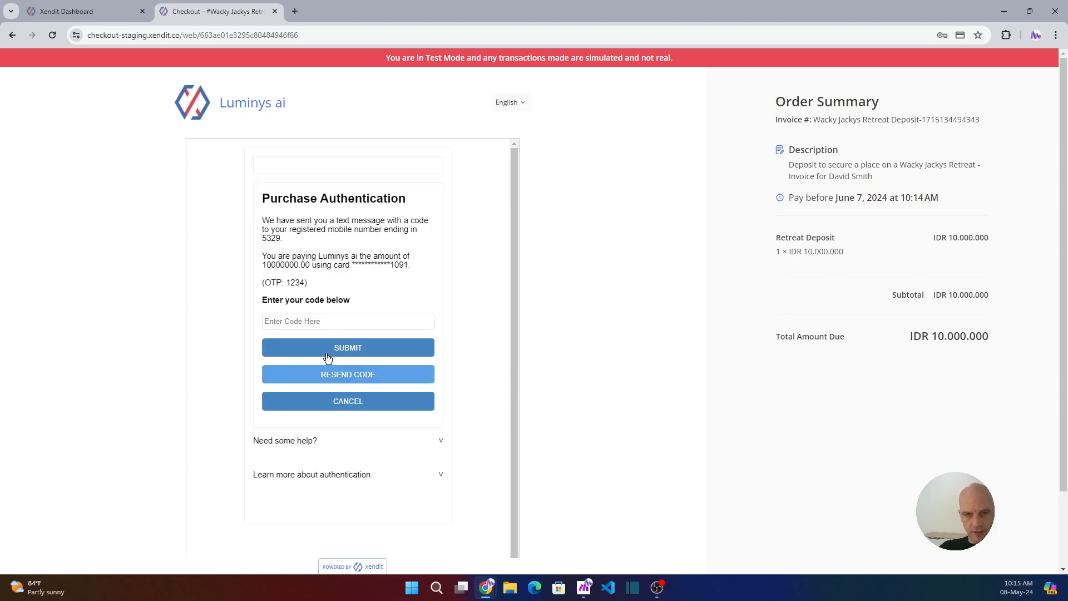
pyautogui.click(293, 321)
pyautogui.write('1234')
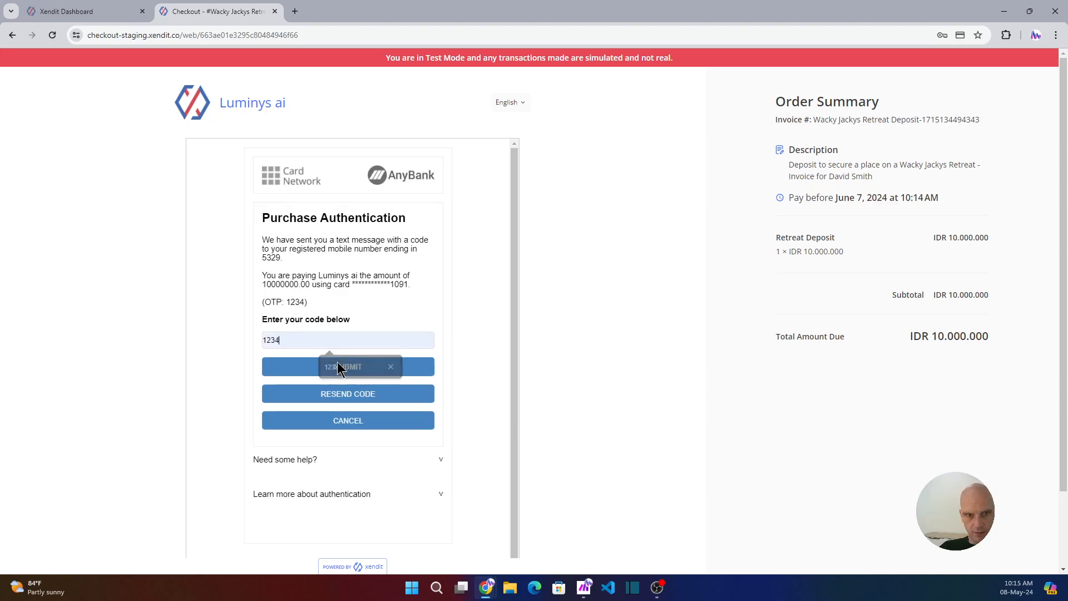
pyautogui.click(354, 372)
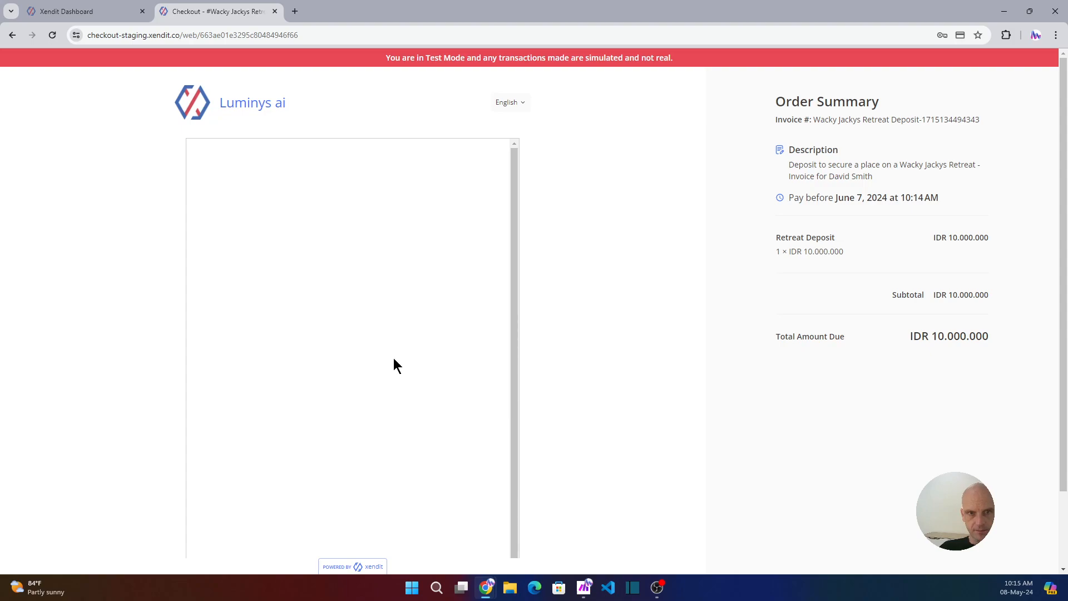
pyautogui.click(1004, 10)
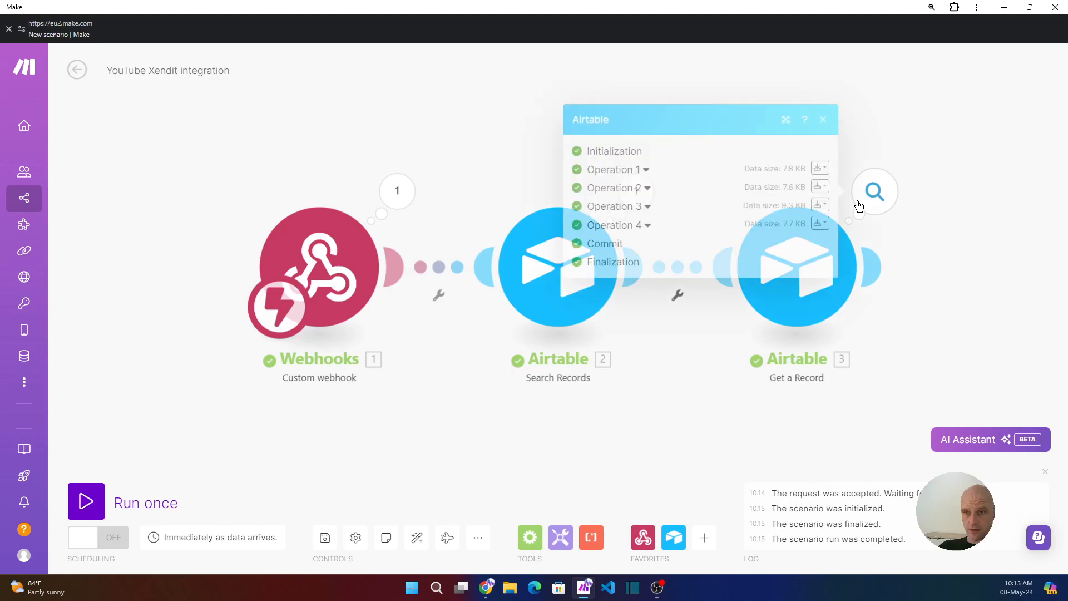
# - Inspect Get a Record's Operation 1 output and its email value, then close the panel
pyautogui.click(644, 170)
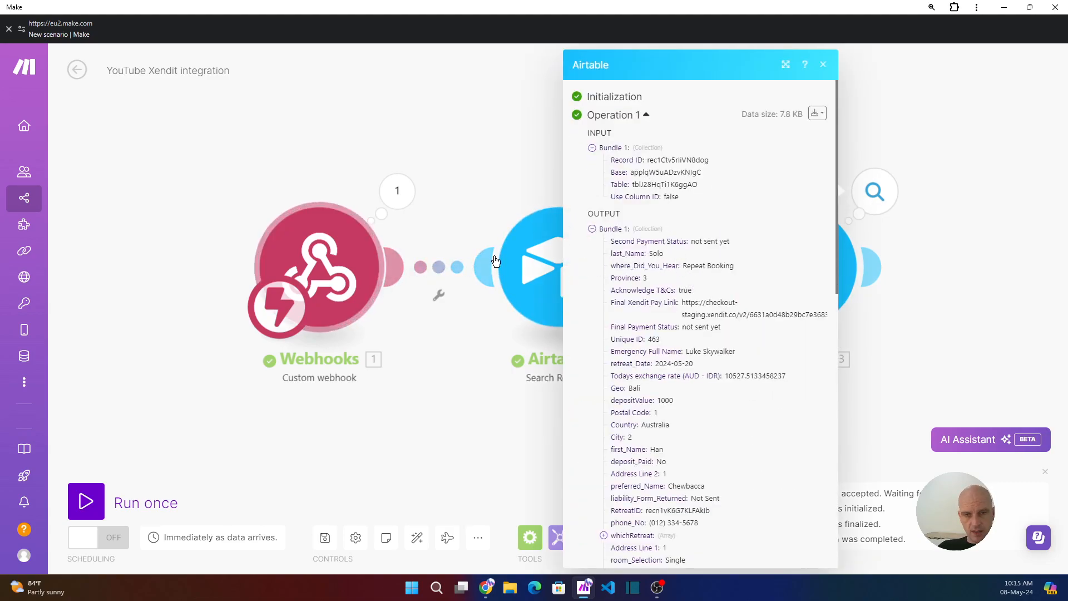
pyautogui.scroll(-6, 680, 324)
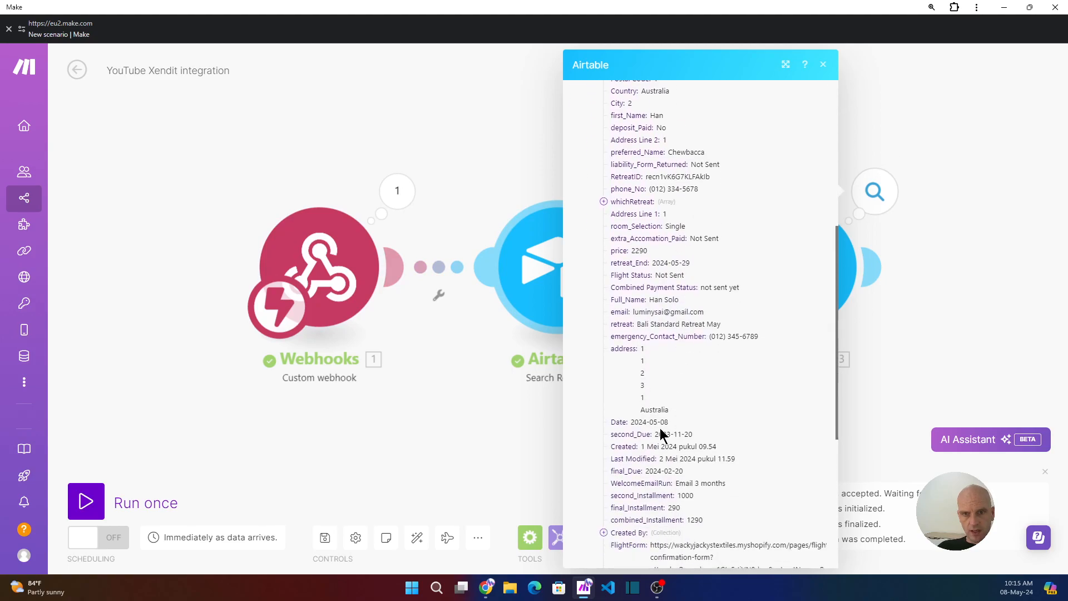
pyautogui.scroll(2, 626, 214)
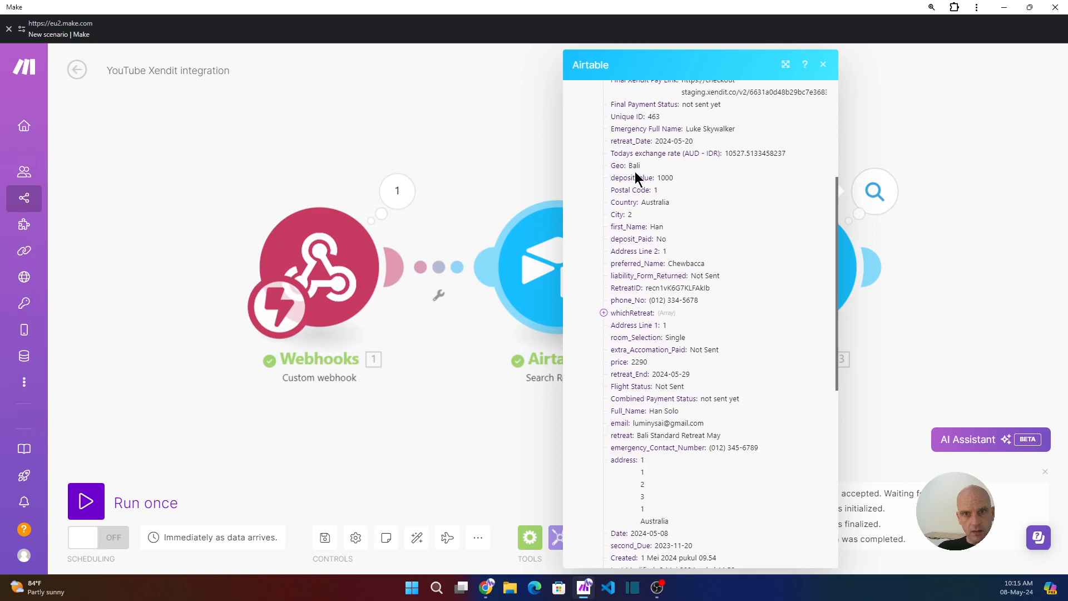
pyautogui.scroll(2, 632, 145)
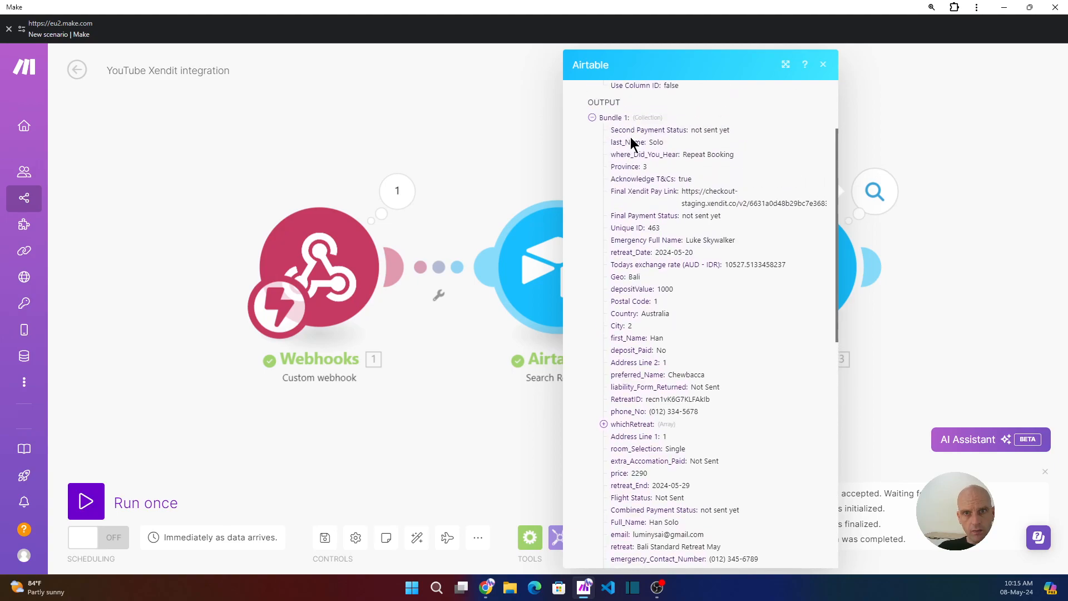
pyautogui.scroll(-2, 631, 156)
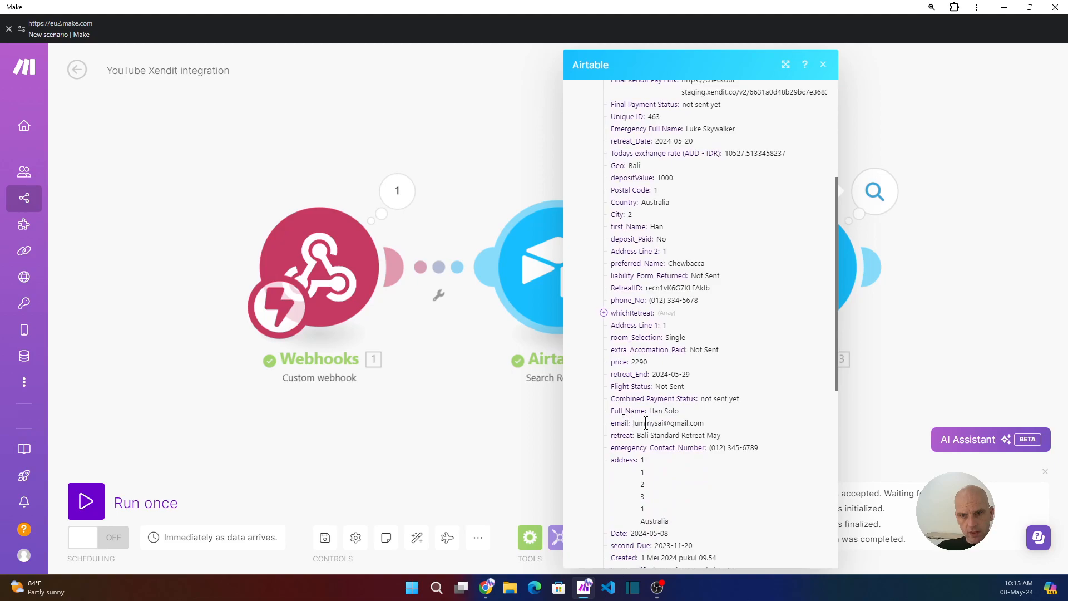
pyautogui.moveTo(694, 421); pyautogui.dragTo(637, 422)
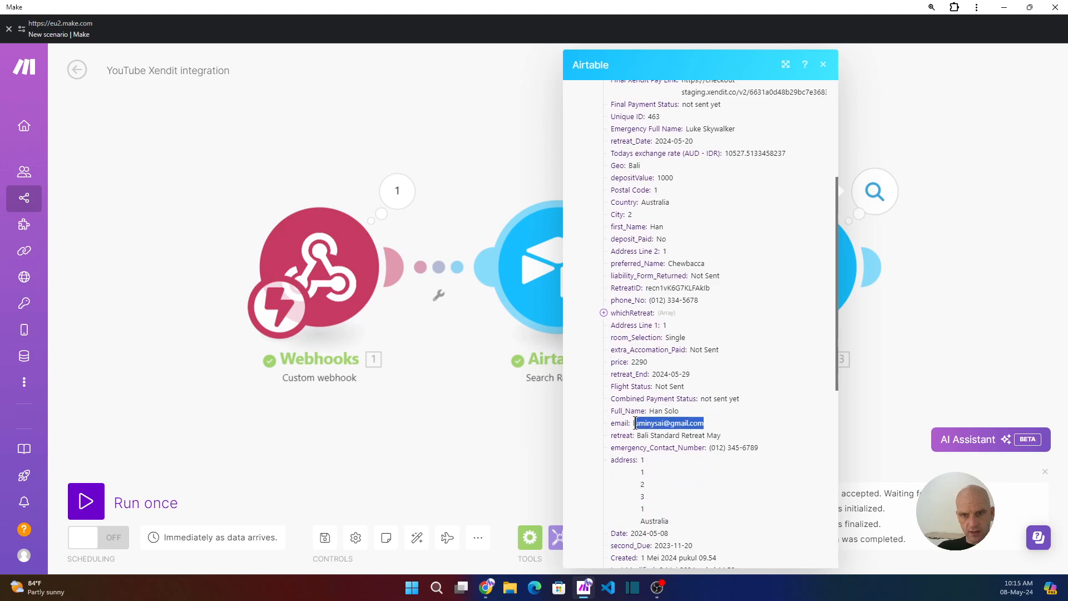
pyautogui.click(523, 422)
# - Reopen Get a Record's run results and expand Operation 2
pyautogui.click(797, 272)
pyautogui.click(874, 190)
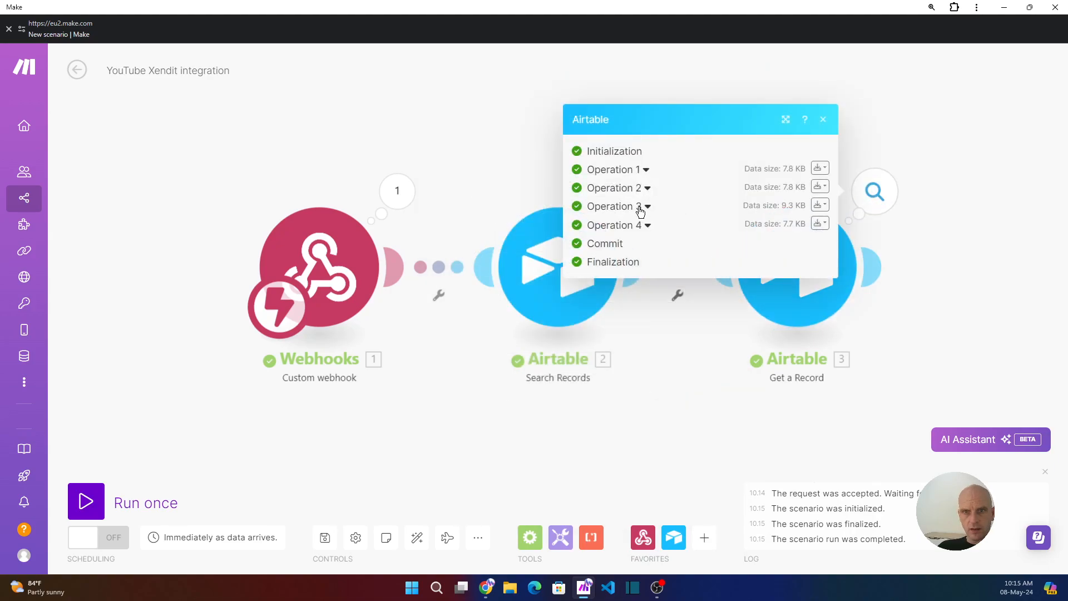
pyautogui.click(644, 187)
# - Review Operation 2's output bundle, including its email value
pyautogui.scroll(-3, 627, 429)
pyautogui.scroll(5, 627, 432)
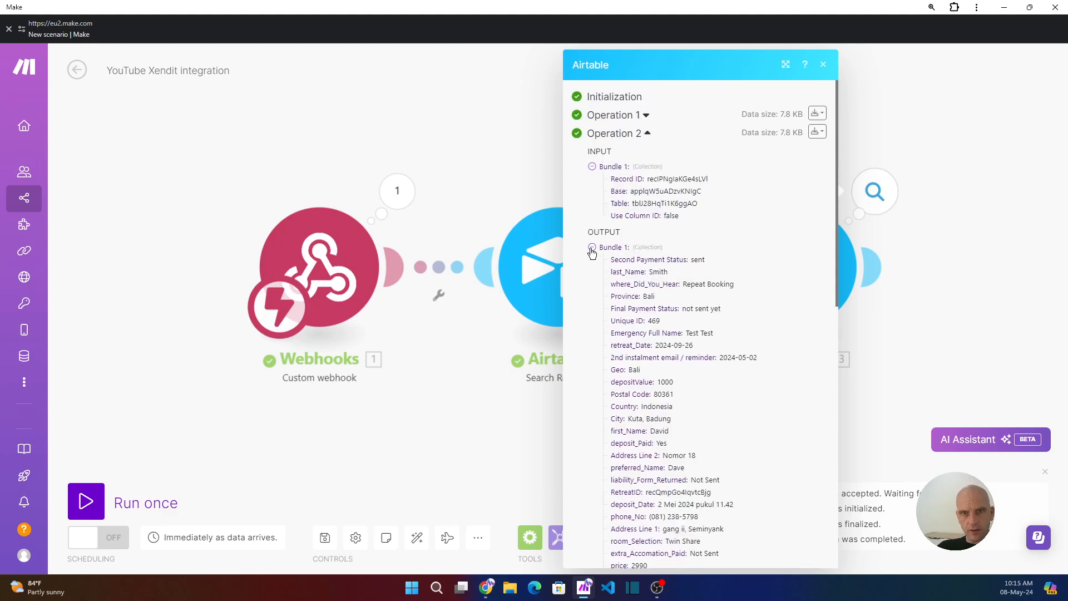
pyautogui.click(592, 247)
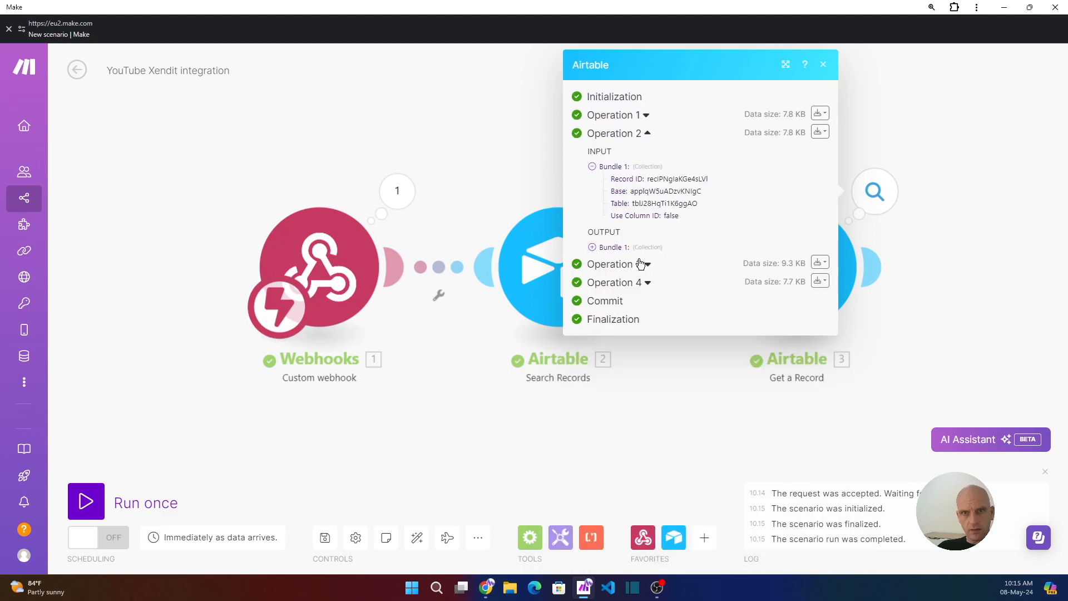
pyautogui.click(592, 247)
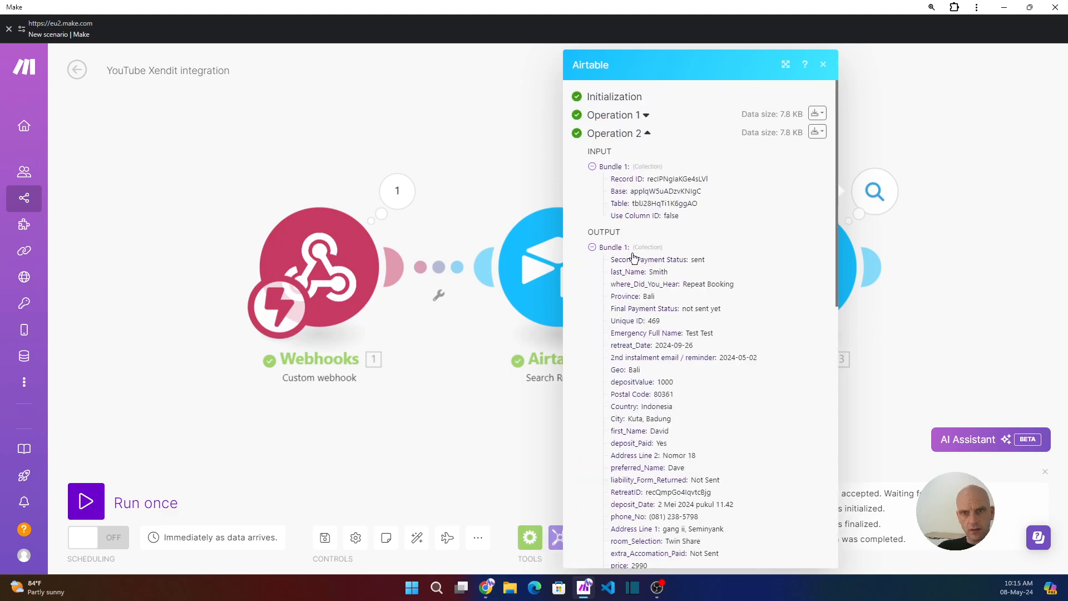
pyautogui.scroll(-3, 634, 312)
pyautogui.scroll(-3, 656, 400)
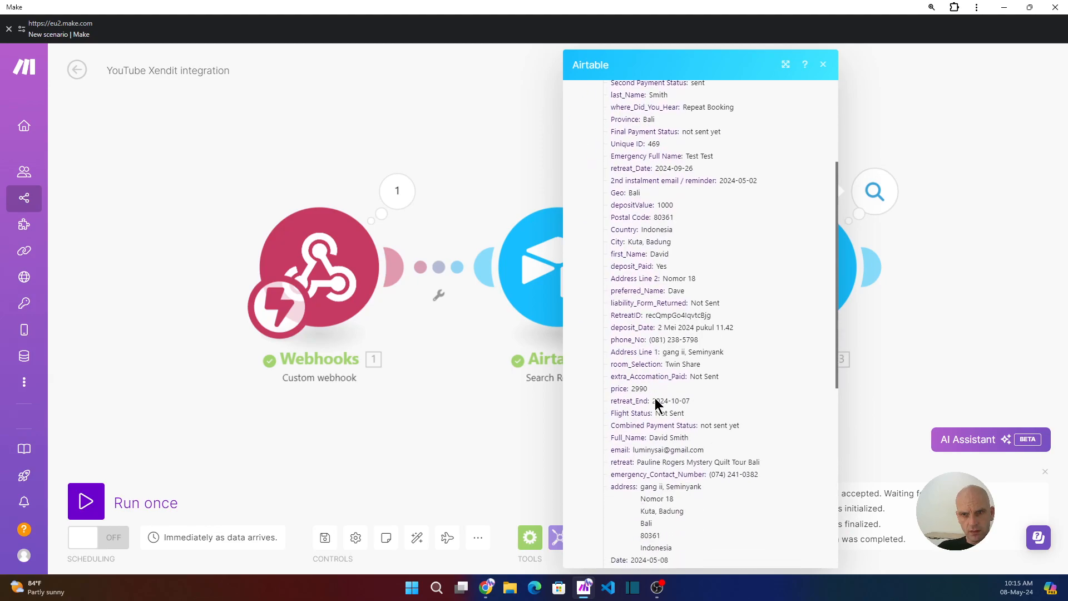
pyautogui.moveTo(632, 406); pyautogui.dragTo(701, 403)
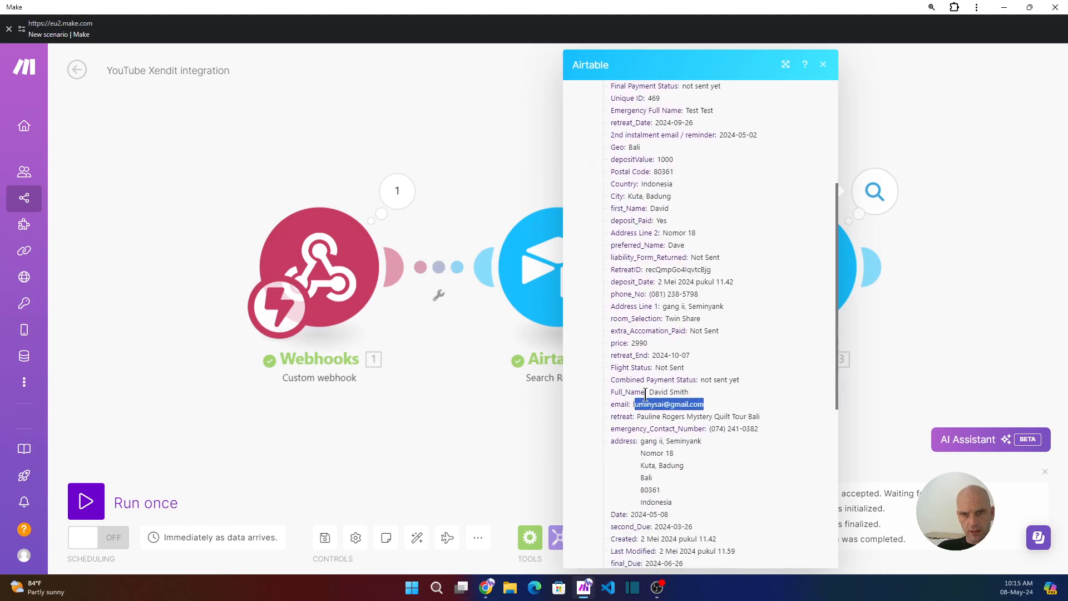
# - Check Operation 3's record output and email, then close the Get a Record results
pyautogui.scroll(-9, 645, 411)
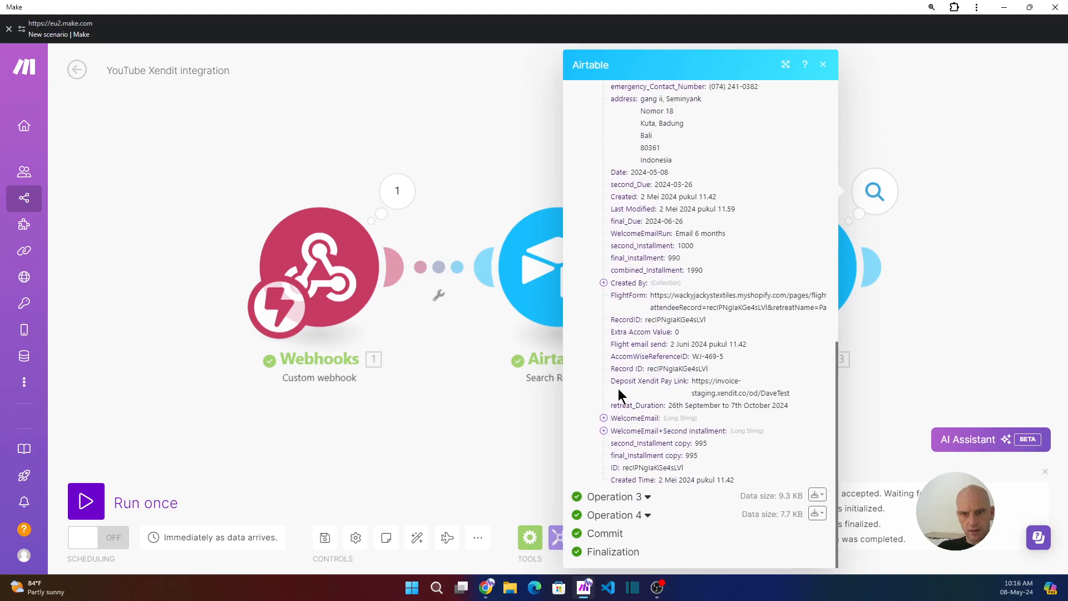
pyautogui.click(575, 503)
pyautogui.scroll(-6, 645, 427)
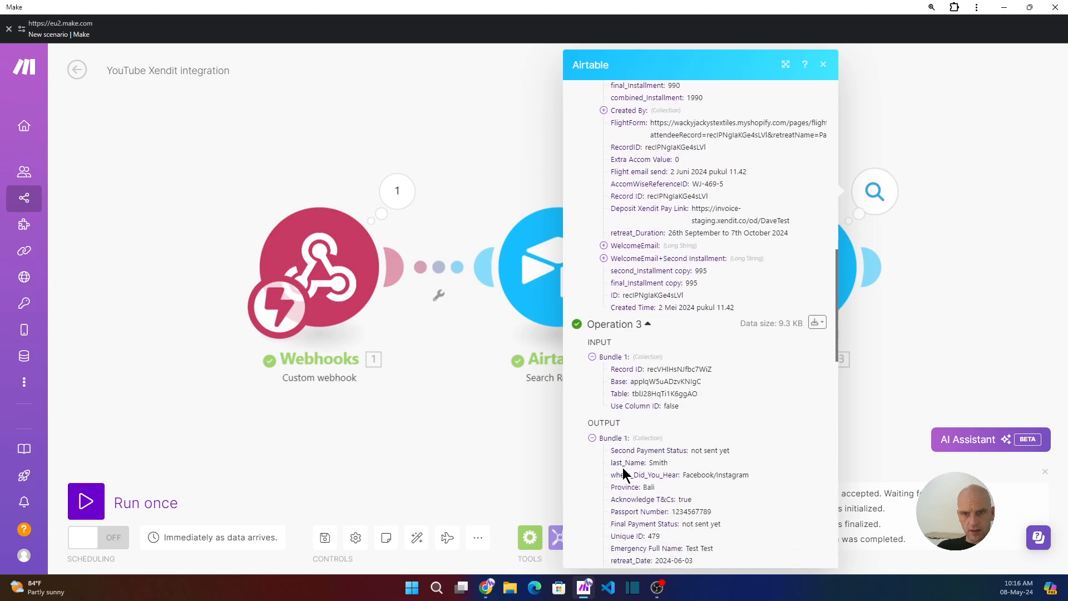
pyautogui.scroll(-9, 668, 372)
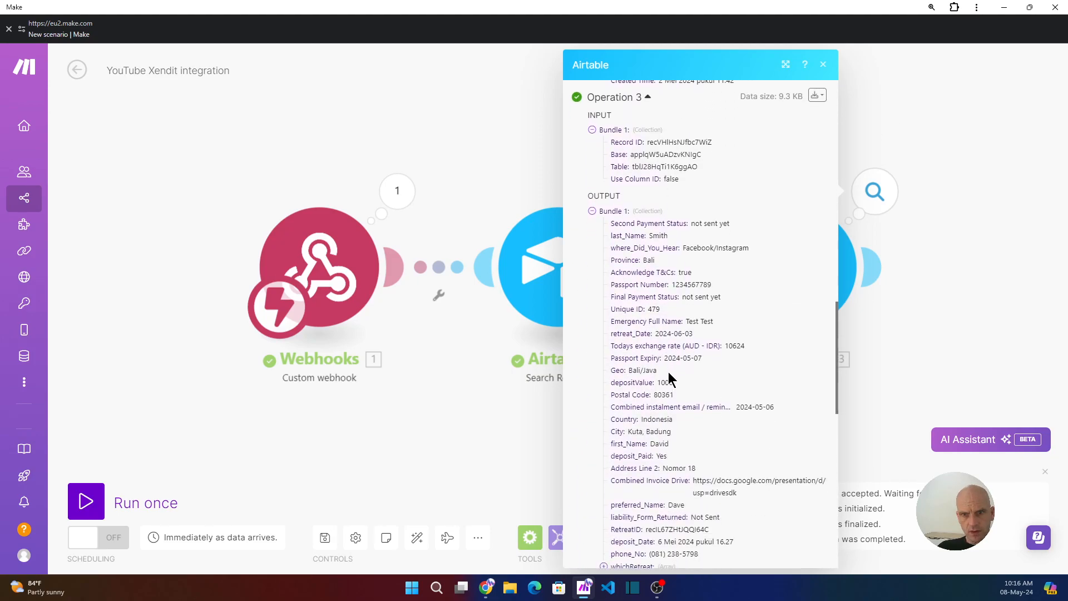
pyautogui.scroll(-3, 668, 378)
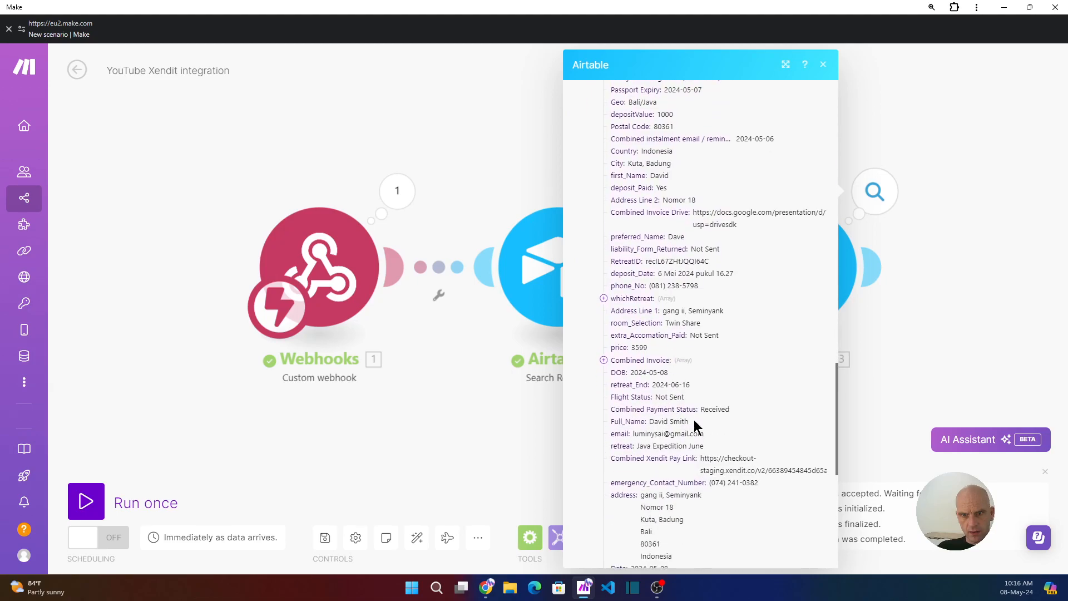
pyautogui.moveTo(634, 434); pyautogui.dragTo(699, 419)
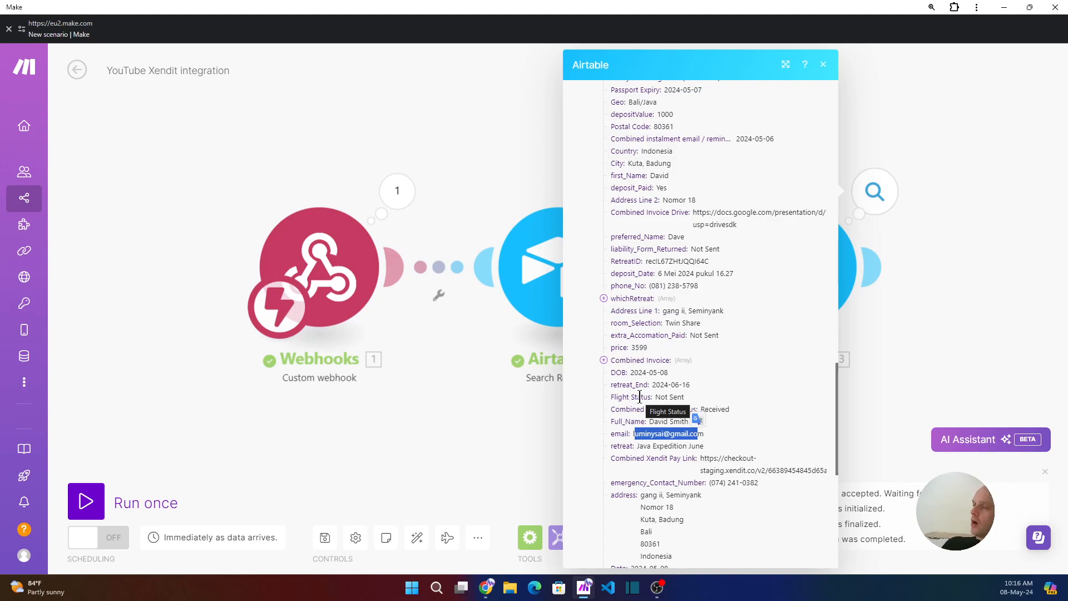
pyautogui.click(824, 65)
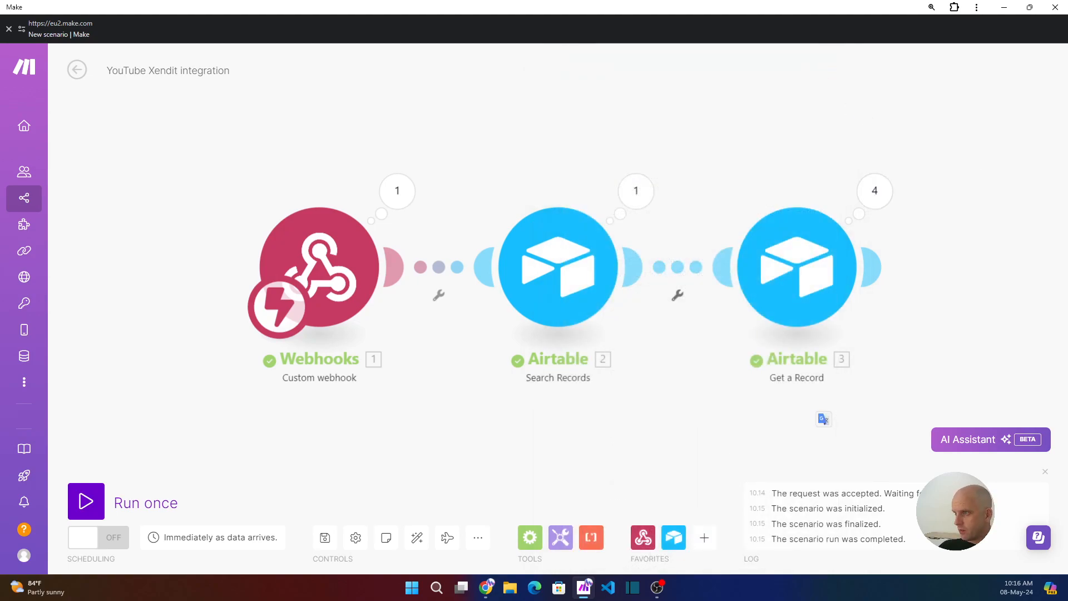
# - Reopen the Airtable Search Records module's settings
pyautogui.hotkey('alt', 'Tab')
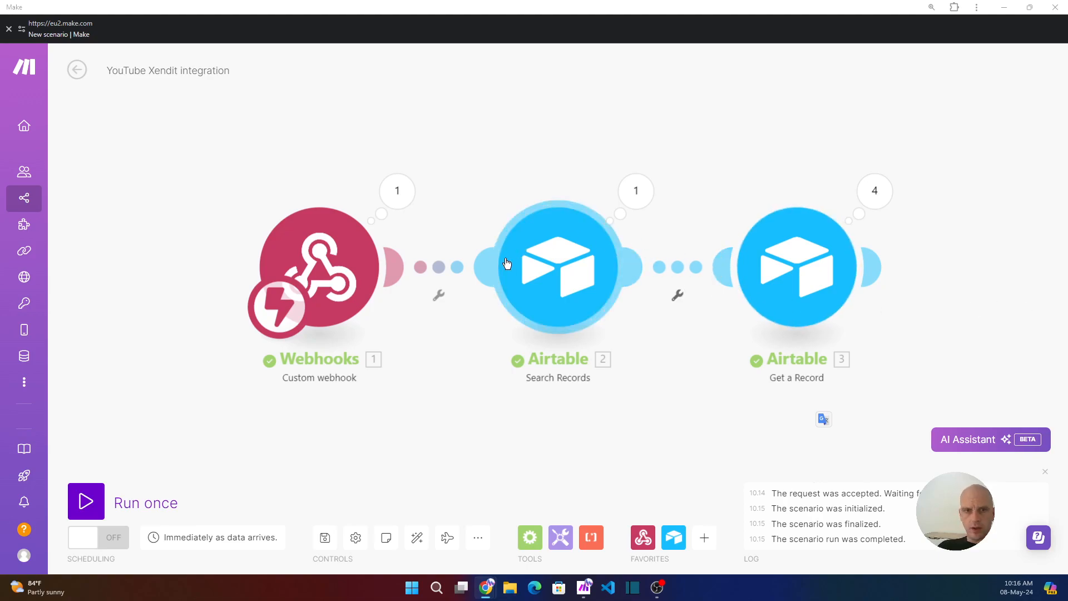
pyautogui.click(561, 282)
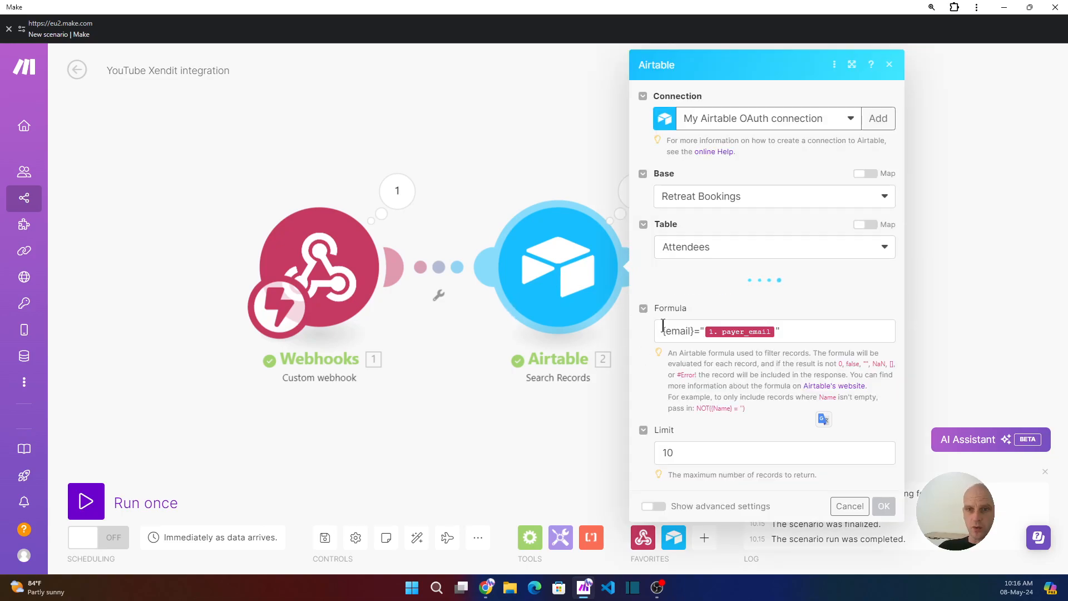
# - Add a sort rule on the Created field in Descending order
pyautogui.click(681, 293)
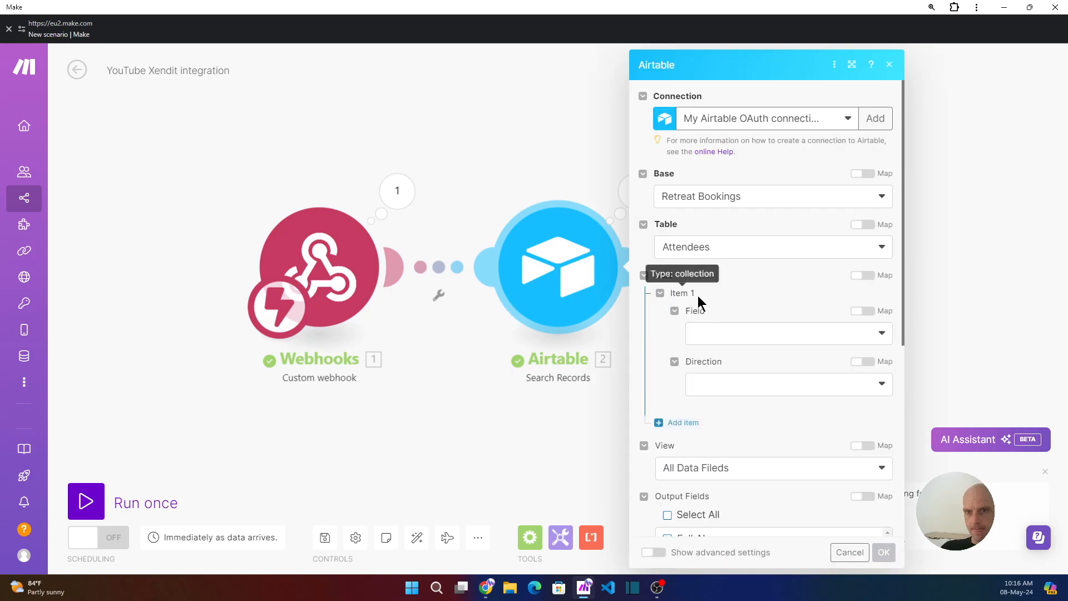
pyautogui.click(866, 338)
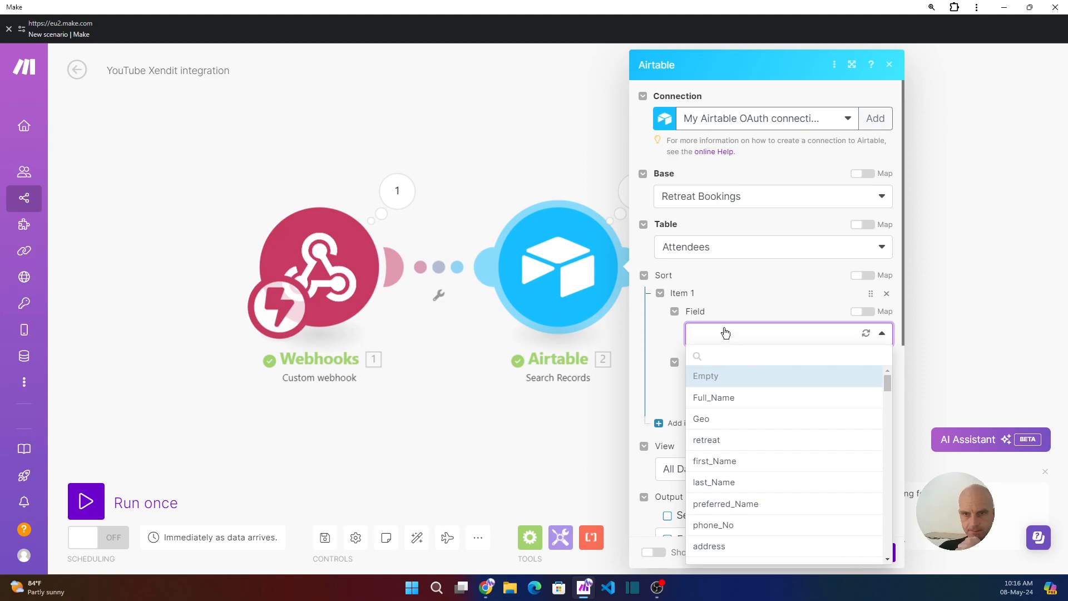
pyautogui.scroll(-5, 715, 441)
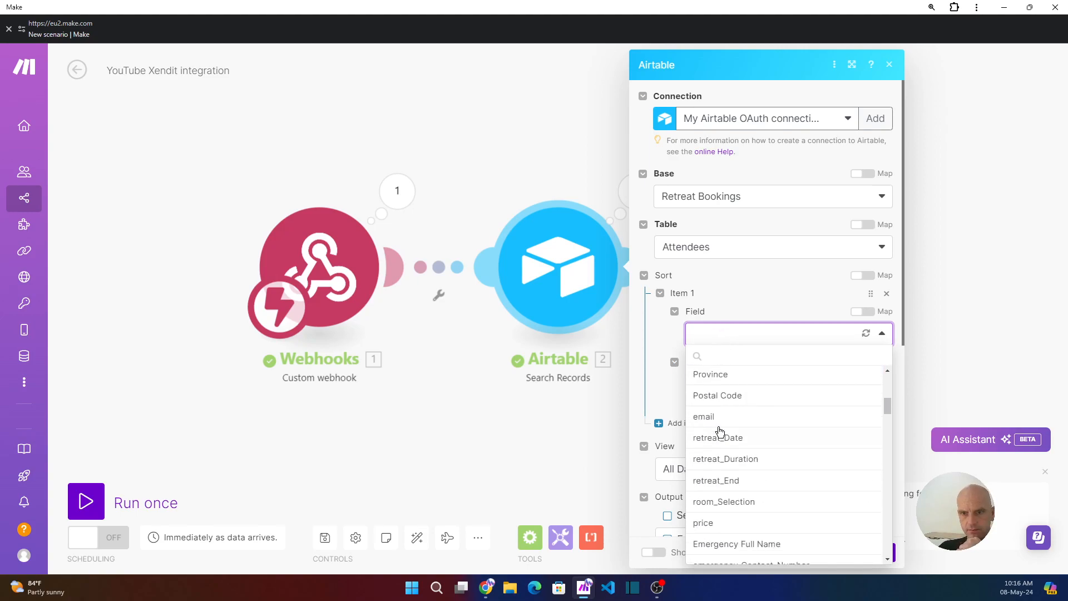
pyautogui.click(709, 338)
pyautogui.click(724, 336)
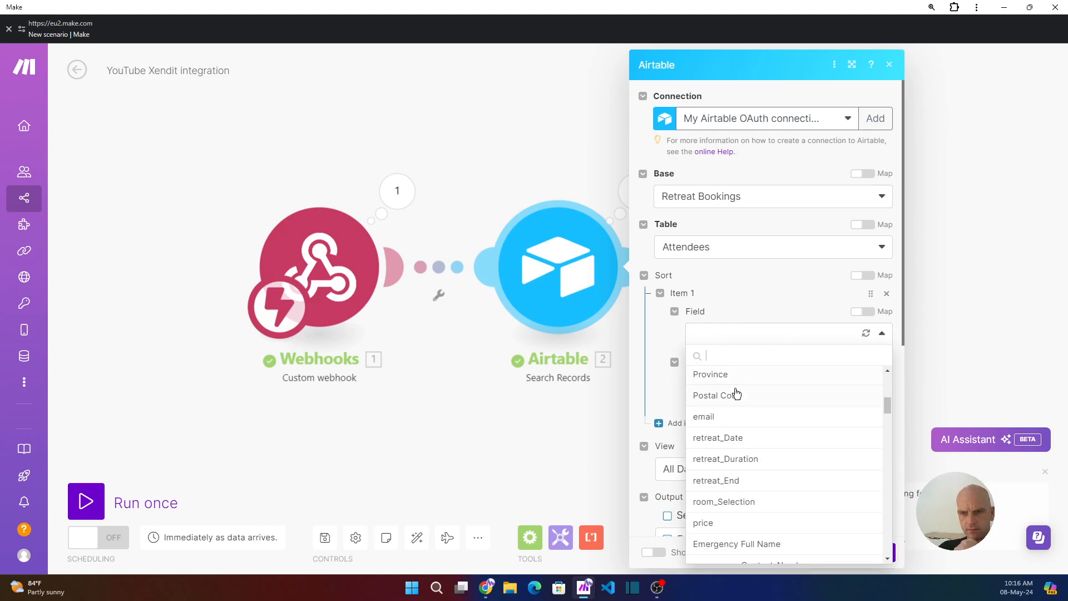
pyautogui.write('cre')
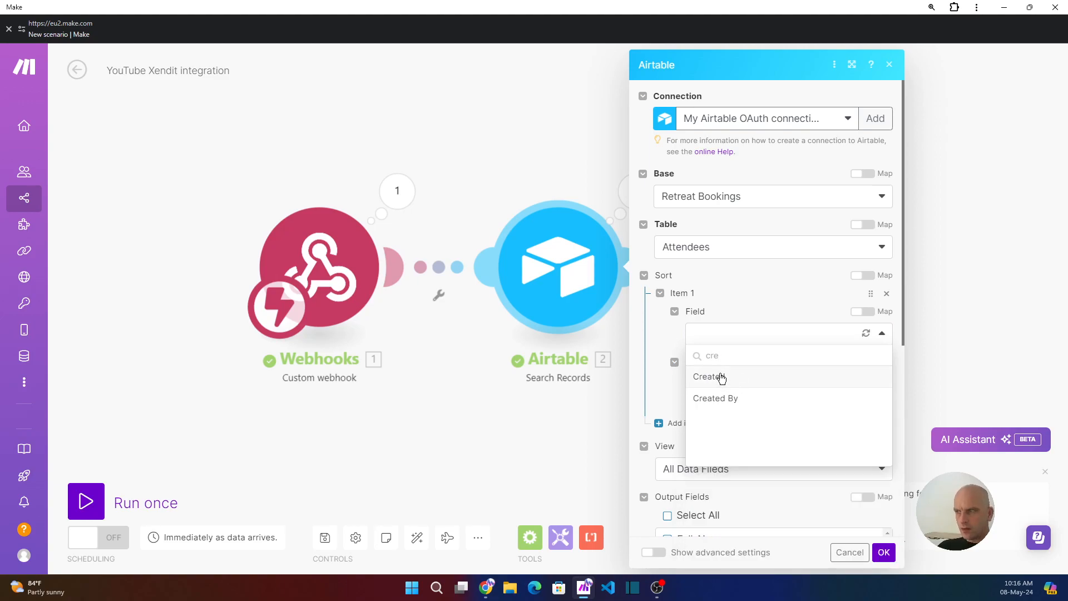
pyautogui.click(721, 376)
pyautogui.click(794, 391)
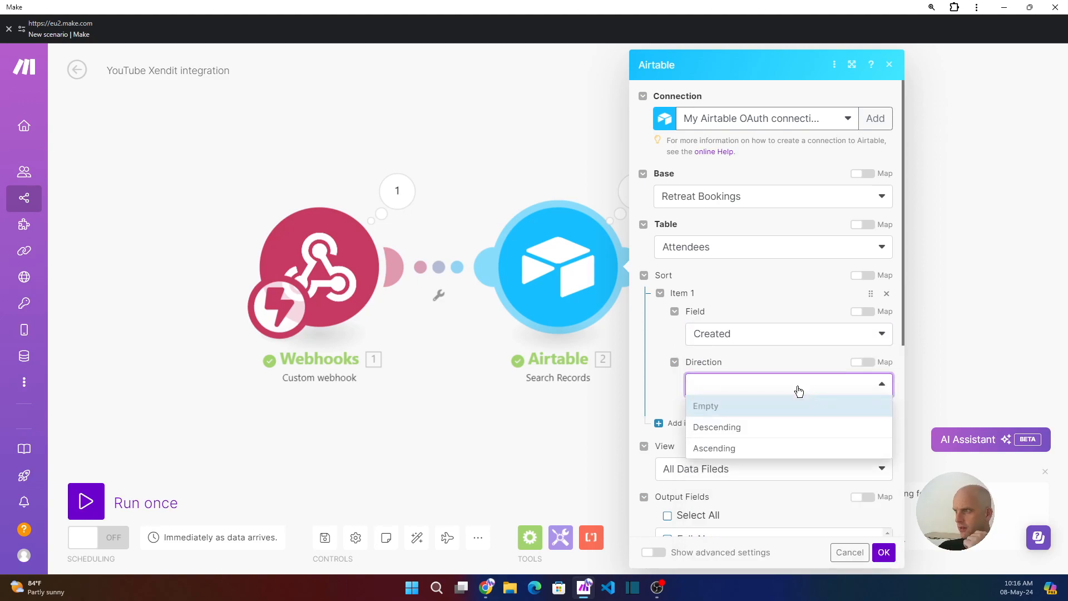
pyautogui.click(728, 427)
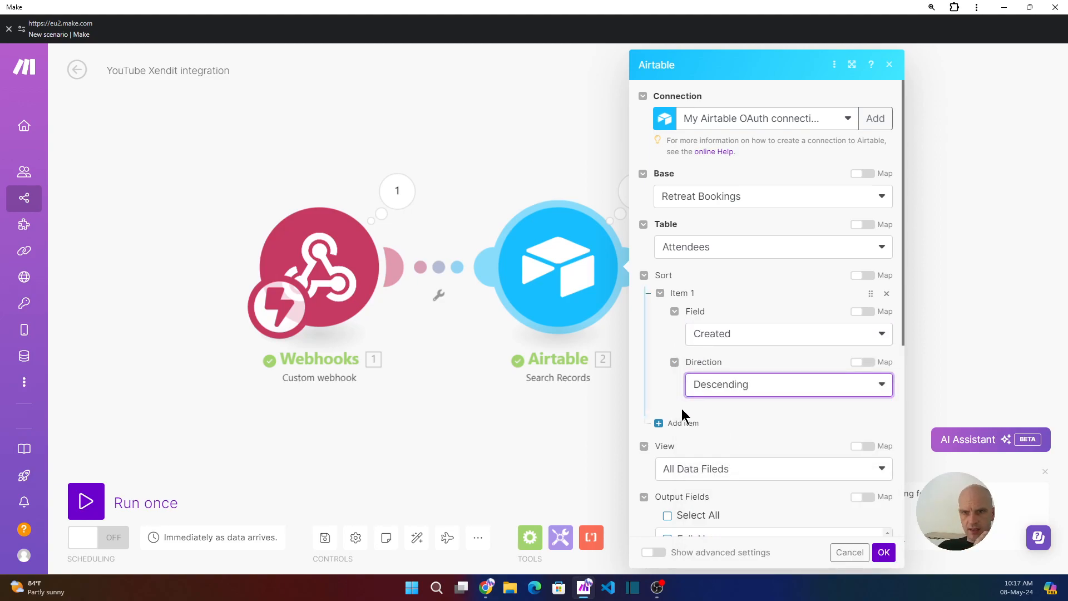
# - Change the record limit from 10 to 1 and save the module
pyautogui.scroll(-5, 682, 408)
pyautogui.doubleClick(683, 498)
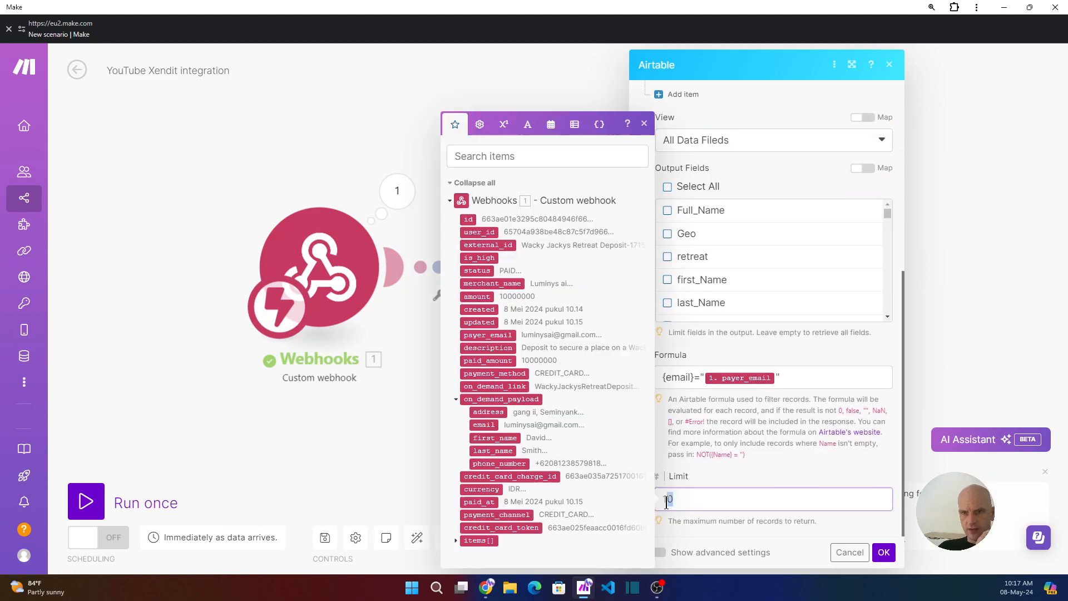
pyautogui.write('1')
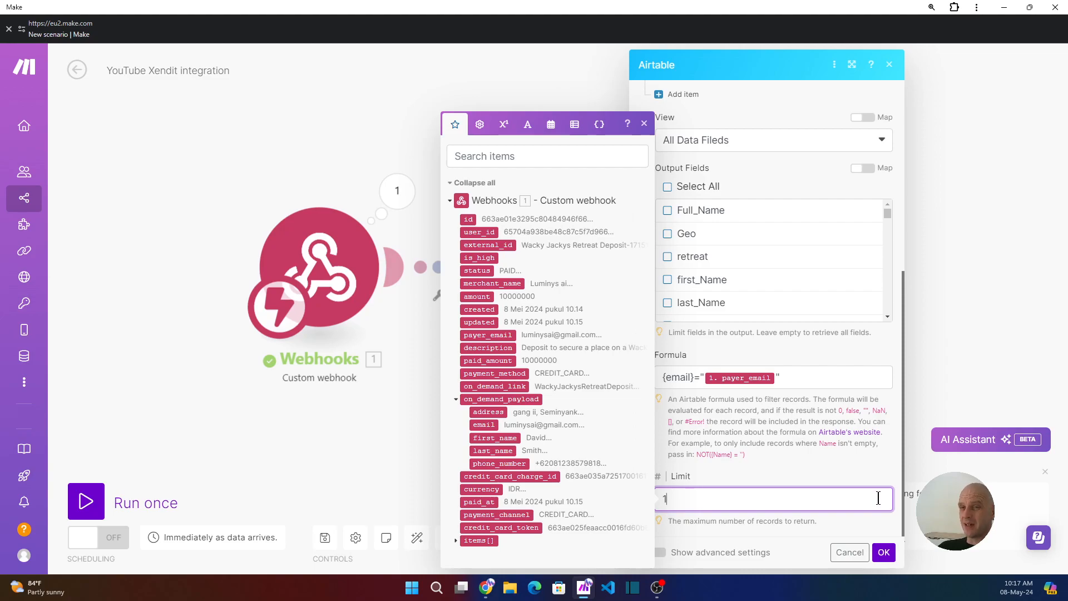
pyautogui.click(884, 556)
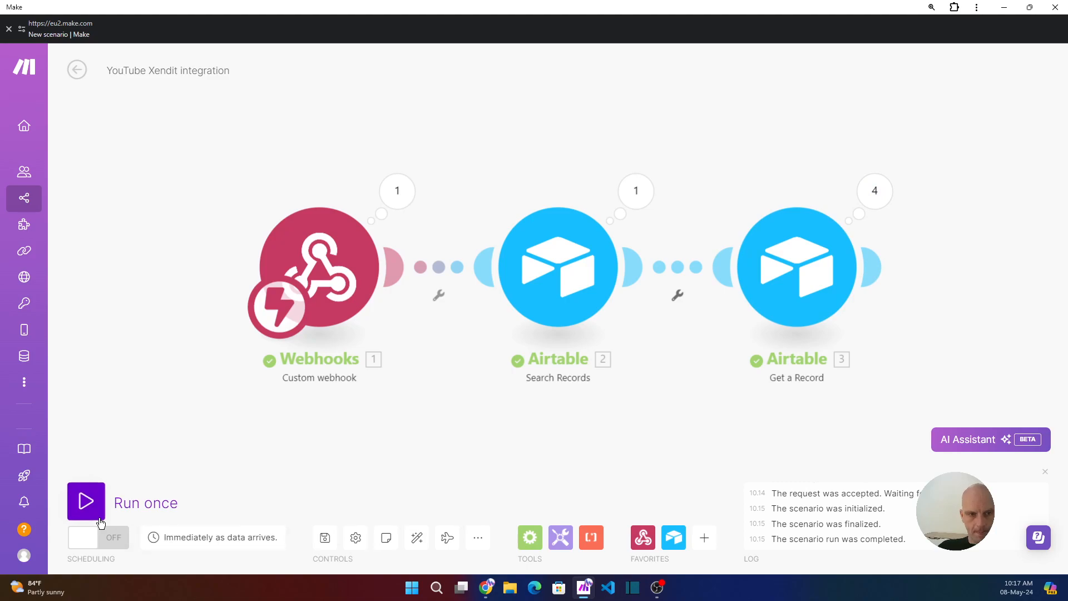
# - Run the scenario once and bring the Xendit checkout tab to the front
pyautogui.click(95, 500)
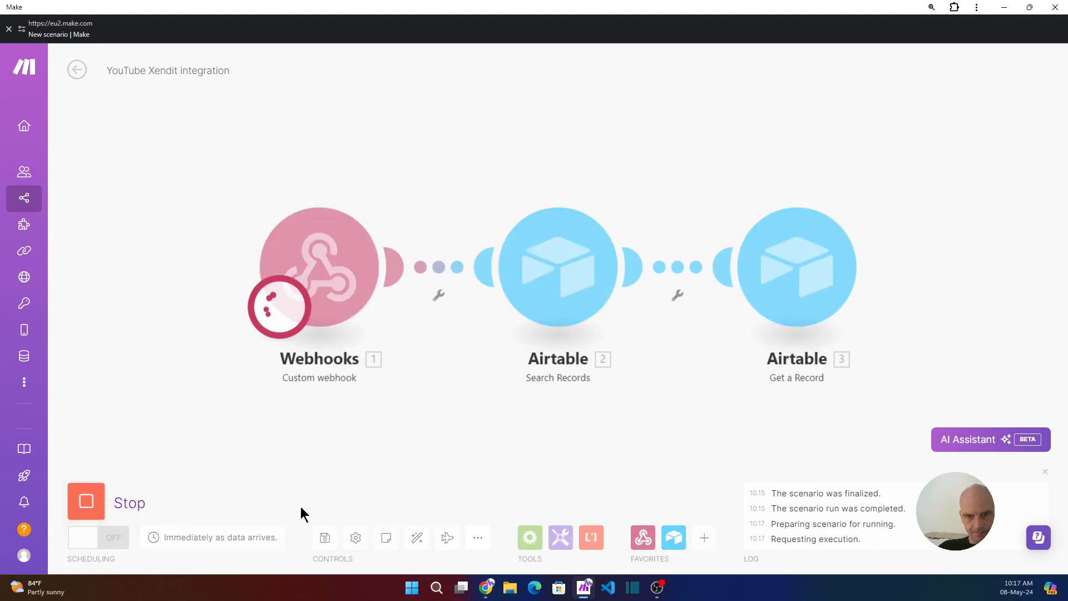
pyautogui.moveTo(486, 588)
pyautogui.click(439, 538)
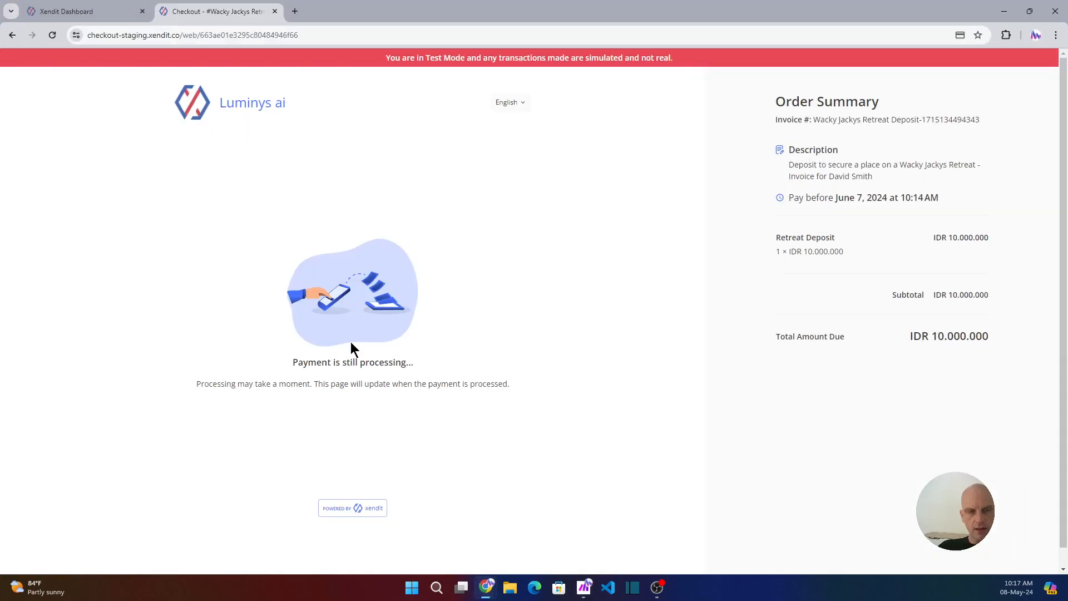
# - Load the fresh Xendit payment link in place of the old checkout and autofill the customer details
pyautogui.click(295, 12)
pyautogui.write('https://invoice-staging.xendit.co/od/WackyJackysRetreatDeposit')
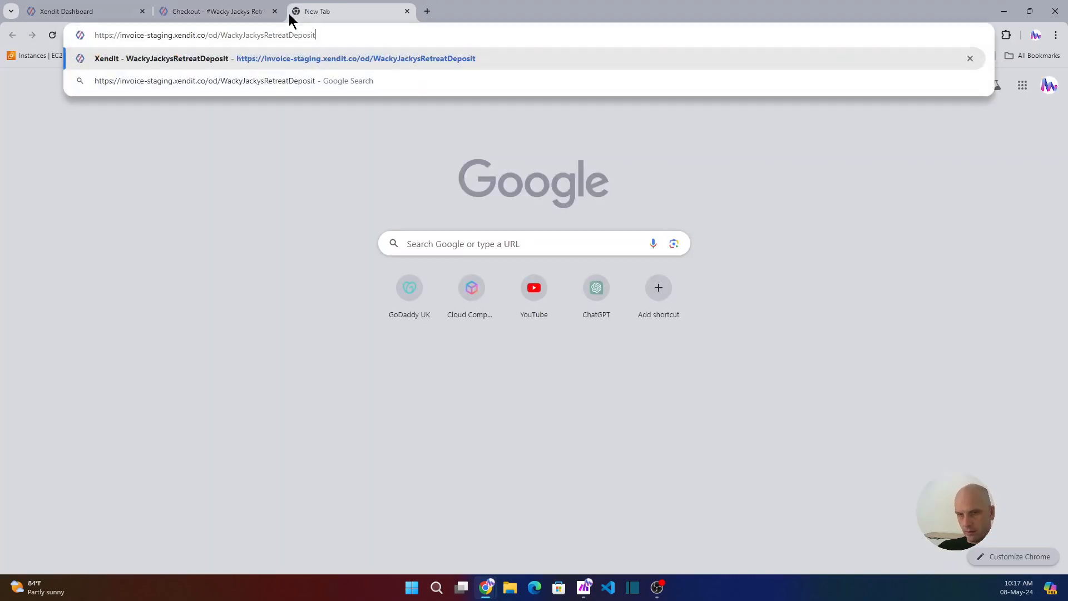
pyautogui.press('Return')
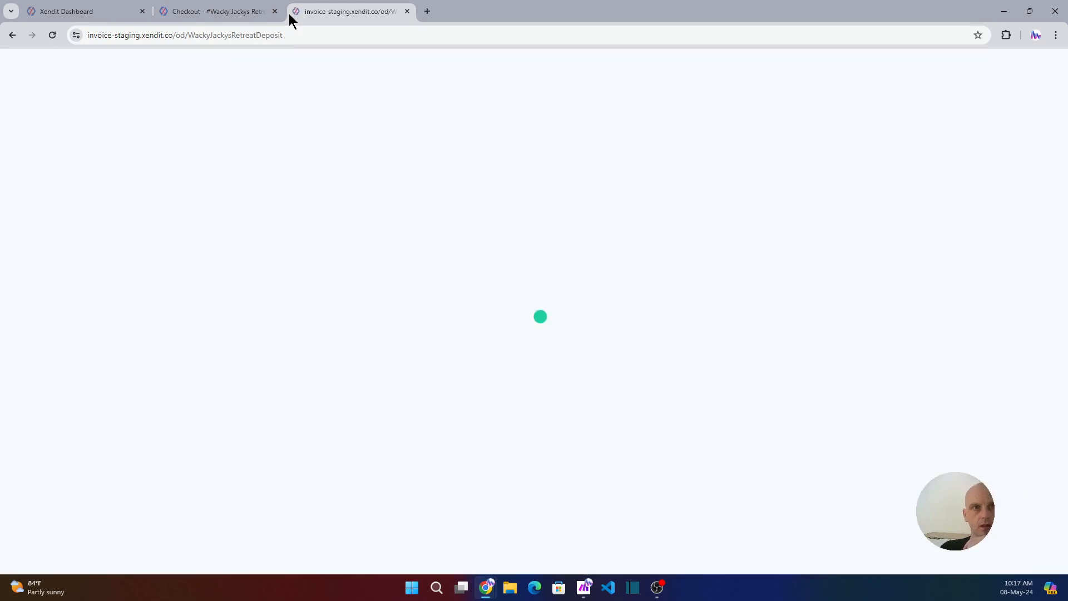
pyautogui.click(275, 12)
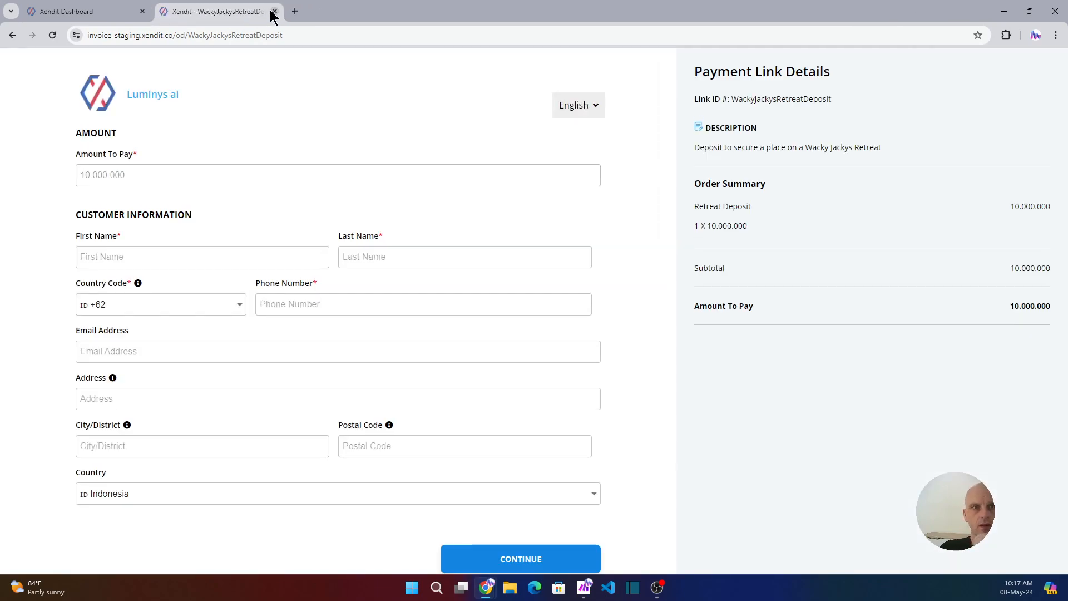
pyautogui.click(112, 250)
pyautogui.click(189, 293)
pyautogui.click(501, 568)
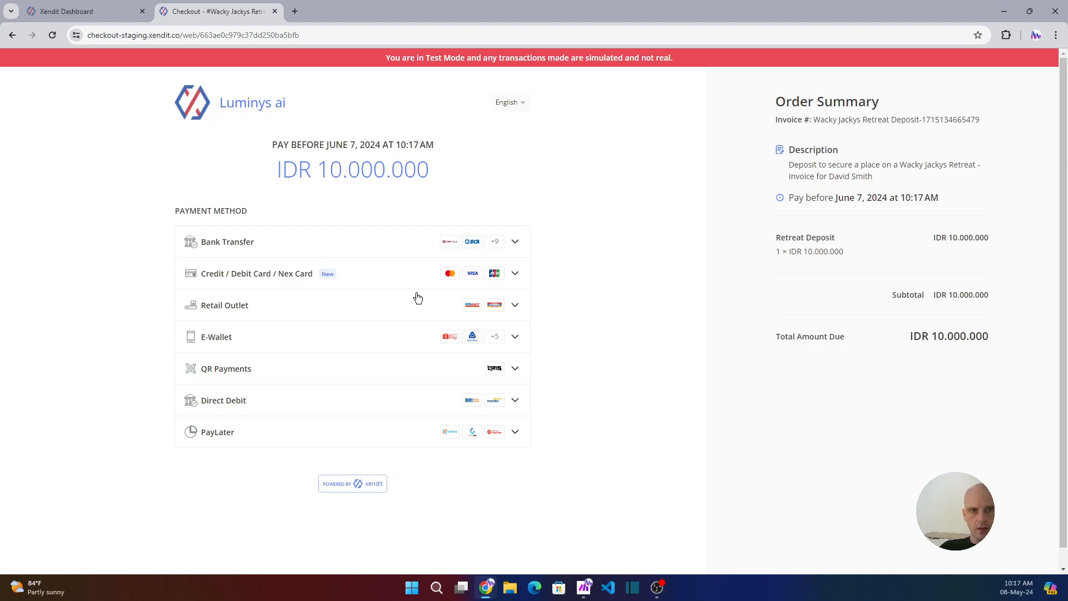
# - Pay by simulated test credit card with verification code 1234, then return to Make
pyautogui.click(515, 275)
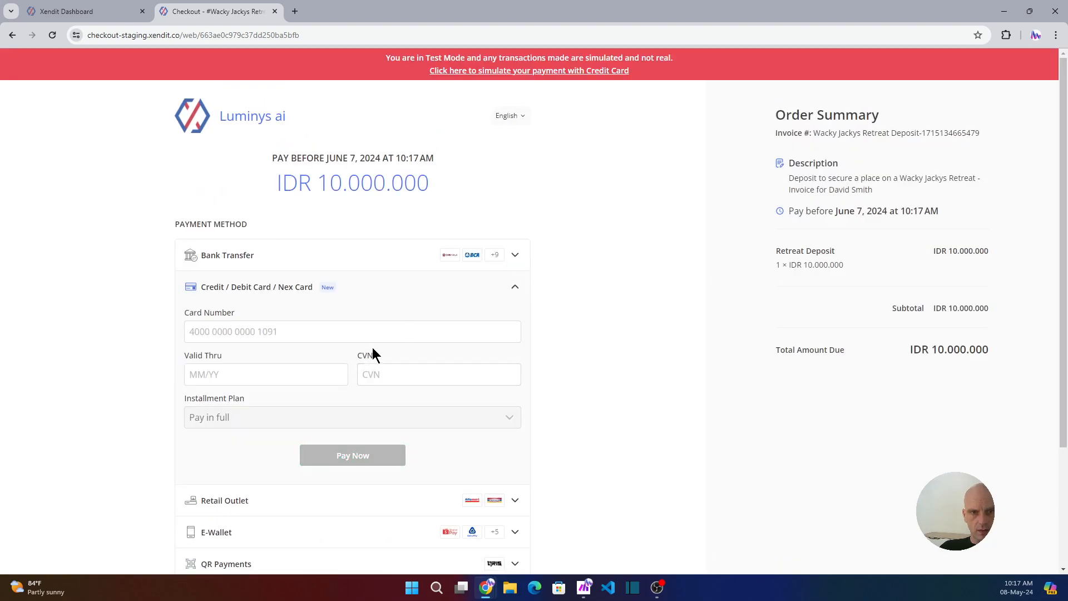
pyautogui.click(592, 70)
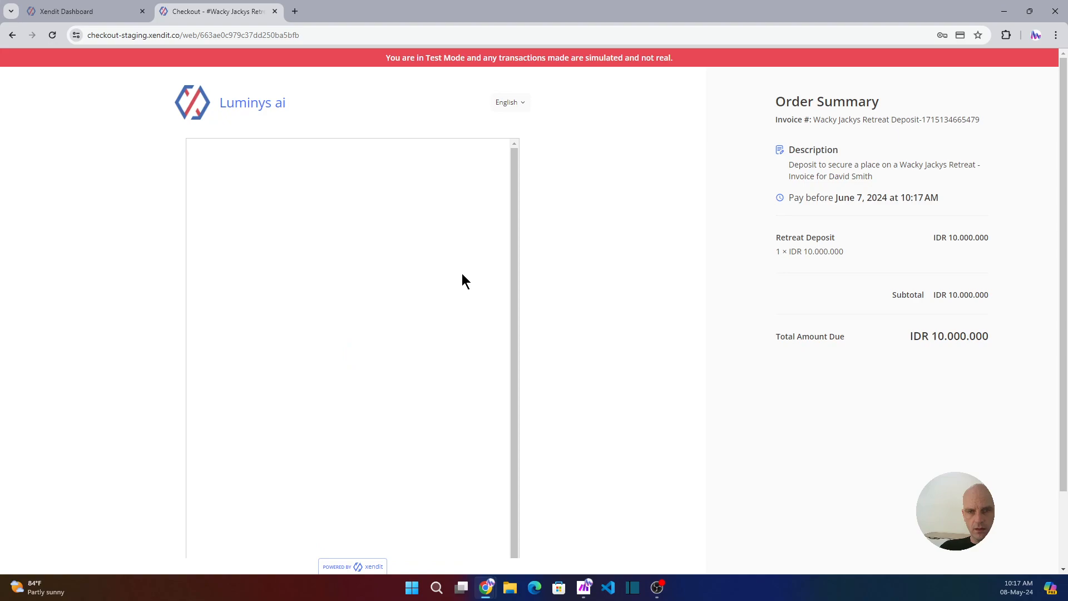
pyautogui.click(355, 342)
pyautogui.write('1234')
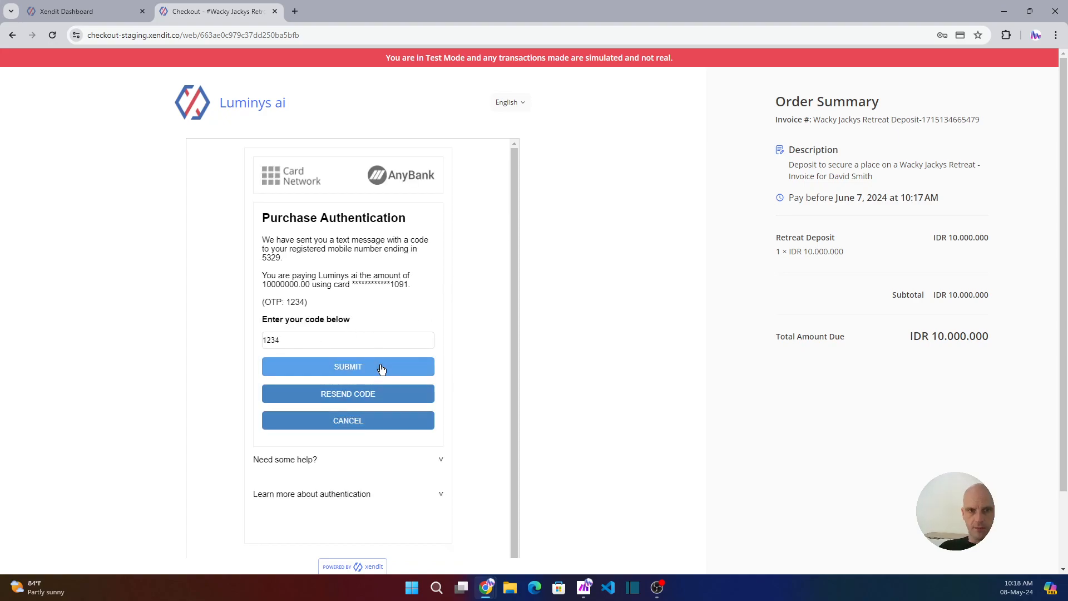
pyautogui.click(382, 368)
pyautogui.click(584, 587)
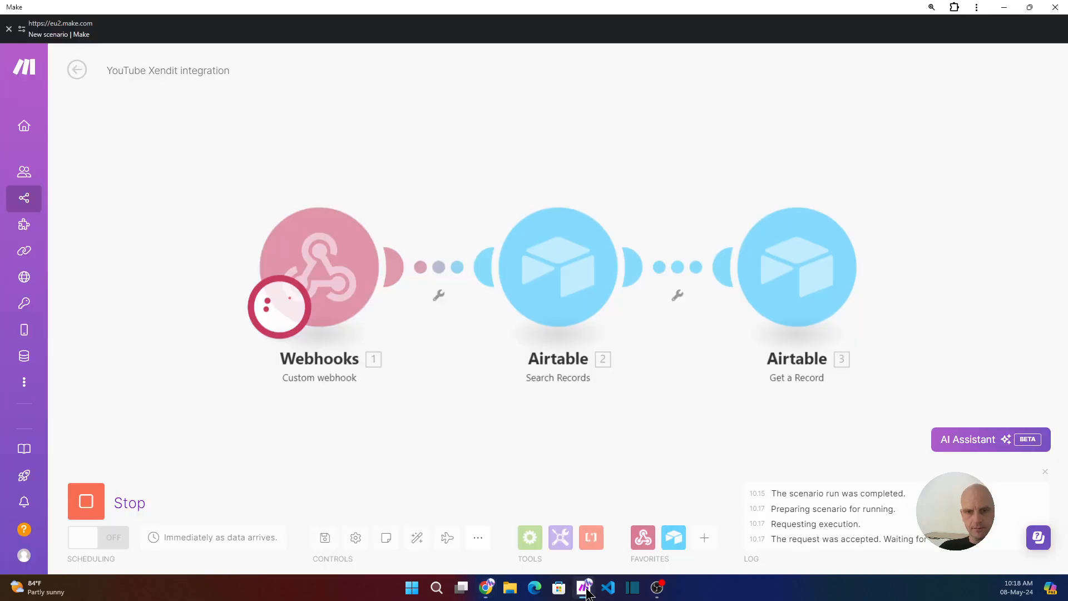
# - Inspect the webhook's received data, selecting the payer_email value
pyautogui.moveTo(543, 442); pyautogui.dragTo(505, 387)
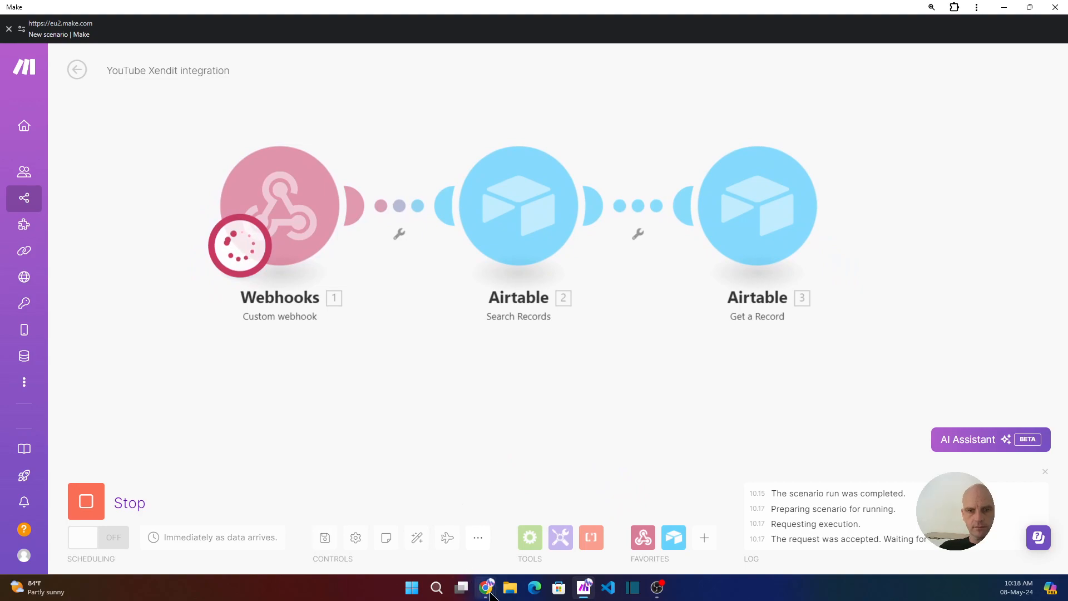
pyautogui.moveTo(487, 590)
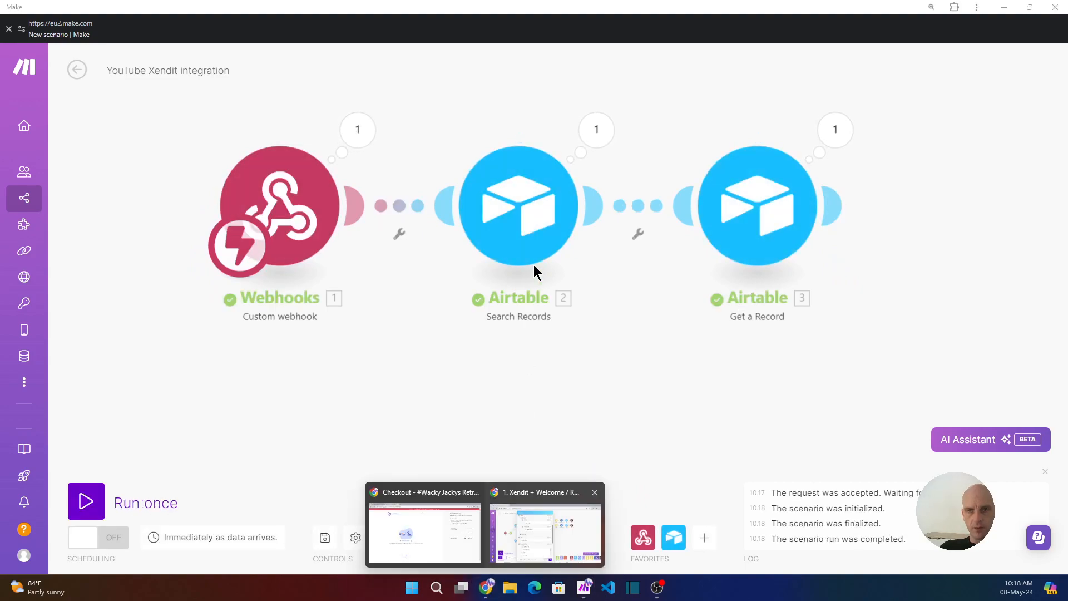
pyautogui.click(601, 132)
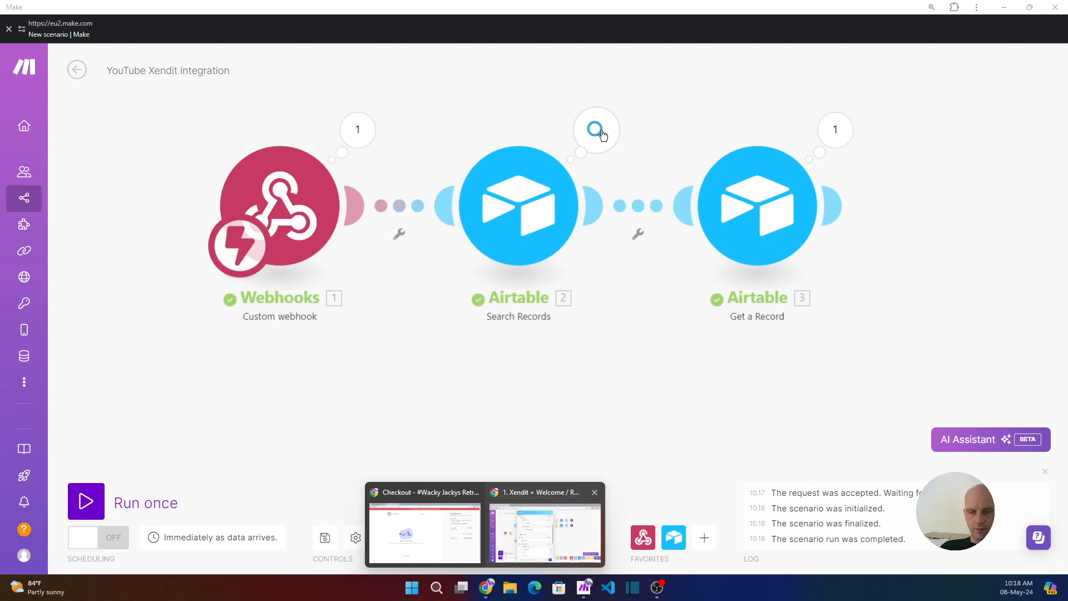
pyautogui.click(364, 134)
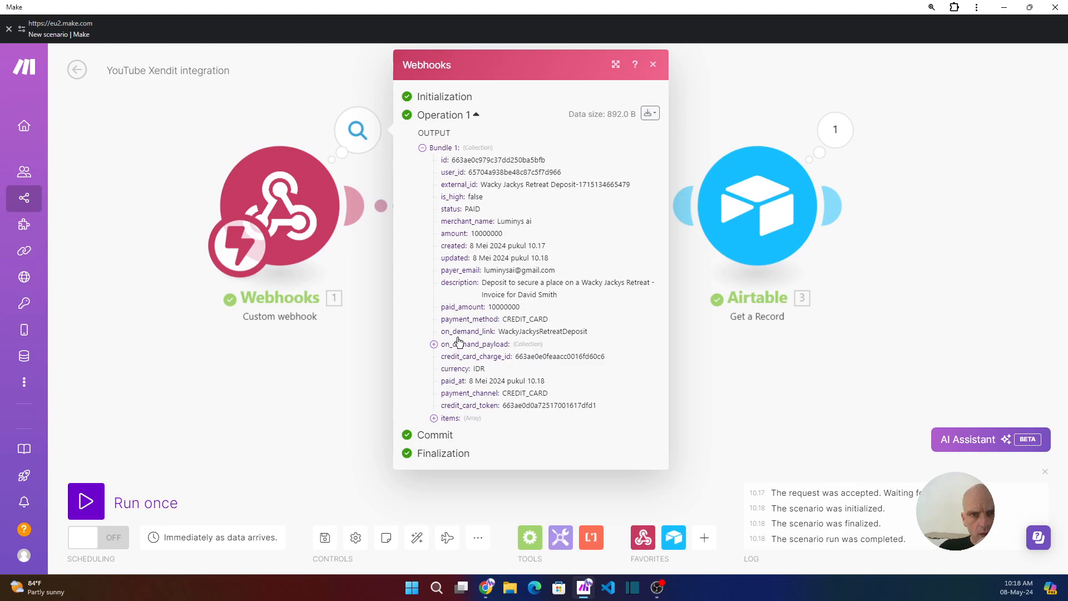
pyautogui.moveTo(554, 270); pyautogui.dragTo(487, 269)
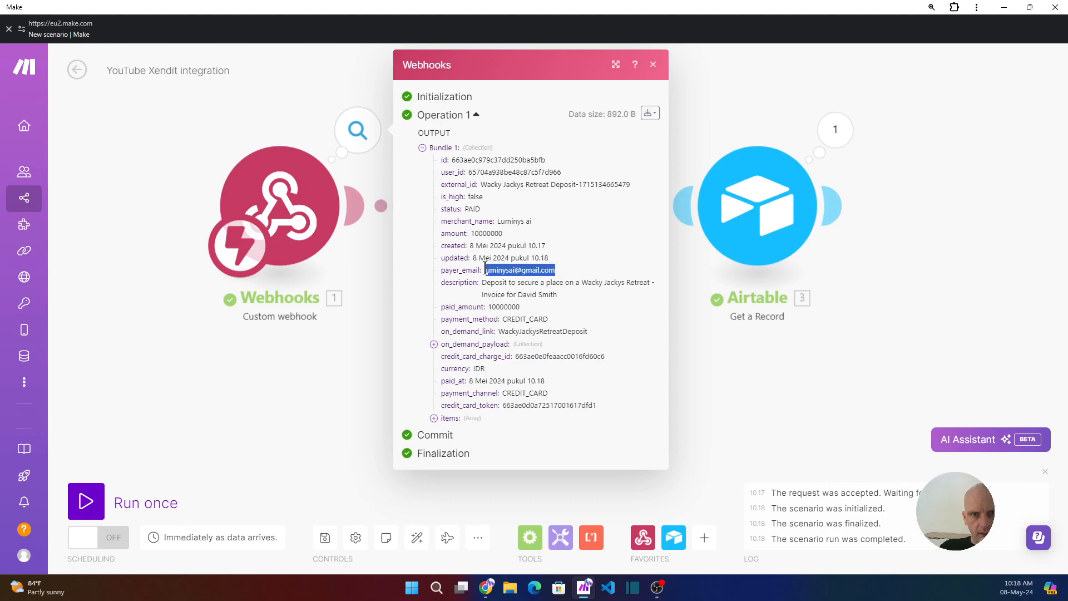
pyautogui.click(708, 105)
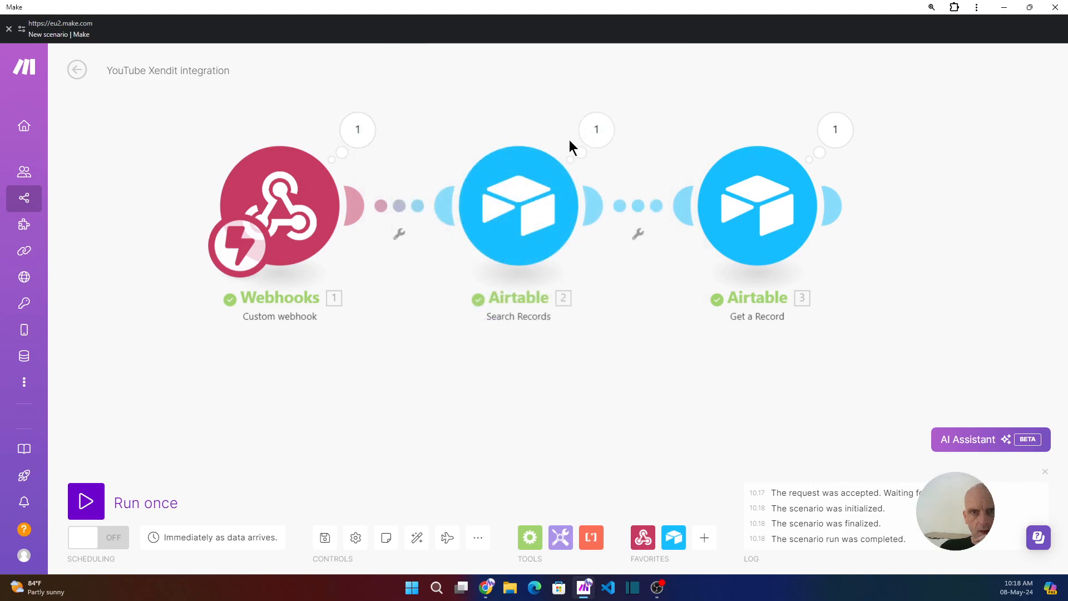
# - Review the Search Records output and the Search Records and Get a Record settings
pyautogui.click(594, 134)
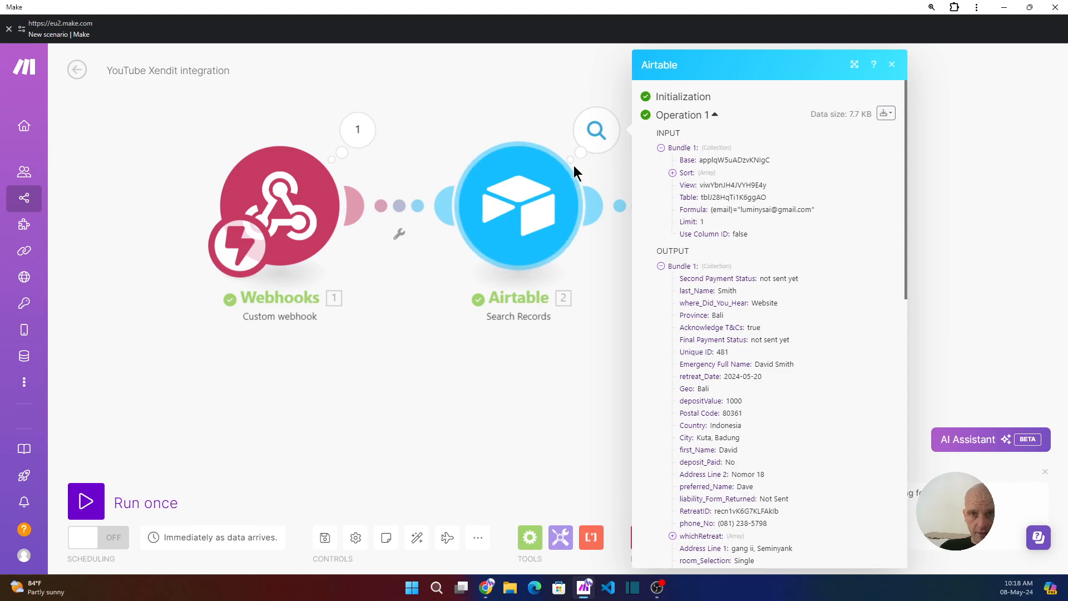
pyautogui.click(522, 233)
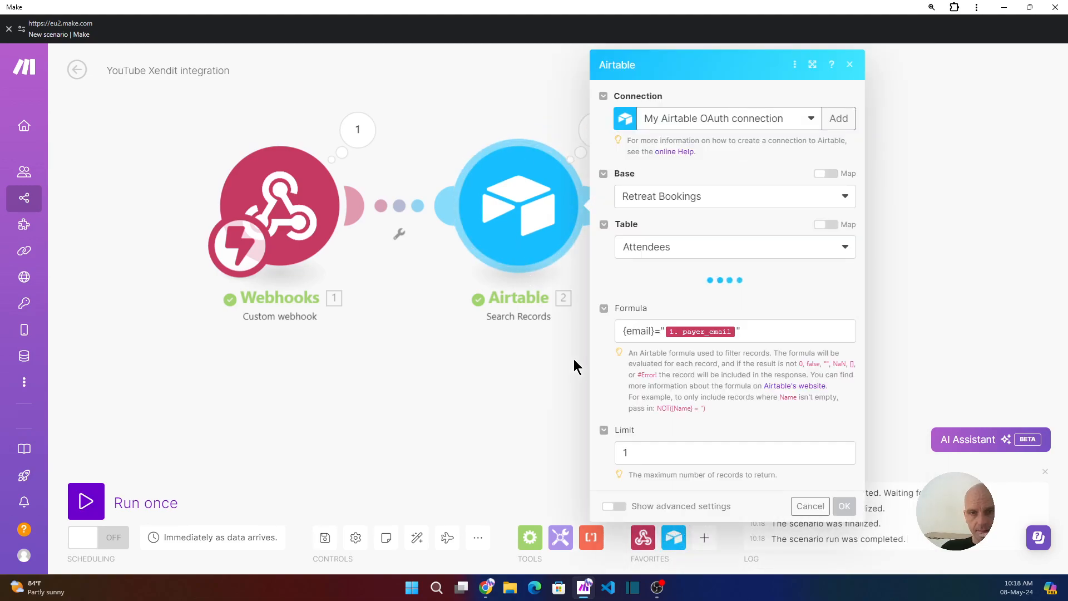
pyautogui.click(473, 376)
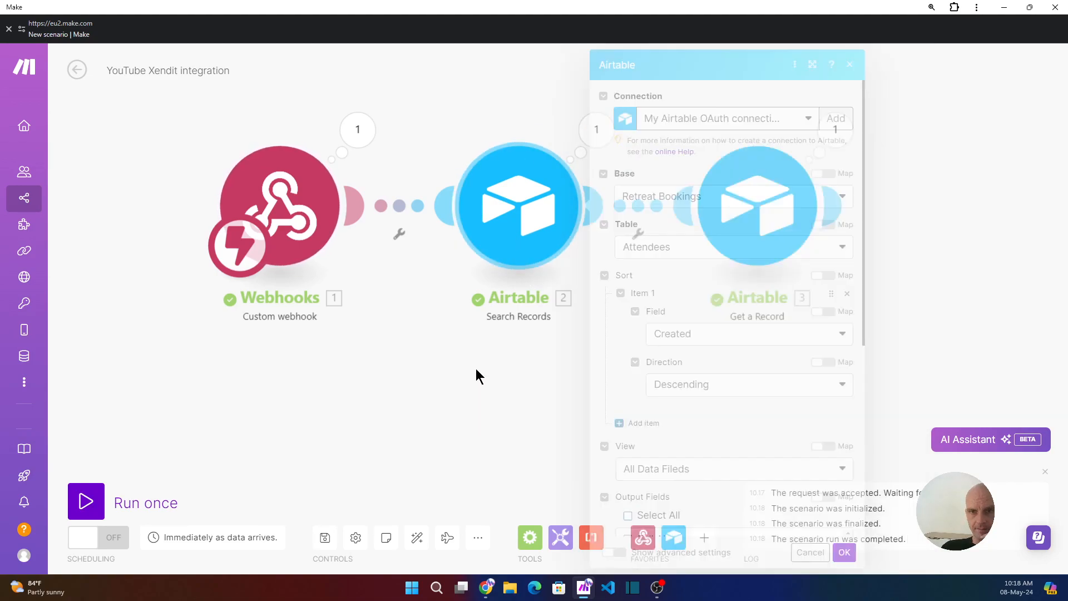
pyautogui.click(781, 205)
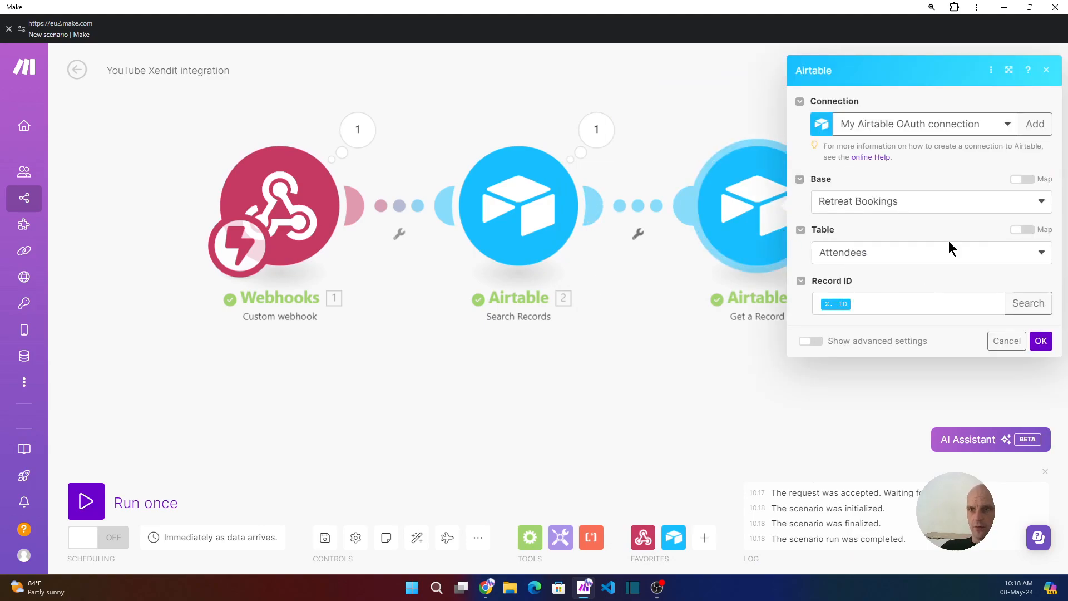
pyautogui.click(729, 132)
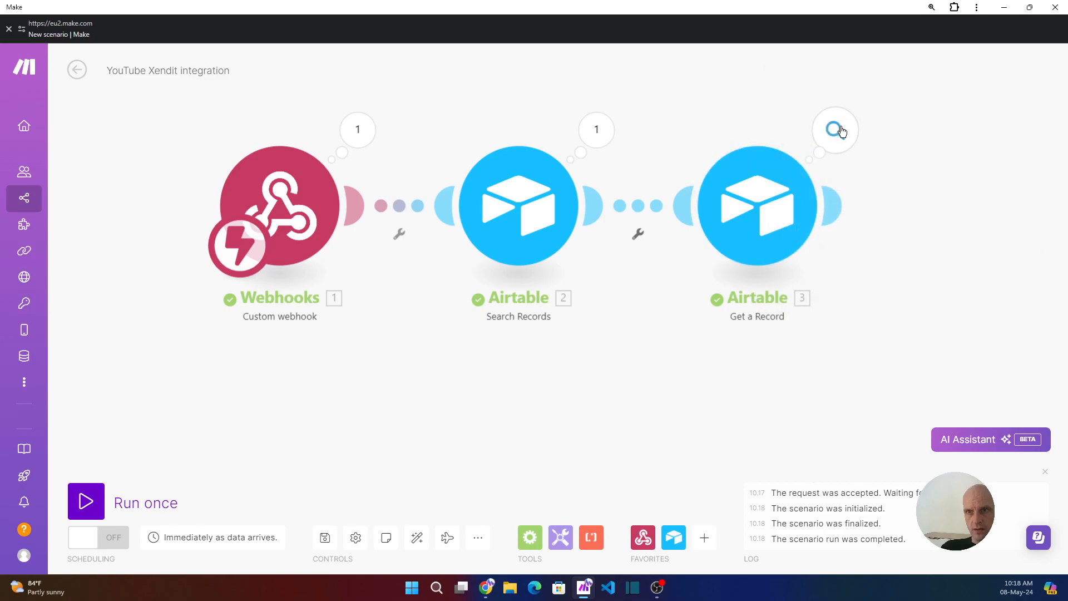
# - Select the Record ID in the Get a Record output, then bring the browser window forward
pyautogui.click(835, 131)
pyautogui.doubleClick(634, 160)
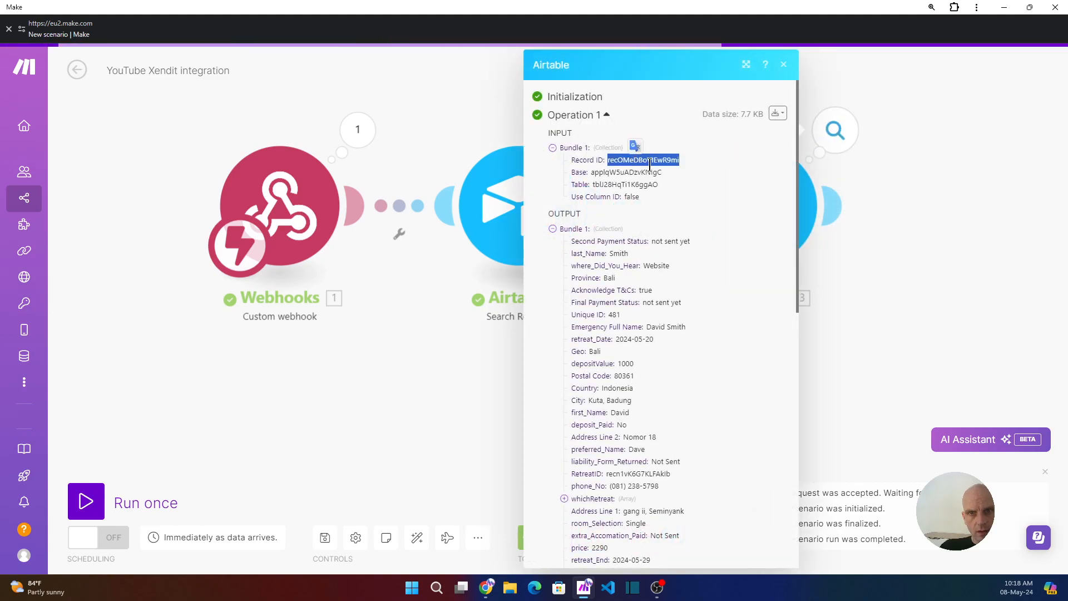
pyautogui.click(668, 160)
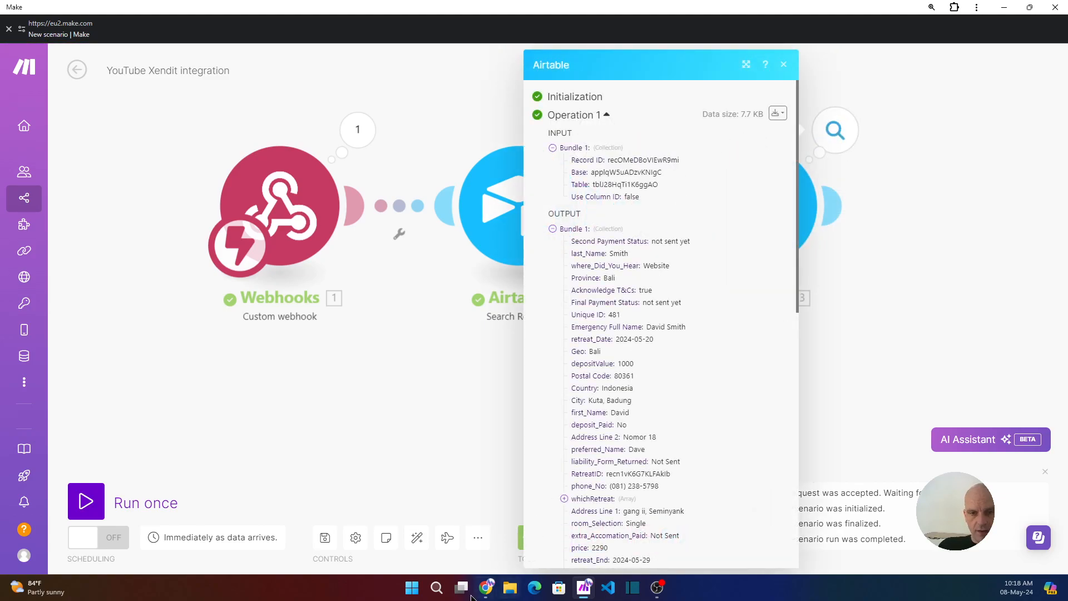
pyautogui.moveTo(485, 587)
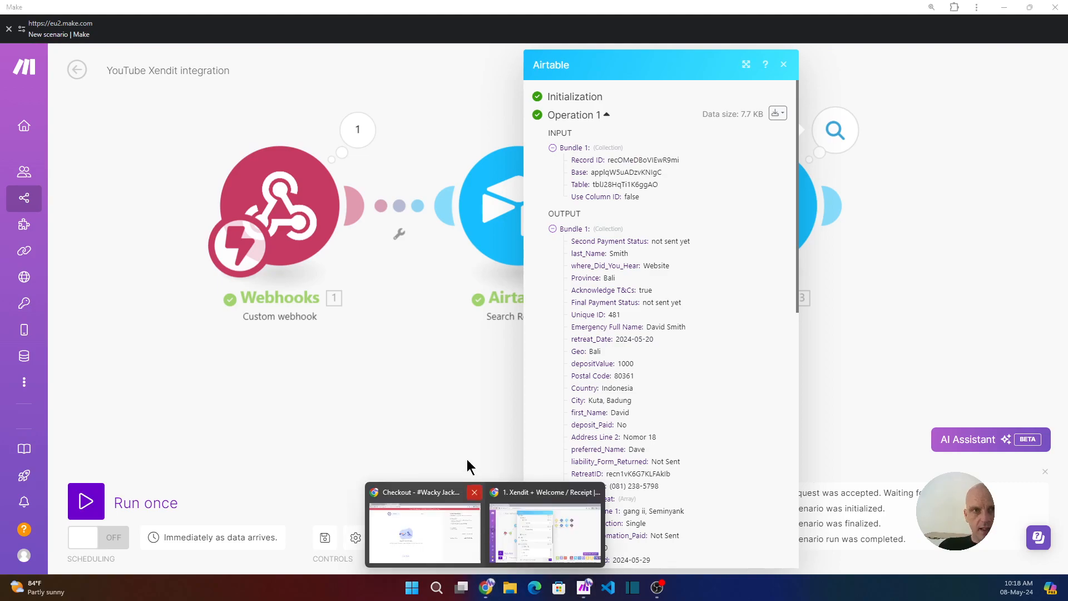
pyautogui.click(432, 538)
# - Expand row 16 in Airtable's Attendees table and match its URL record ID to Make's Record ID
pyautogui.click(297, 15)
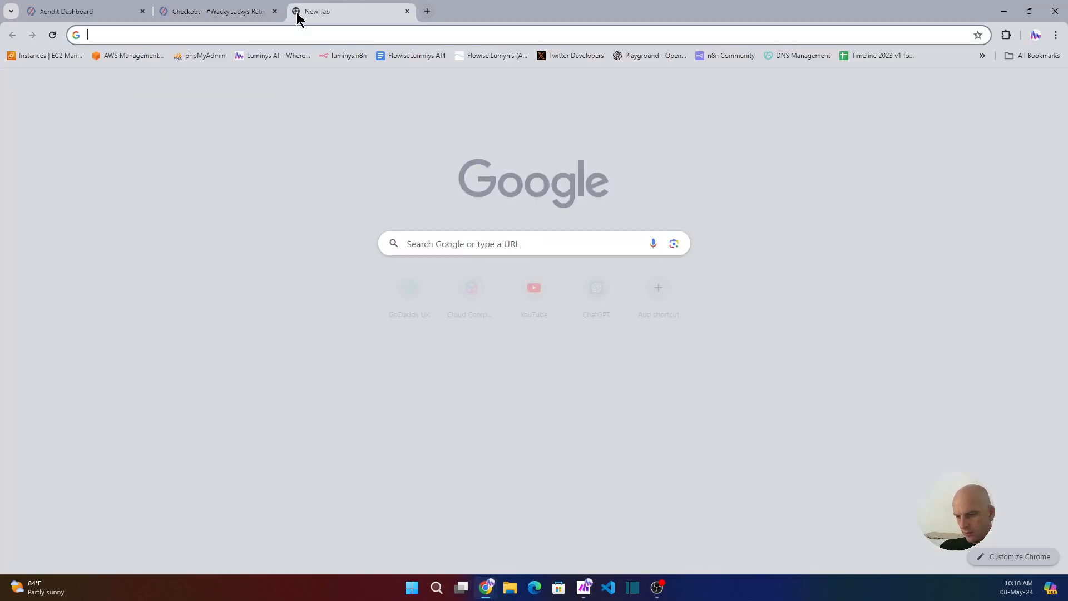
pyautogui.write('airtable')
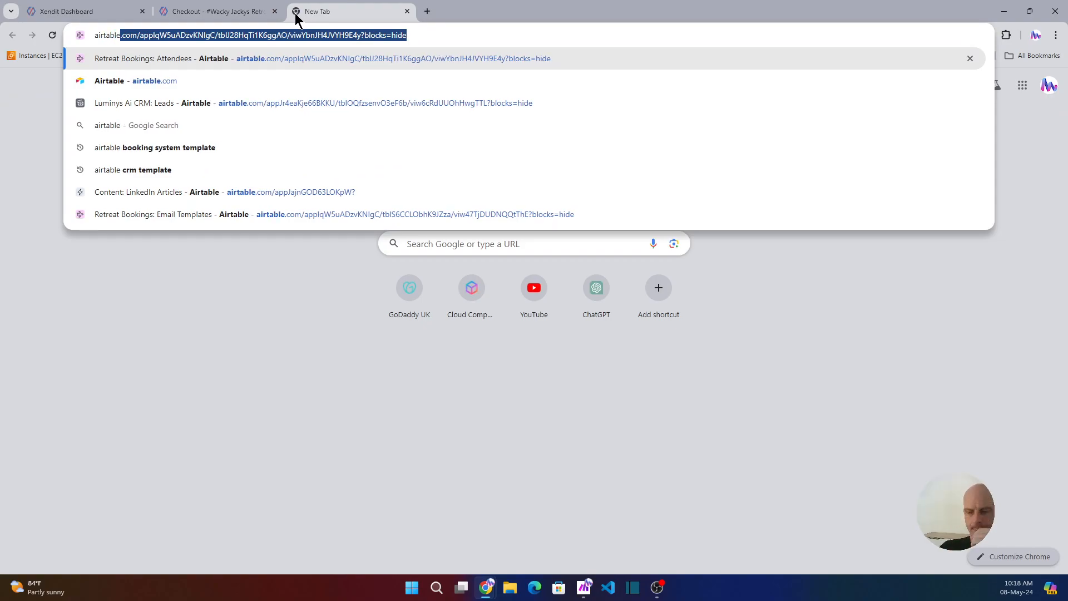
pyautogui.press('Return')
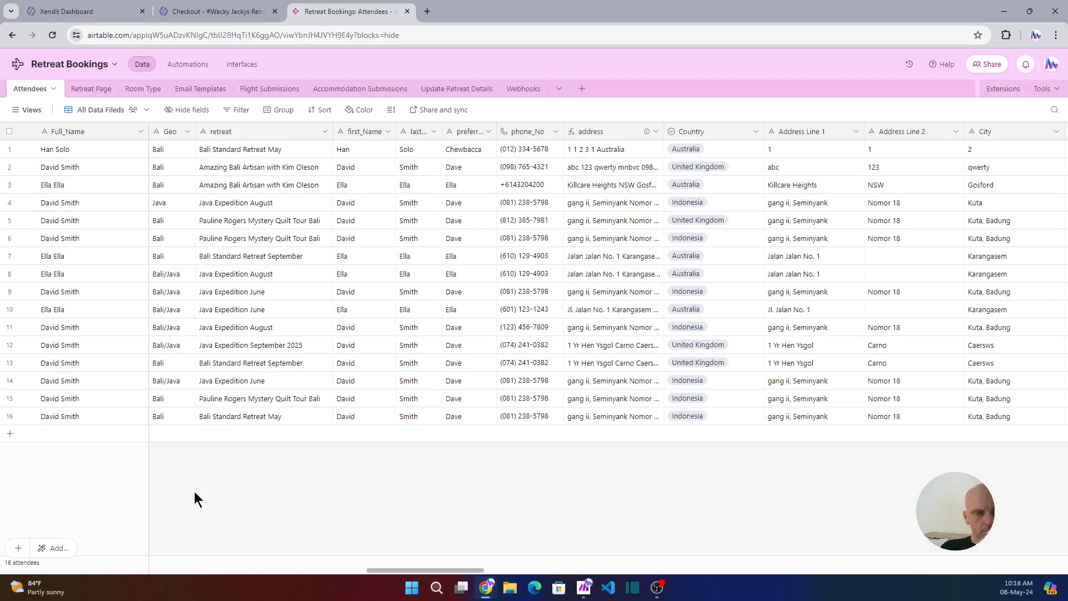
pyautogui.moveTo(432, 571); pyautogui.dragTo(134, 555)
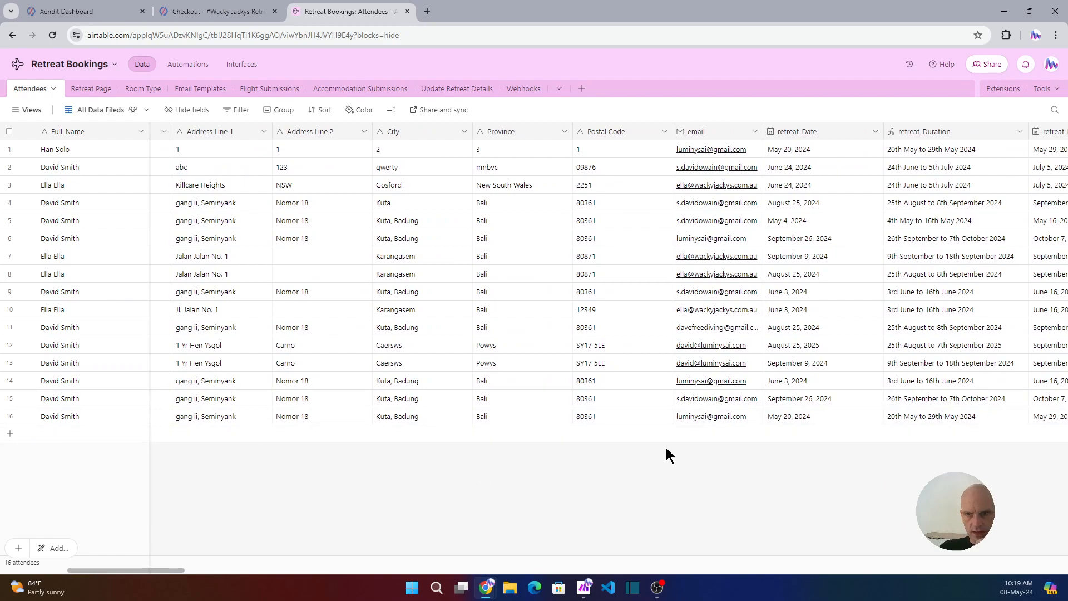
pyautogui.click(29, 418)
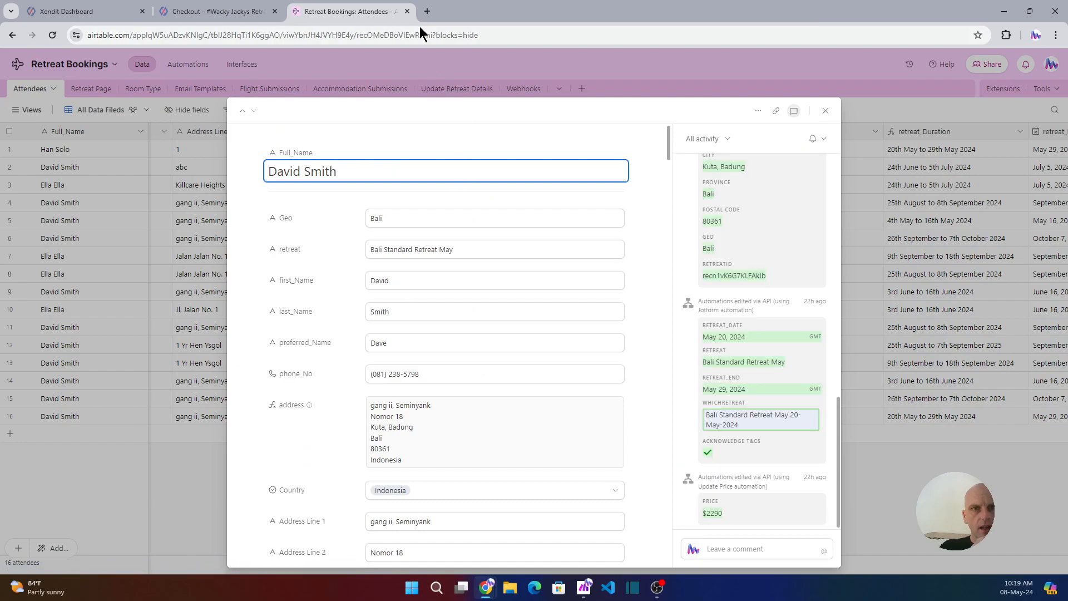
pyautogui.moveTo(420, 35); pyautogui.dragTo(432, 35)
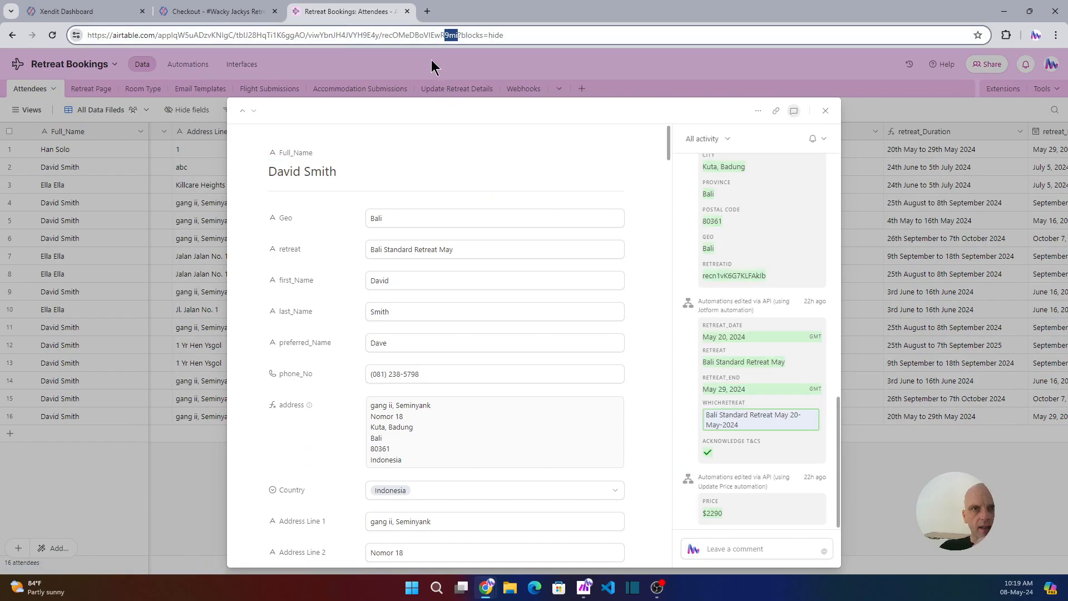
pyautogui.click(583, 593)
pyautogui.moveTo(679, 160); pyautogui.dragTo(606, 163)
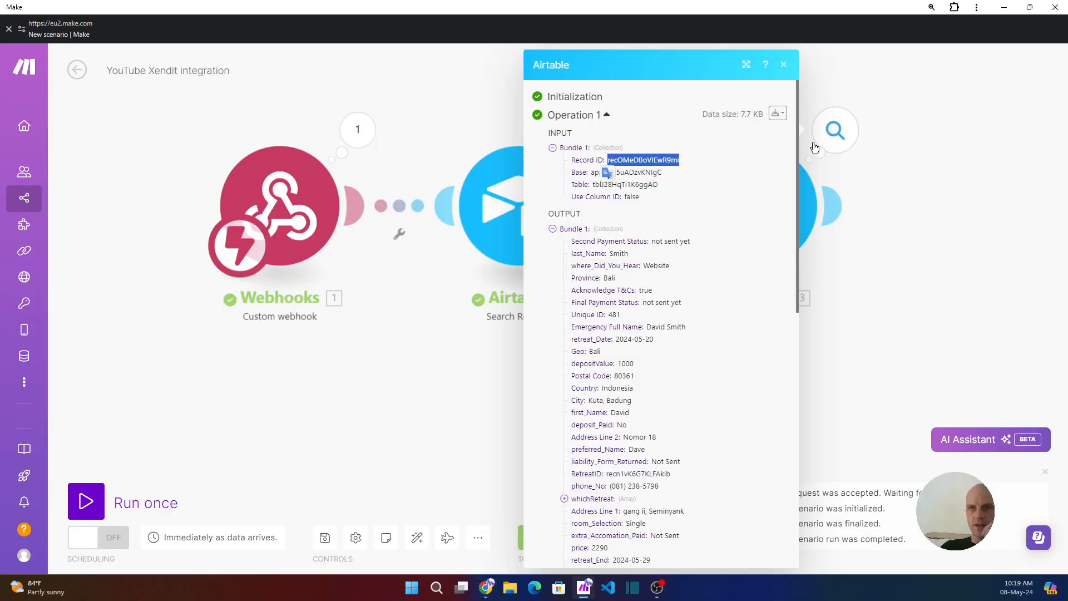
# - Add an Airtable Update a Record module after Get a Record using base Retreat Bookings, table Attendees
pyautogui.click(949, 243)
pyautogui.click(832, 211)
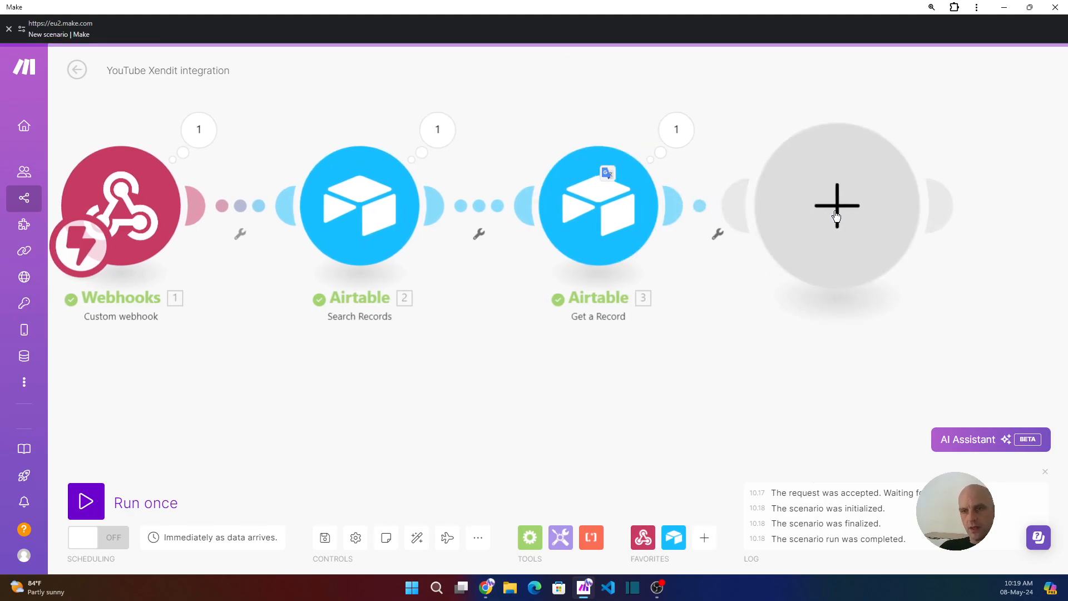
pyautogui.click(824, 152)
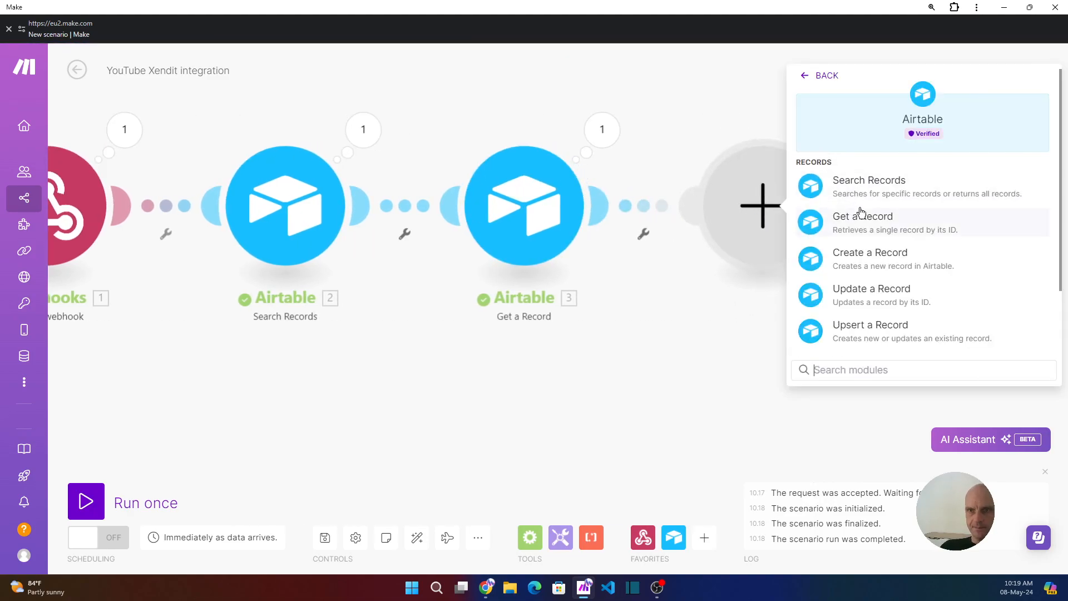
pyautogui.click(870, 301)
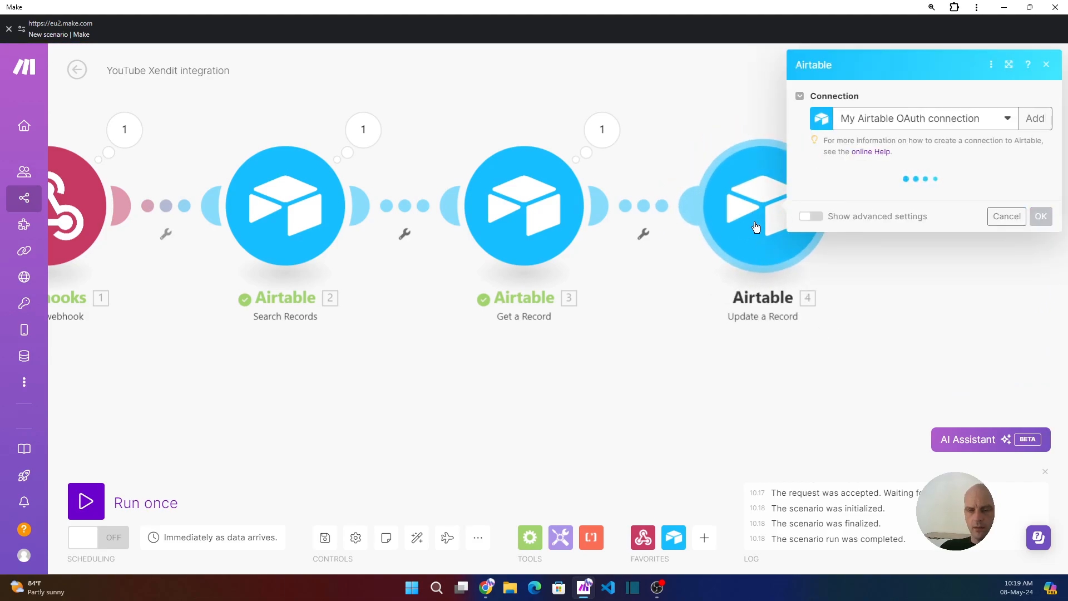
pyautogui.click(885, 202)
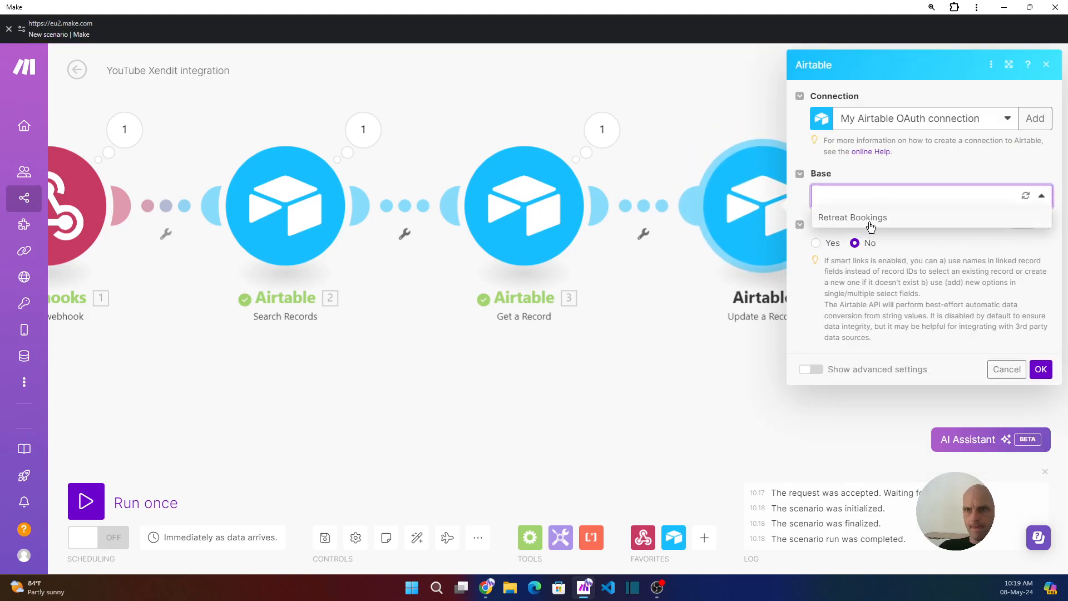
pyautogui.click(869, 222)
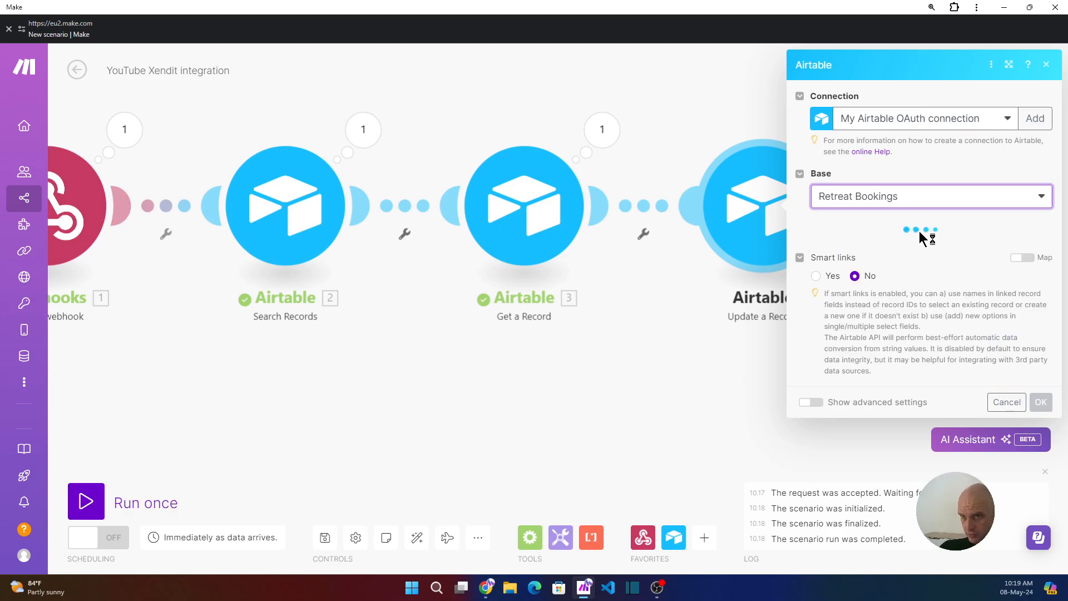
pyautogui.click(895, 244)
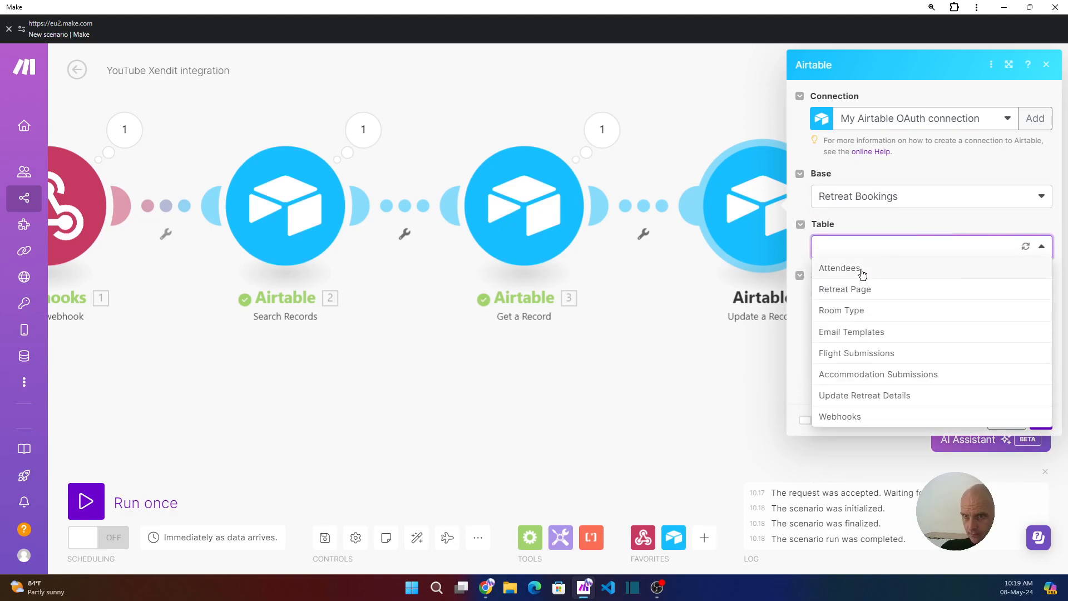
pyautogui.click(881, 266)
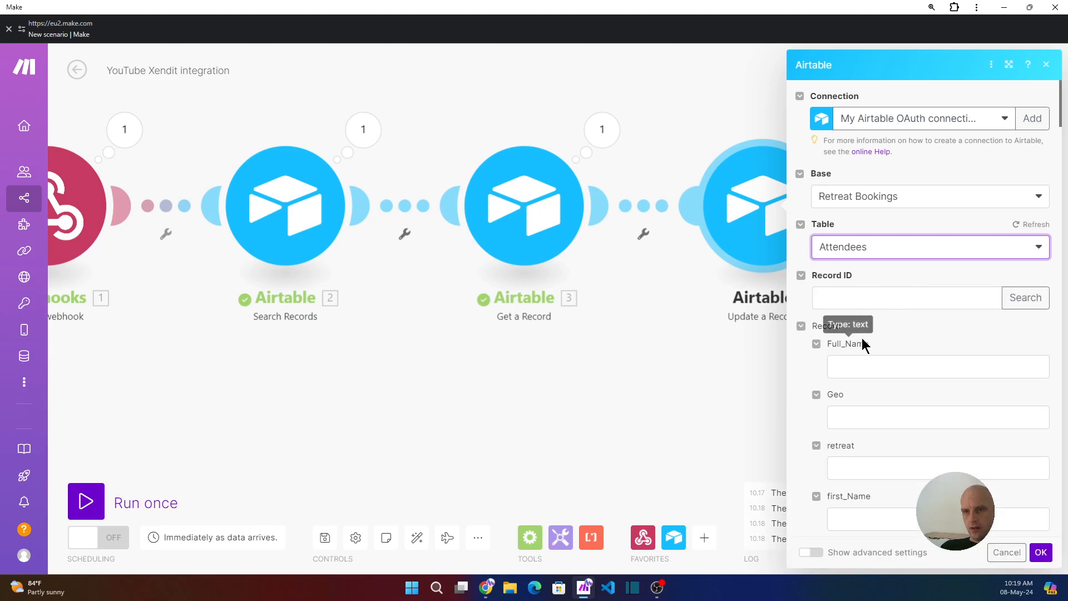
# - Set deposit_Paid to the fixed choice Yes and save the module settings
pyautogui.scroll(-9, 845, 365)
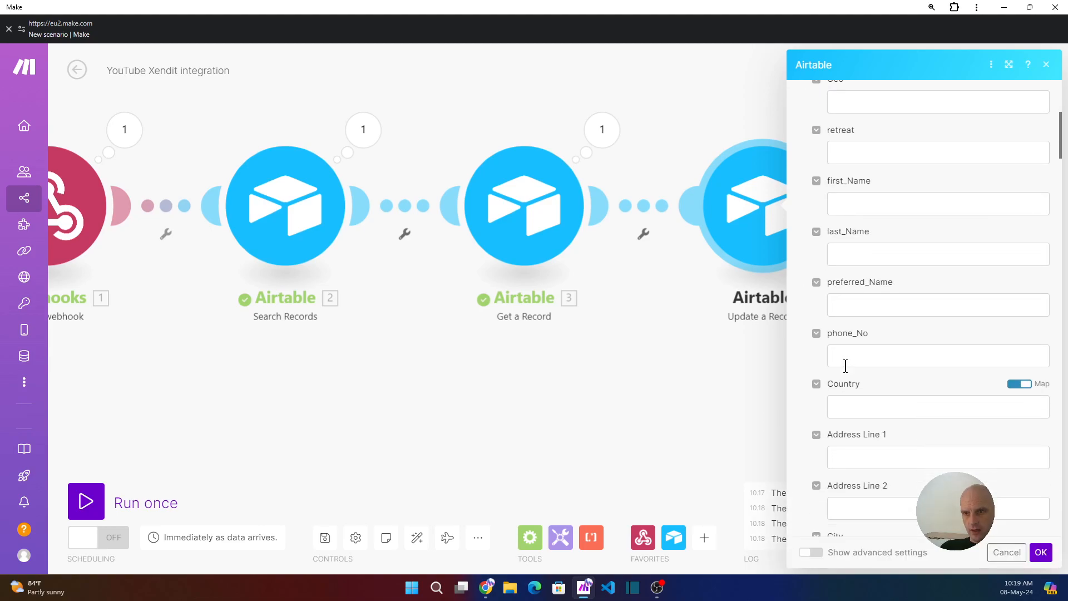
pyautogui.scroll(-9, 846, 366)
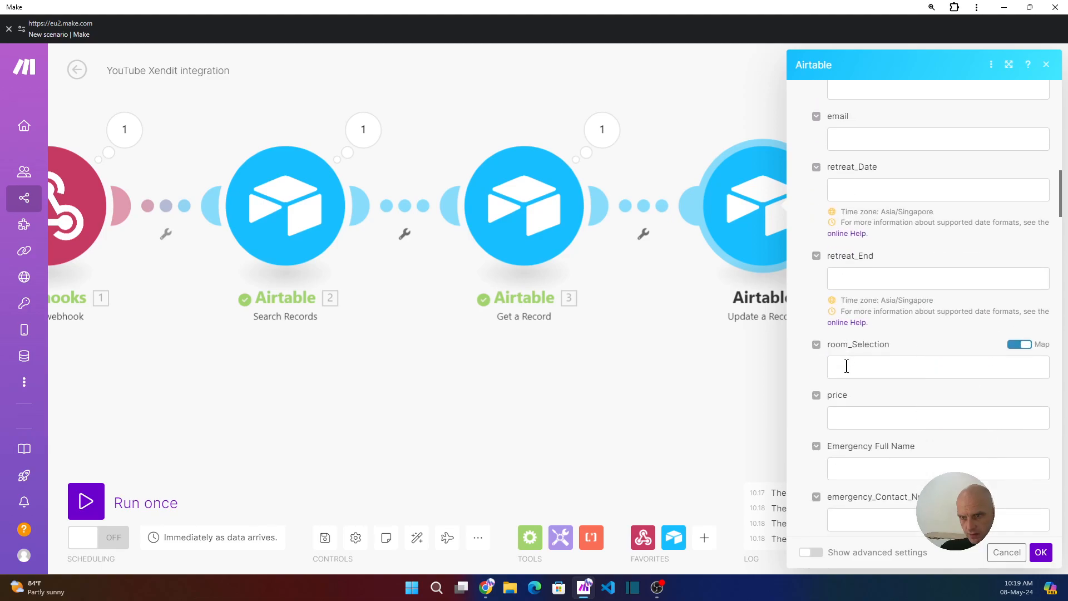
pyautogui.scroll(-3, 846, 367)
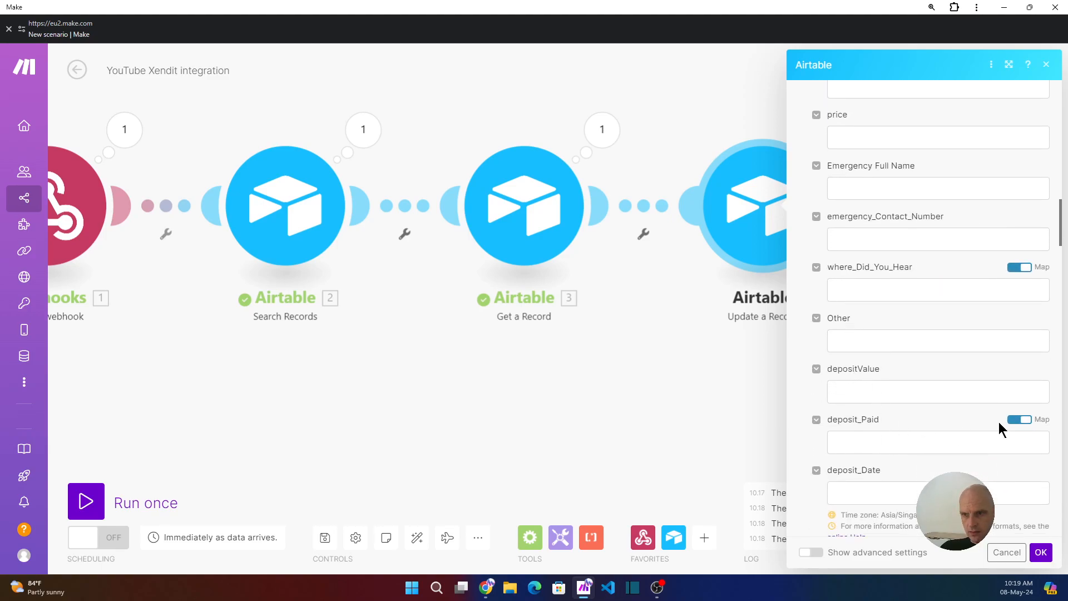
pyautogui.click(1019, 419)
pyautogui.click(971, 442)
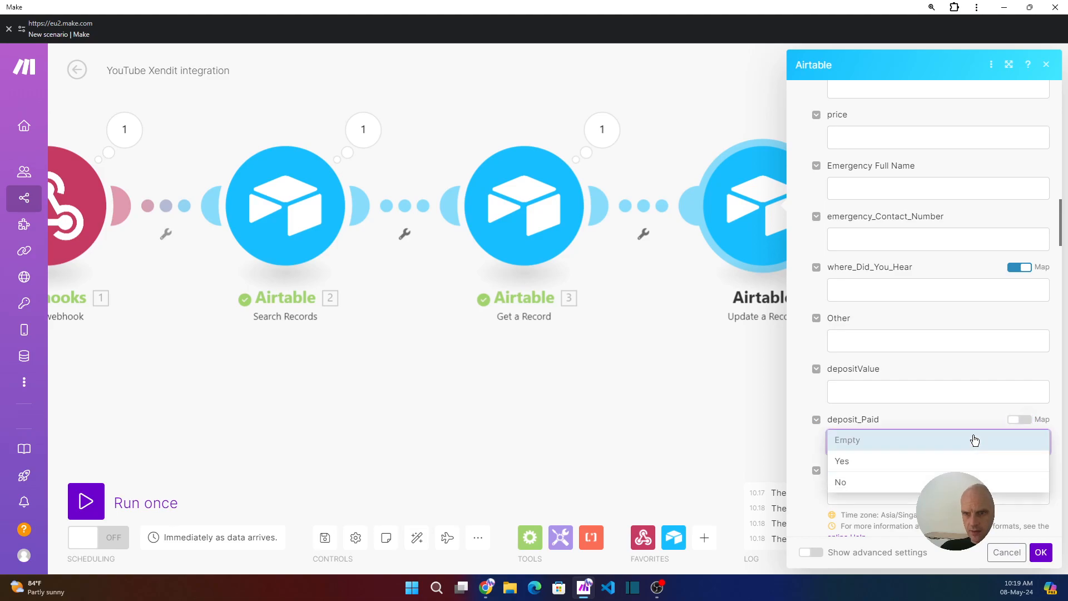
pyautogui.click(852, 462)
pyautogui.click(1042, 557)
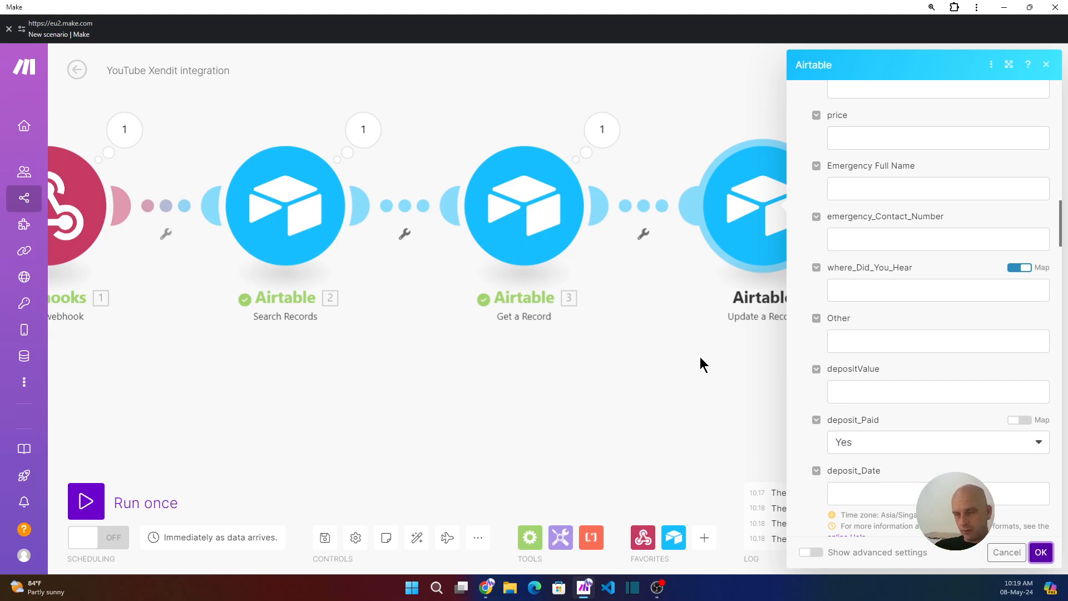
pyautogui.hotkey('alt', 'Tab')
pyautogui.hotkey('alt', 'Tab')
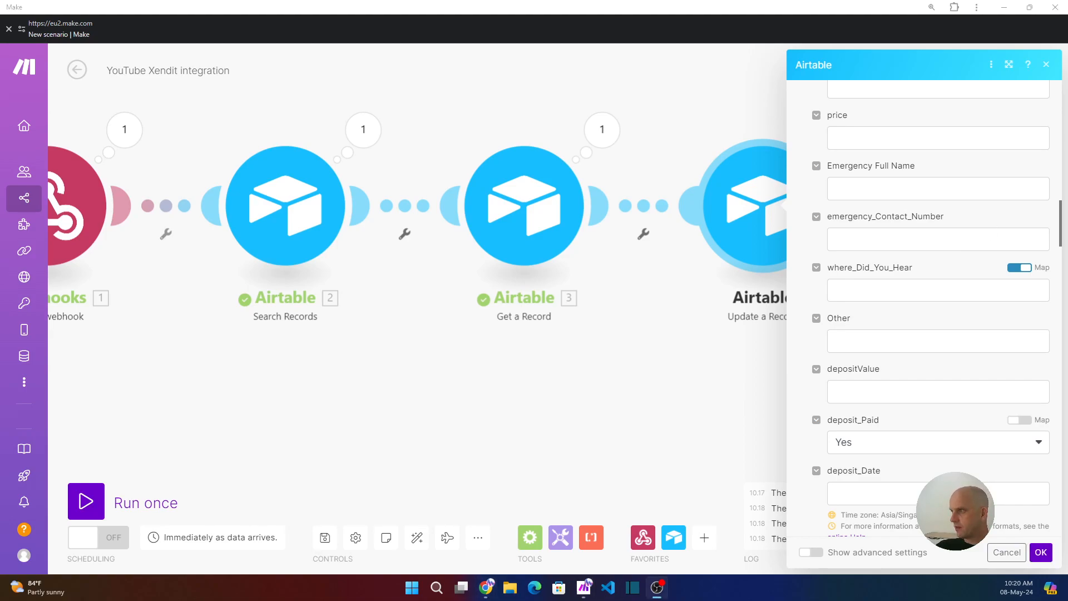